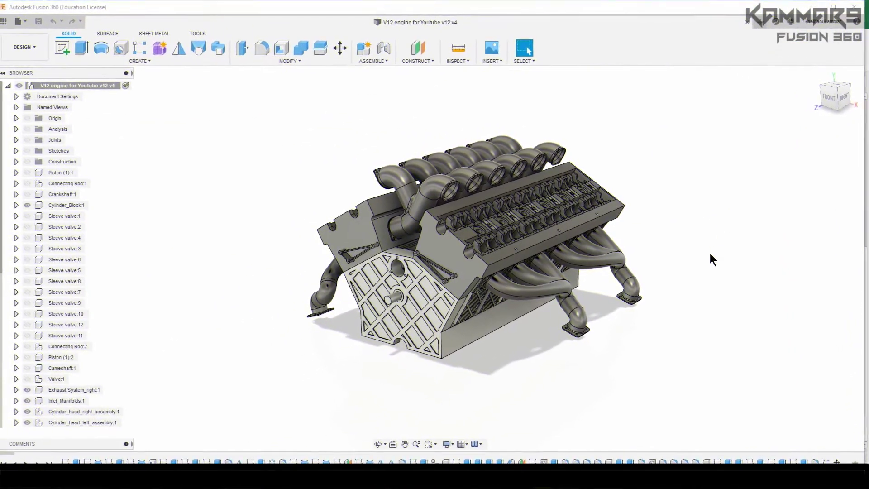
shift+middle_drag(674, 297, 695, 233)
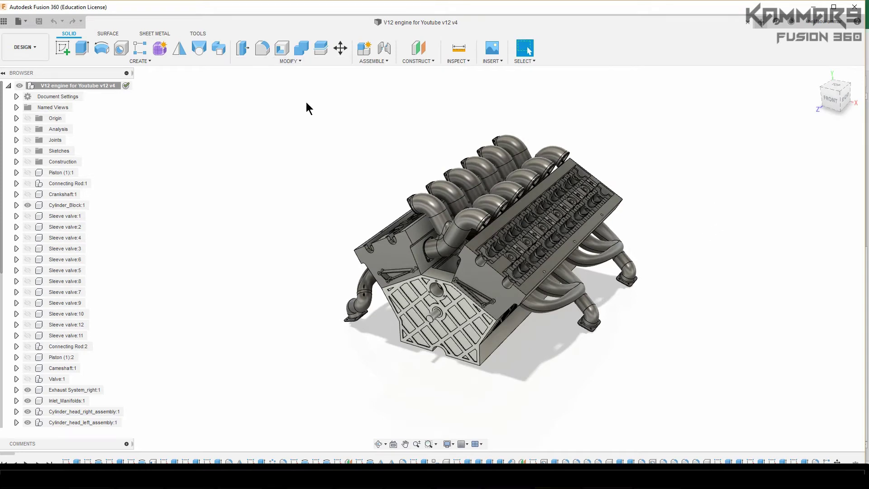
shift+middle_drag(349, 135, 347, 128)
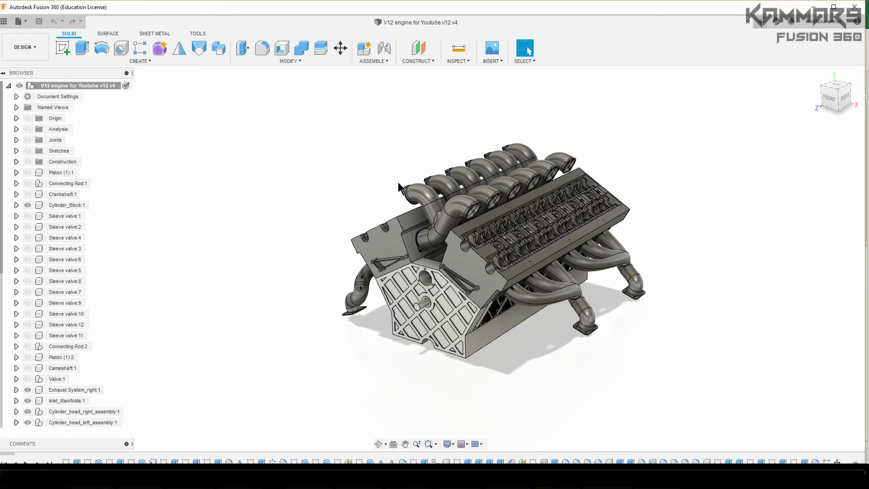
shift+middle_drag(399, 183, 395, 182)
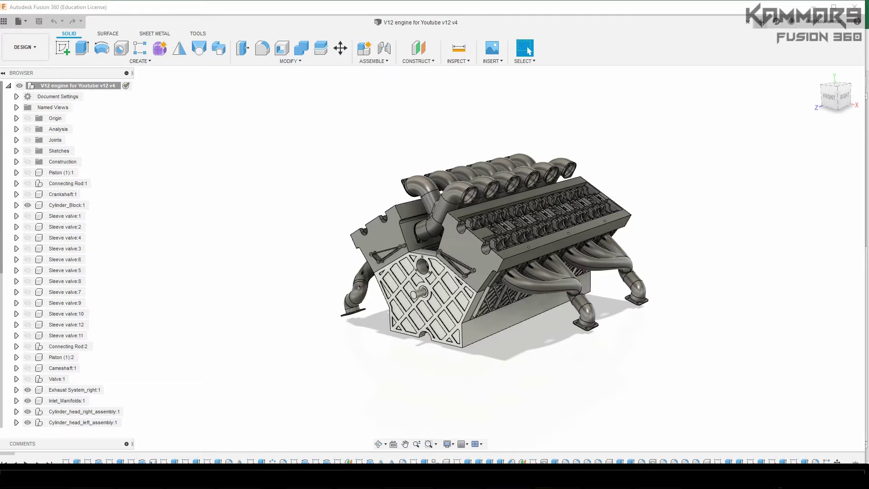
click(768, 481)
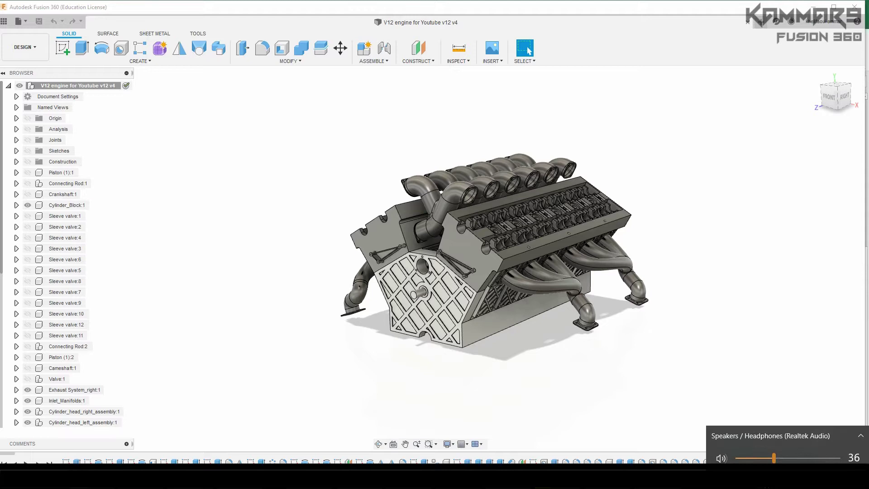
click(719, 361)
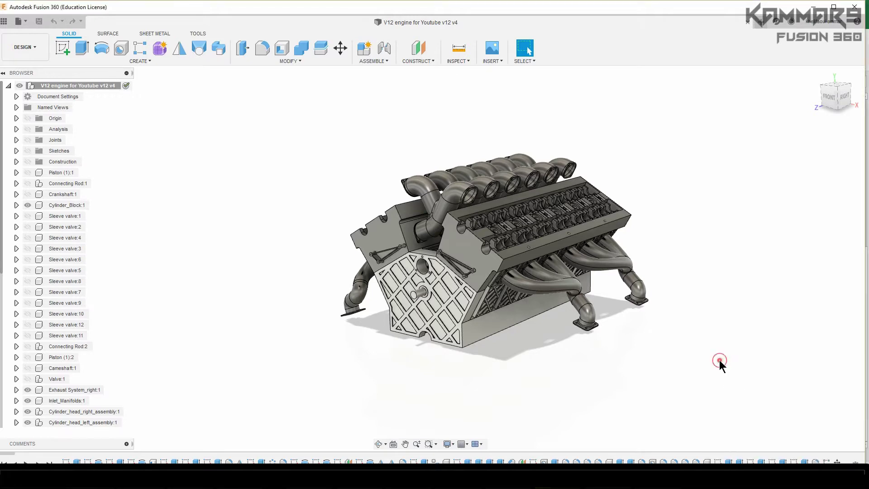
mouse_move(292, 146)
shift+middle_down()
mouse_move(287, 161)
mouse_move(307, 155)
mouse_move(283, 153)
shift+middle_up()
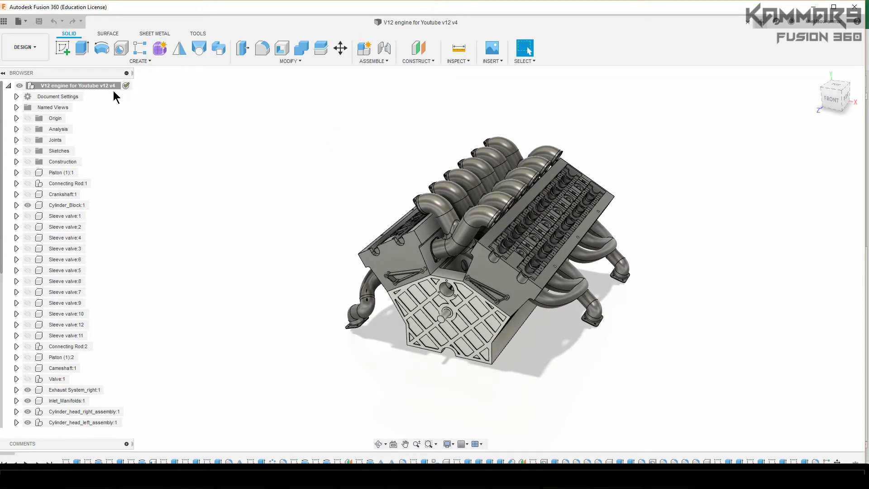
Step: Create a new empty component named Turbo_assembly under the top-level engine assembly
click(362, 48)
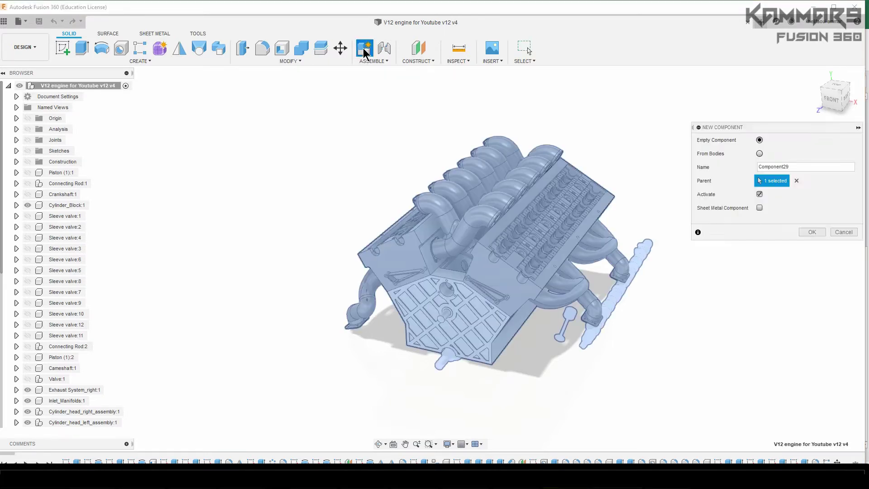
double_click(783, 166)
text(Turbo_assembly)
click(812, 232)
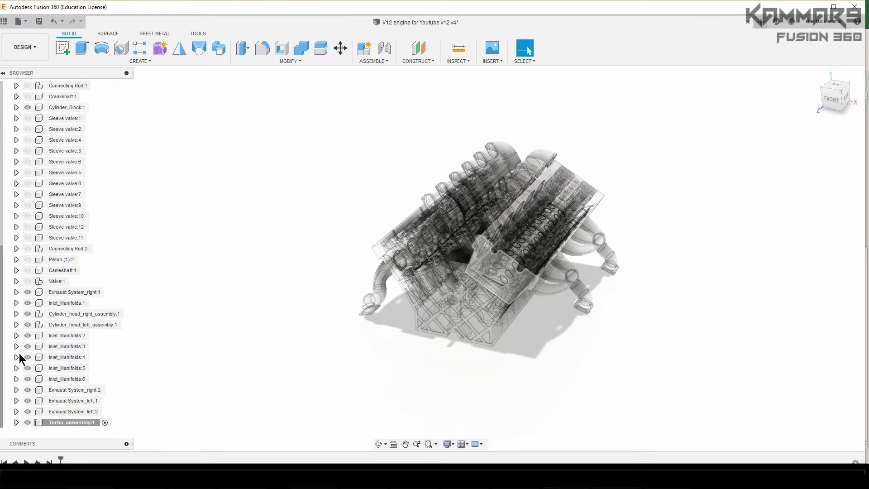
Step: Hide the exhaust systems, inlet manifolds, cylinder head assemblies and cylinder block so only Turbo_assembly stays shown
drag(27, 411, 27, 291)
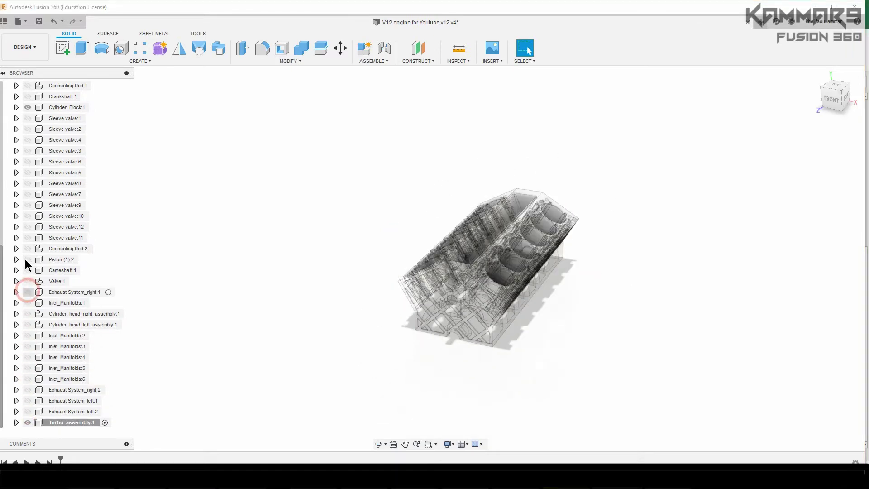
scroll(26, 217, up, 2)
click(28, 151)
click(233, 317)
scroll(93, 421, down, 3)
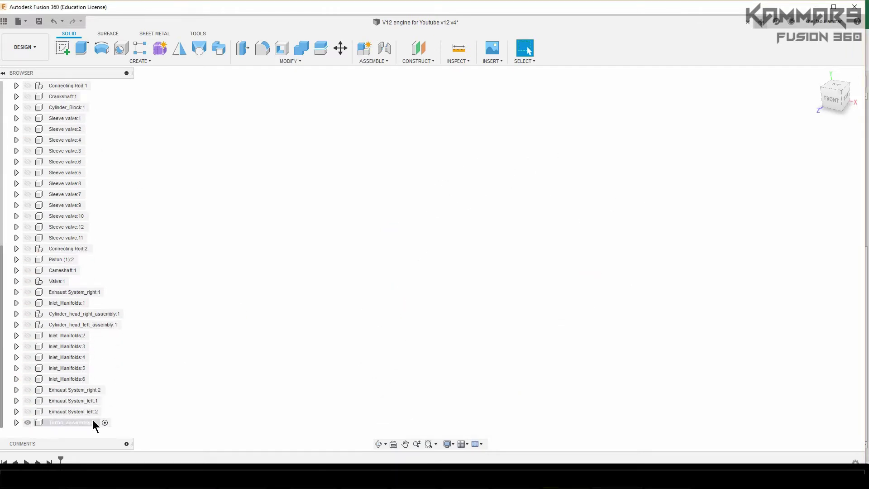
Step: Create an empty component named turbo_bearing_housing inside Turbo_assembly and make it active
click(363, 54)
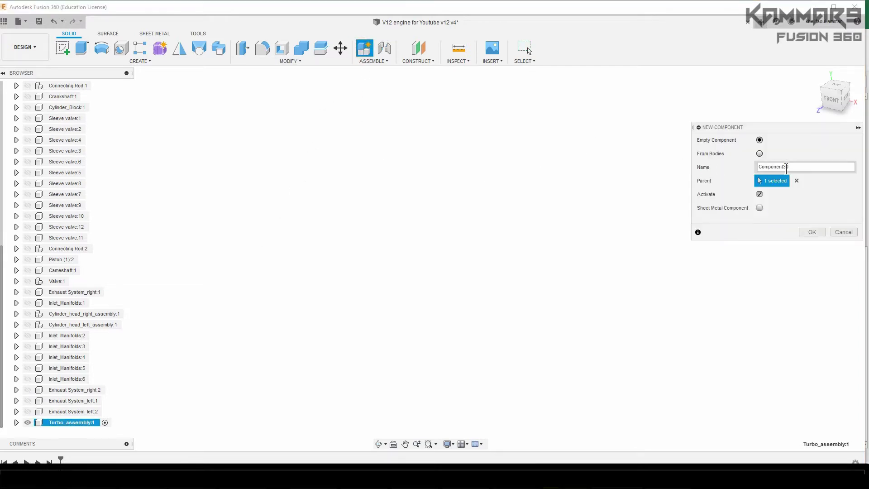
double_click(795, 168)
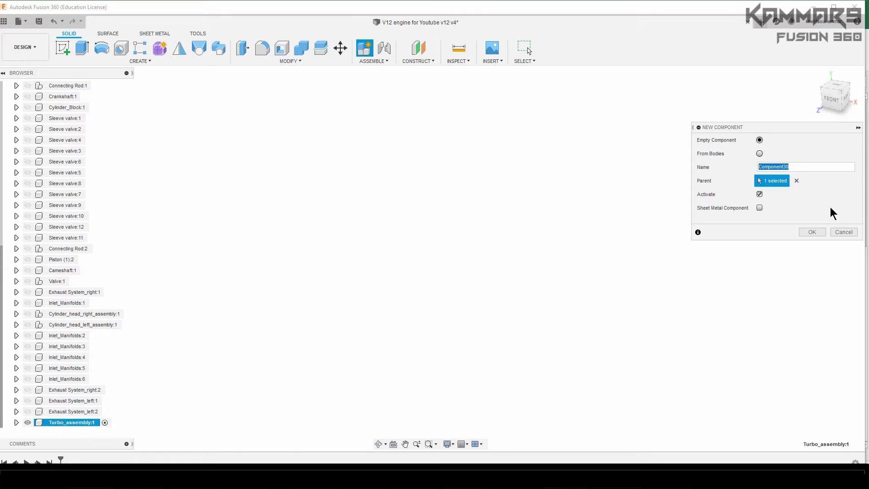
text(B)
click(812, 232)
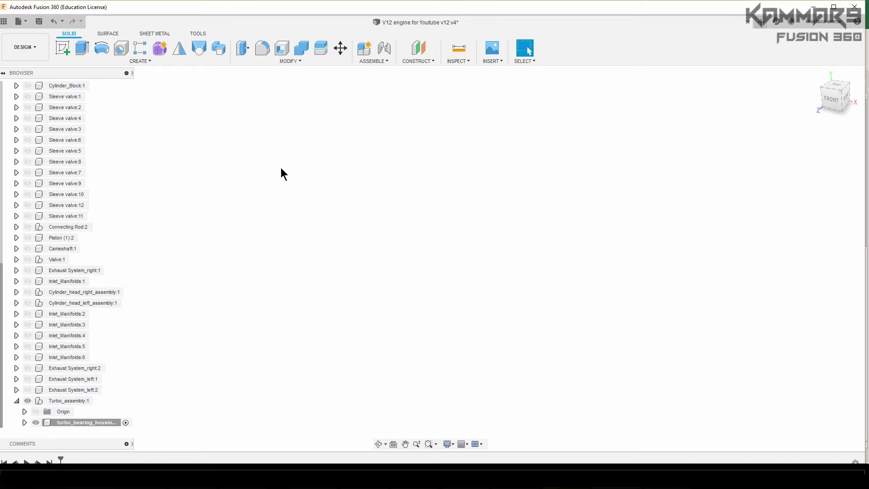
Step: Show the Turbo_assembly origin and sketch a 90 mm diameter circle centred on it on the front XY plane
click(36, 411)
click(817, 75)
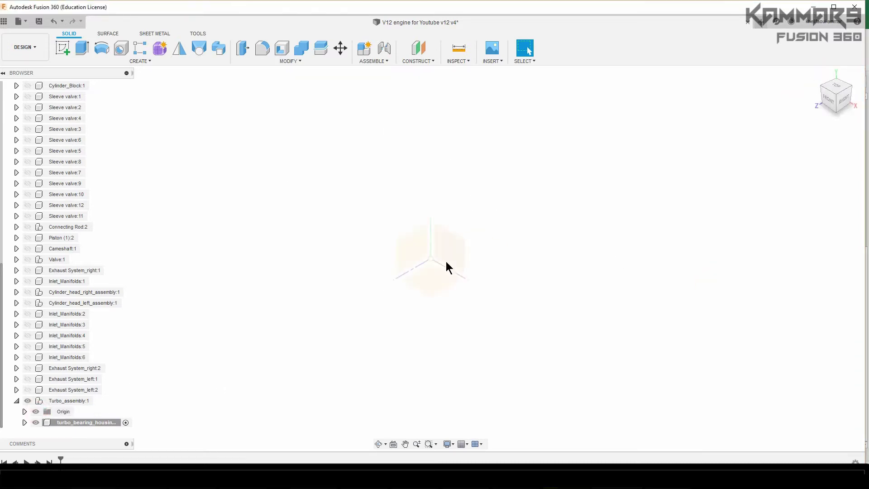
click(448, 254)
click(65, 48)
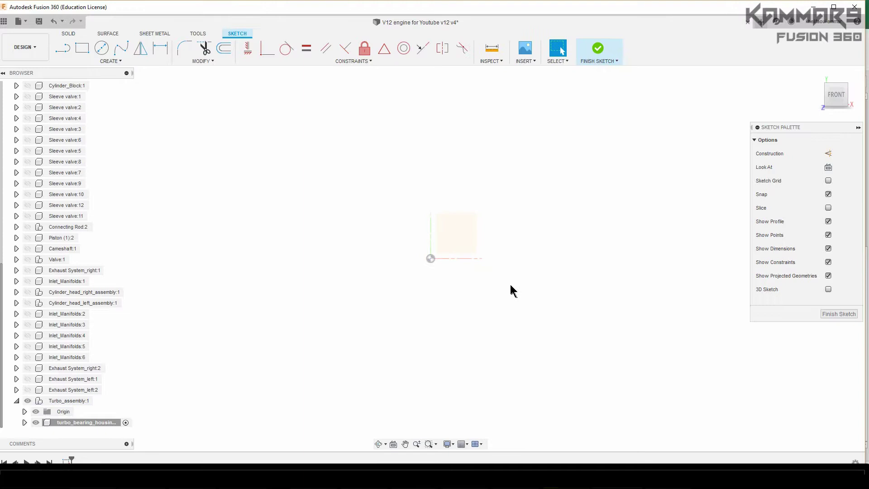
key(c)
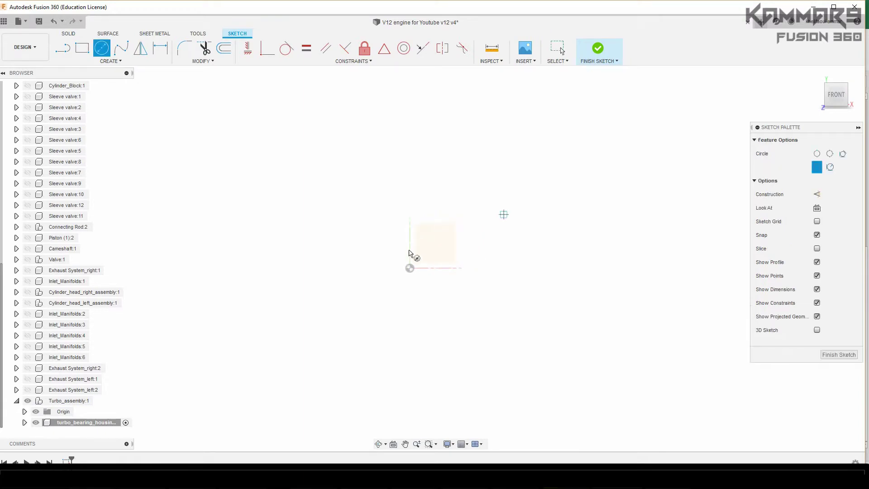
click(410, 268)
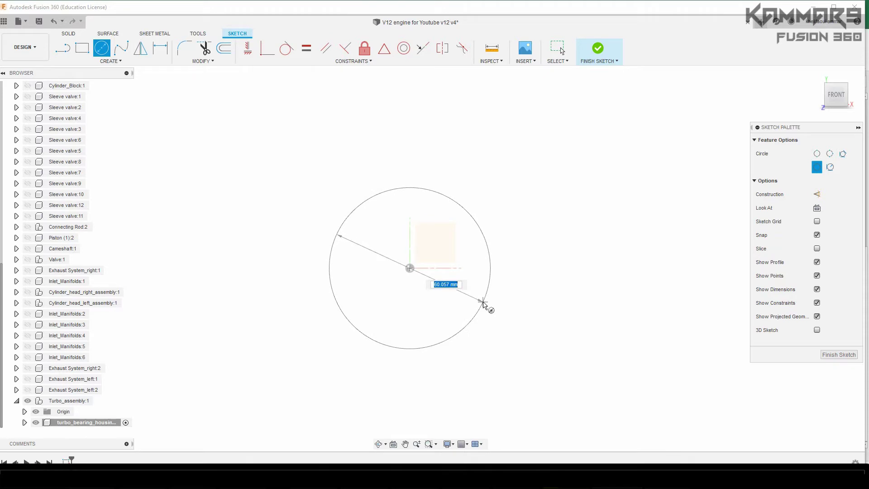
text(90)
key(Return)
key(Escape)
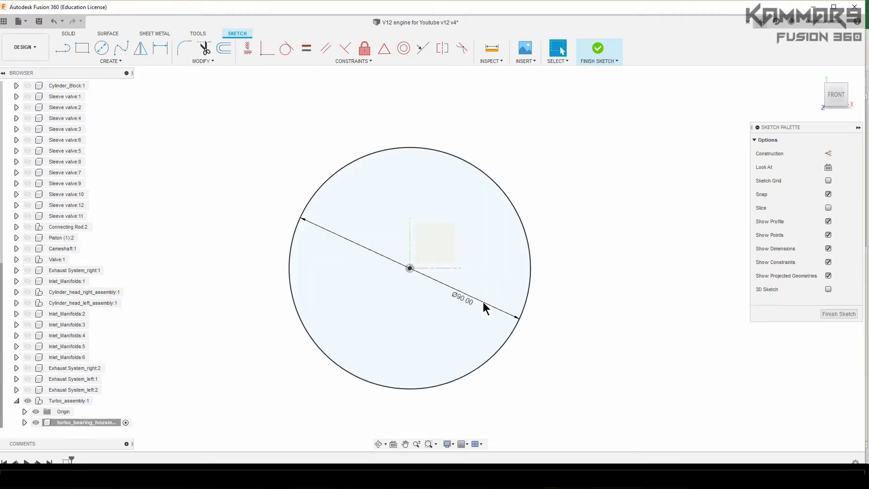
scroll(423, 258, down, 2)
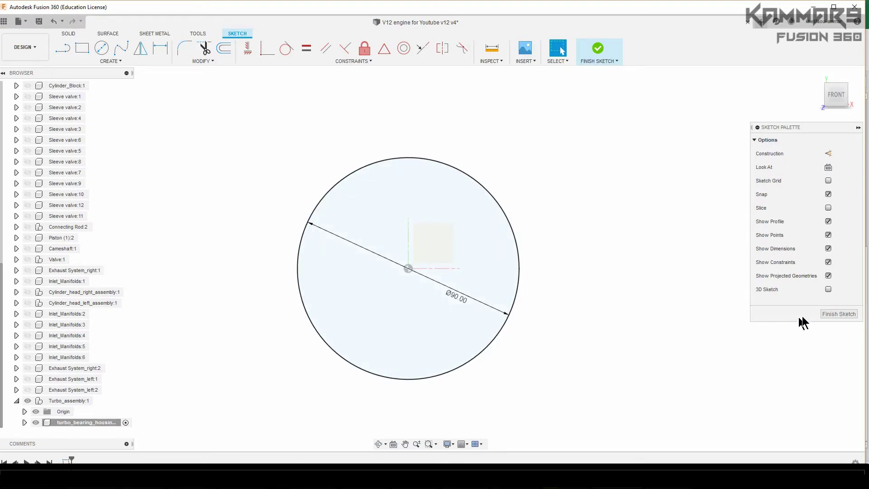
click(826, 315)
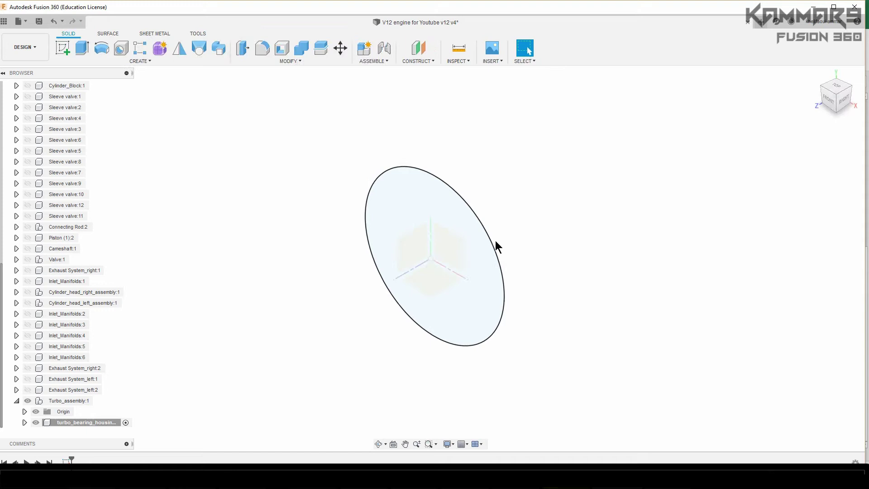
Step: Extrude the circle profile forward by about 60 mm as a new body
click(419, 209)
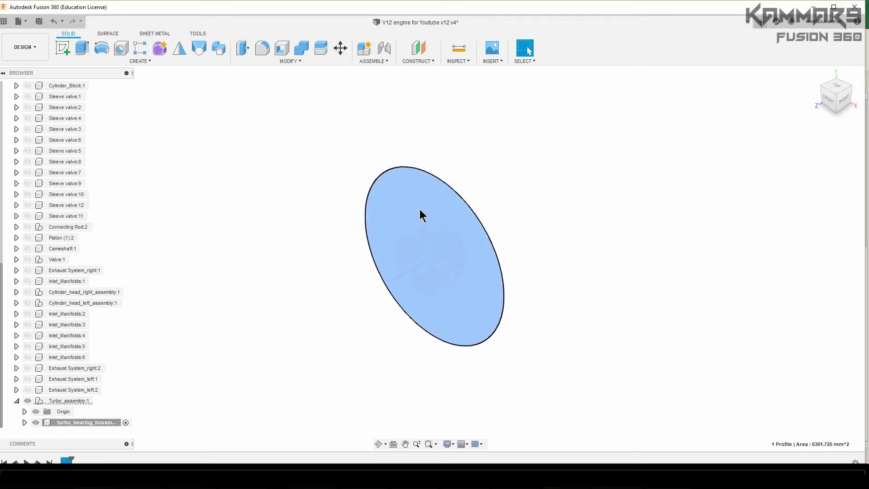
key(e)
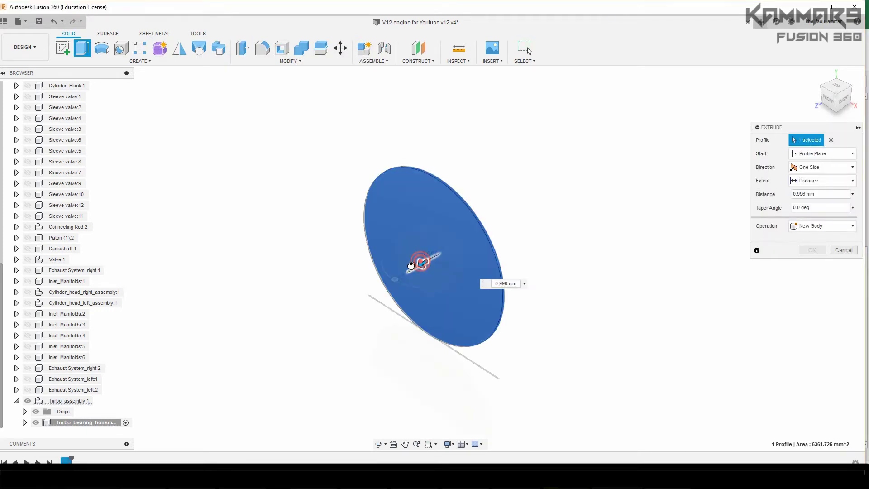
drag(411, 265, 379, 287)
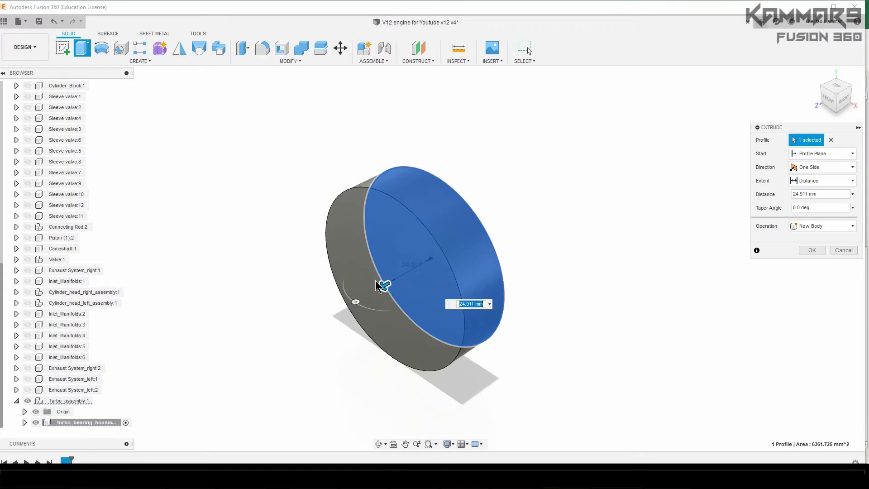
text(90)
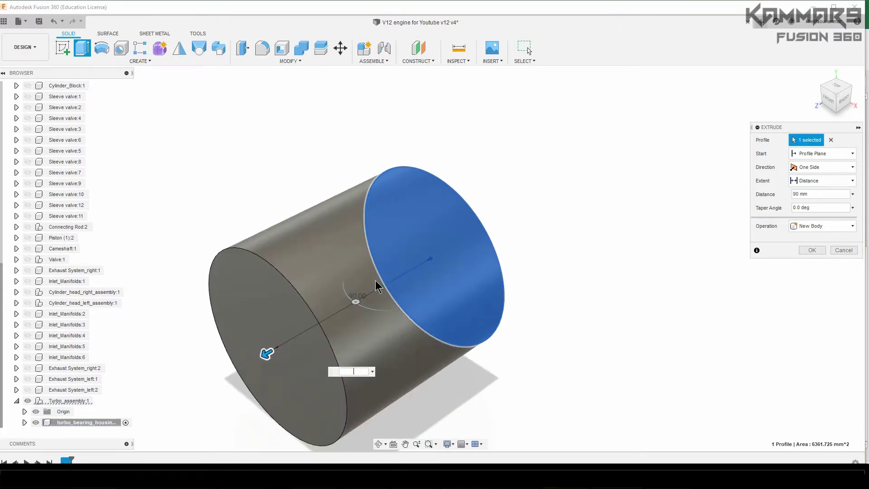
text(0)
key(Return)
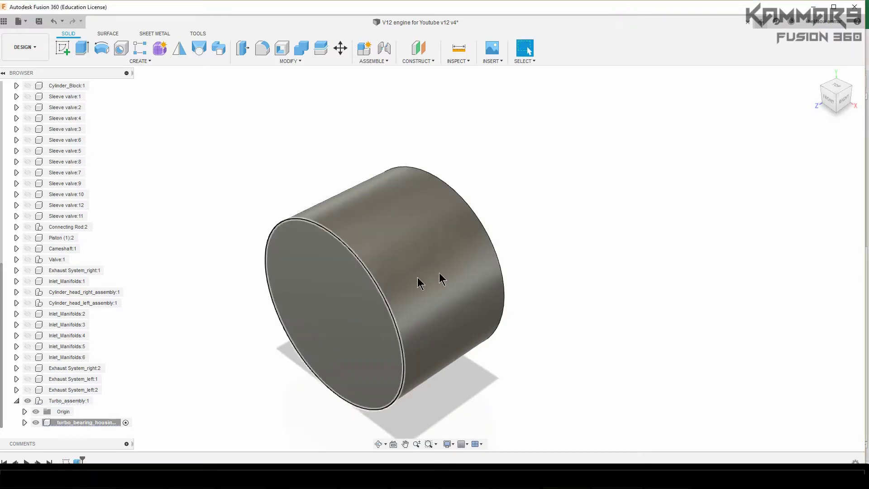
scroll(590, 204, down, 1)
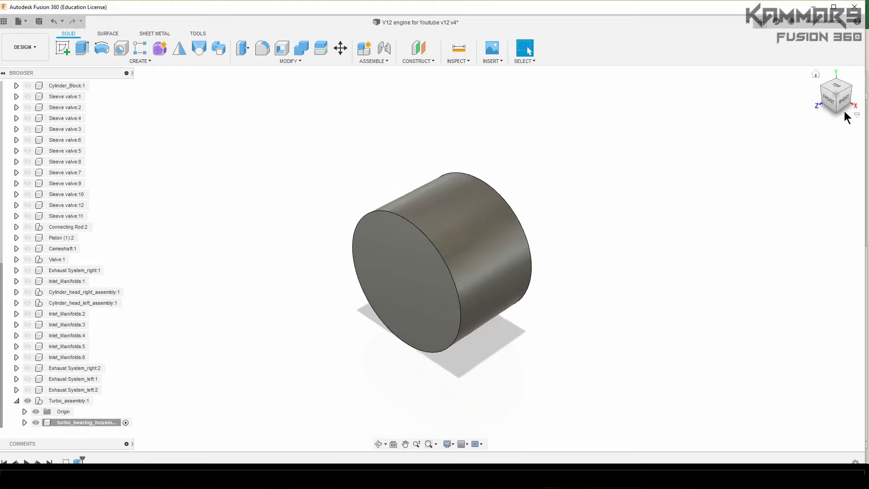
Step: On the side YZ plane, sketch the bore outline 2 mm in from the cylinder's front face, closing along the centre axis
click(38, 413)
scroll(378, 240, up, 1)
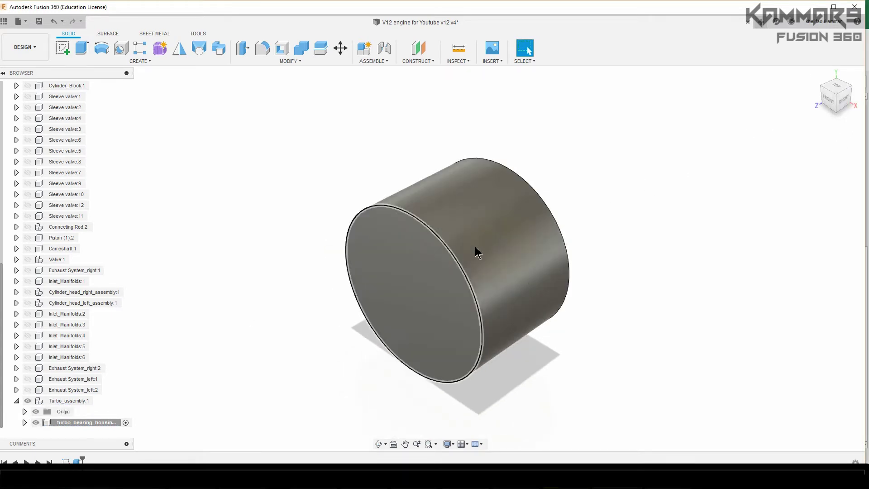
click(63, 48)
click(481, 236)
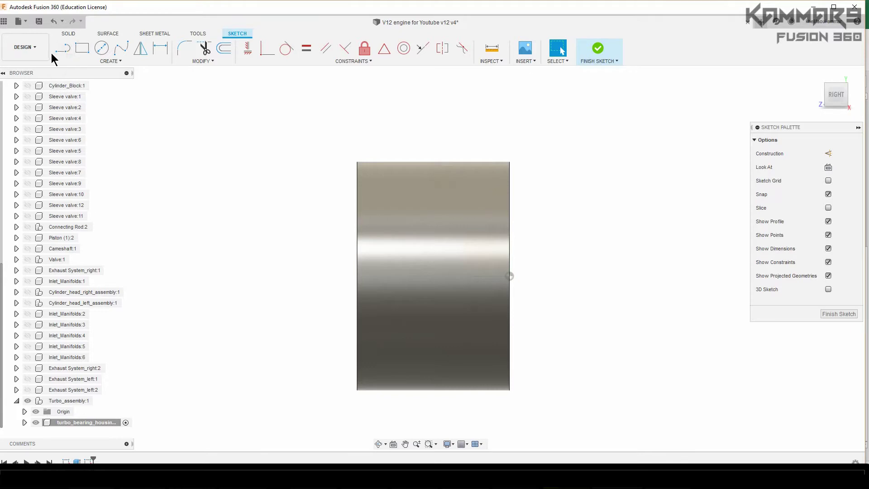
click(62, 48)
click(361, 213)
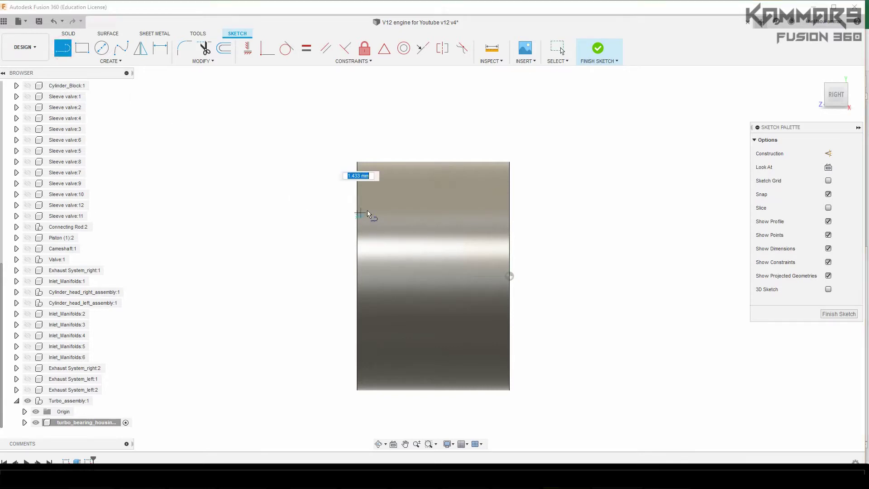
scroll(364, 211, up, 2)
click(361, 267)
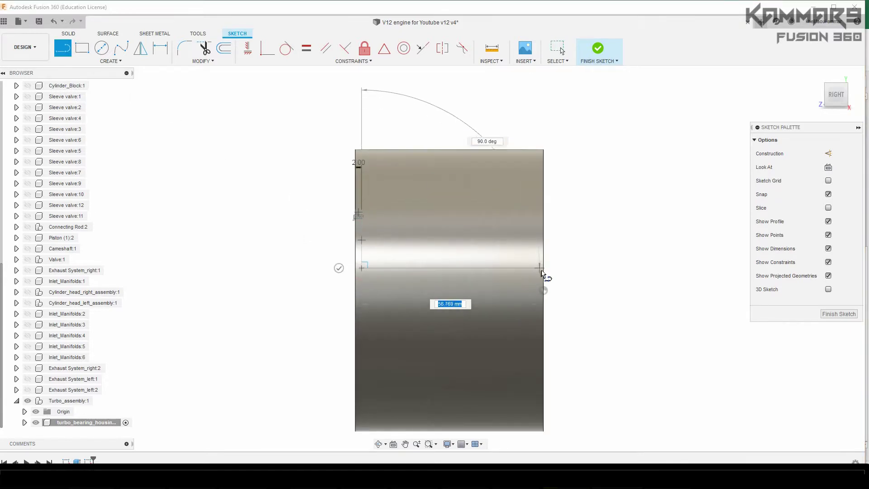
click(543, 268)
scroll(543, 290, up, 5)
scroll(566, 301, down, 3)
click(563, 292)
click(236, 292)
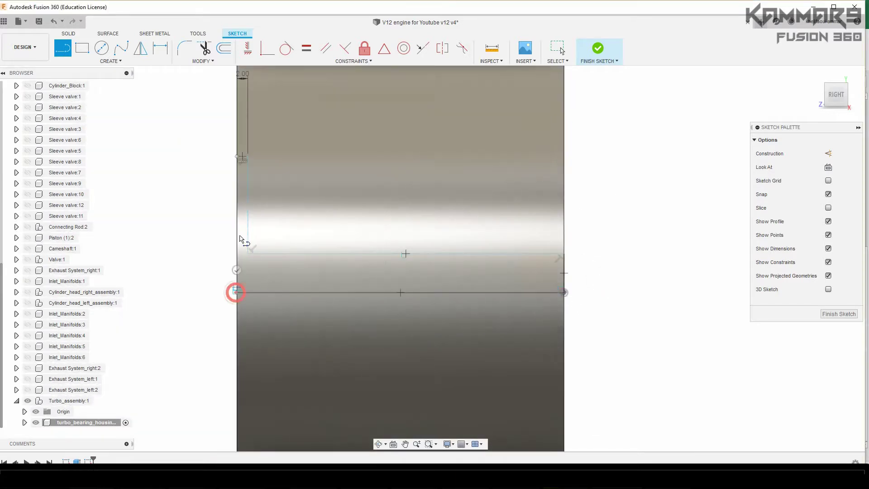
Step: Sketch a closed stepped recess outline below the cylinder's upper edge, with its rear-face edge about 7 mm high
scroll(581, 223, down, 2)
click(340, 111)
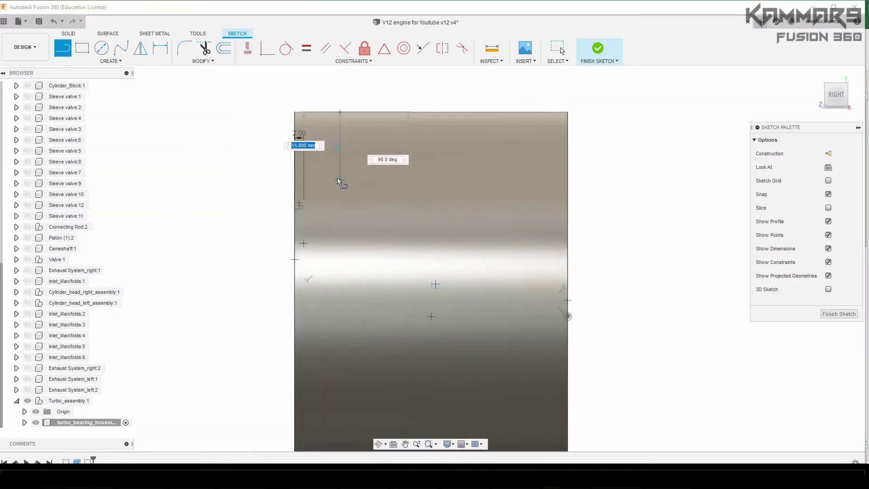
click(340, 197)
click(549, 198)
scroll(543, 136, up, 3)
click(558, 148)
click(586, 148)
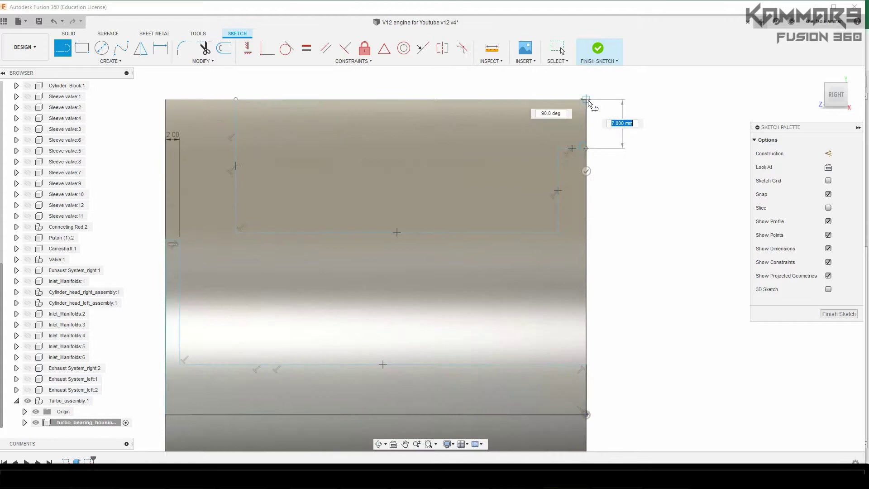
key(Escape)
Step: Show the model sliced at the sketch plane and dimension the bore's horizontal line 5.5 mm from the centre axis
click(827, 207)
scroll(638, 217, down, 1)
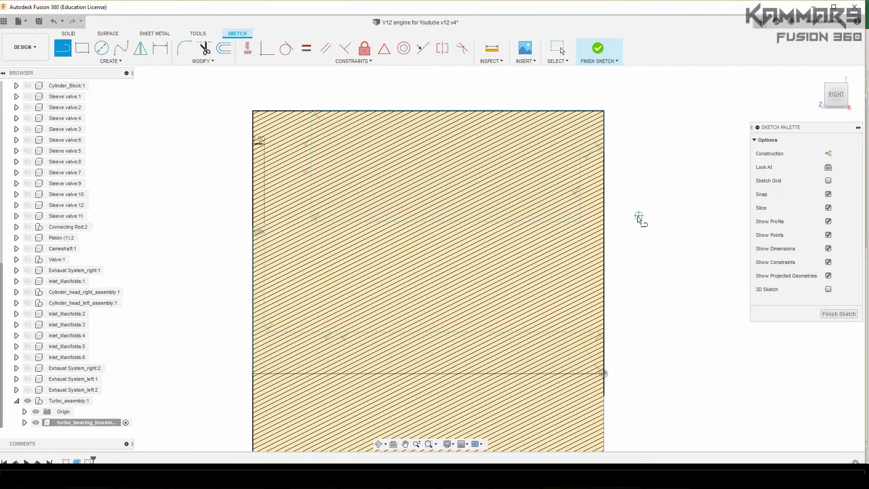
key(Escape)
scroll(634, 218, down, 1)
middle_drag(350, 288, 446, 267)
scroll(421, 273, down, 3)
key(d)
click(577, 301)
click(589, 330)
click(651, 317)
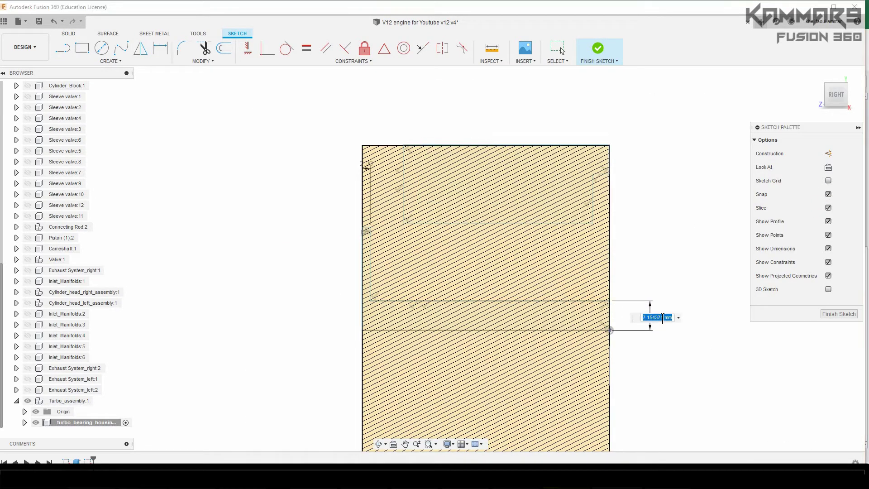
text(5.5)
key(Return)
Step: Dimension the short horizontal edge at the front face 27.5 mm above the centre axis
scroll(364, 237, up, 4)
click(379, 214)
click(376, 419)
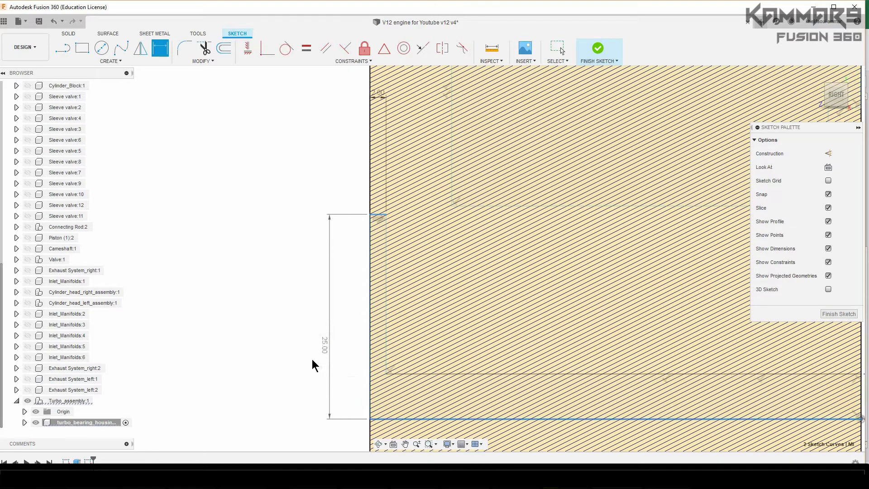
click(313, 363)
text(27.5)
key(Return)
Step: Dimension the upper recess's front vertical edge 5 mm from the cylinder's front face
scroll(280, 255, down, 6)
scroll(355, 151, up, 2)
click(371, 182)
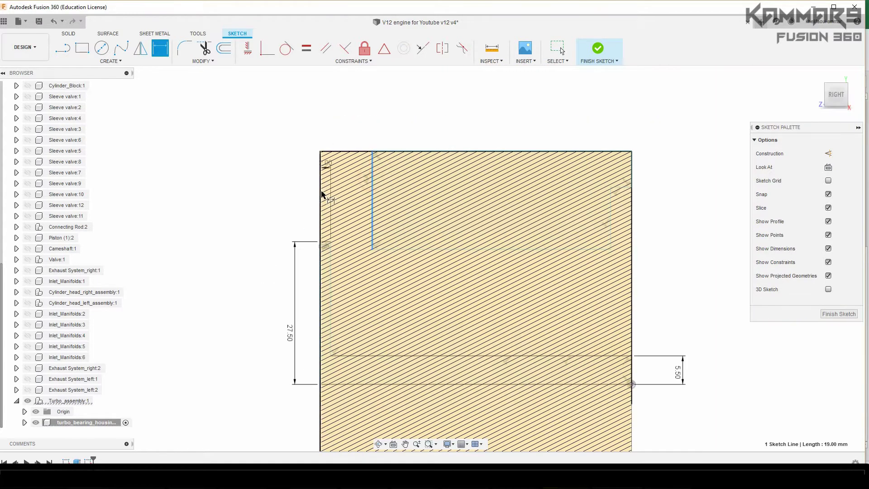
click(322, 195)
click(337, 131)
text(5)
key(Return)
Step: Dimension the upper recess's floor line 25 mm above the centre axis
click(483, 249)
click(588, 384)
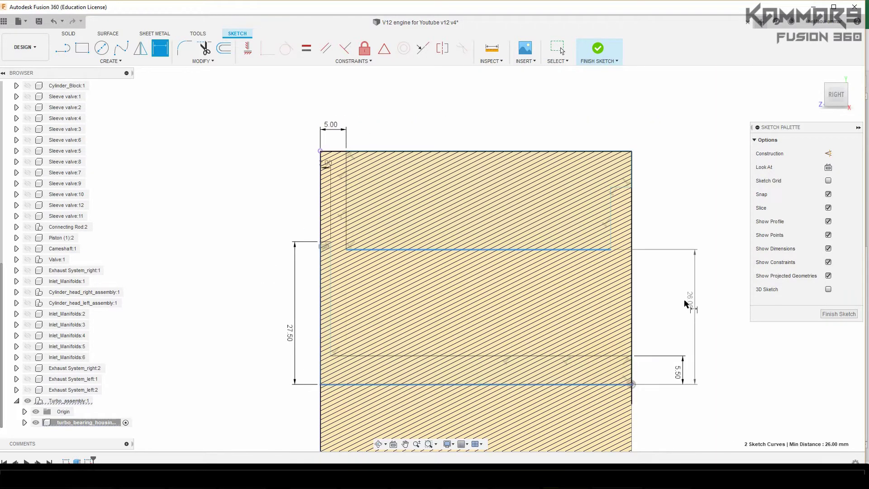
click(686, 304)
text(25)
key(Return)
Step: Dimension the recess's rear vertical edge 5 mm from the rear face and its short rear step line 35 mm above the centre axis
click(607, 240)
click(631, 234)
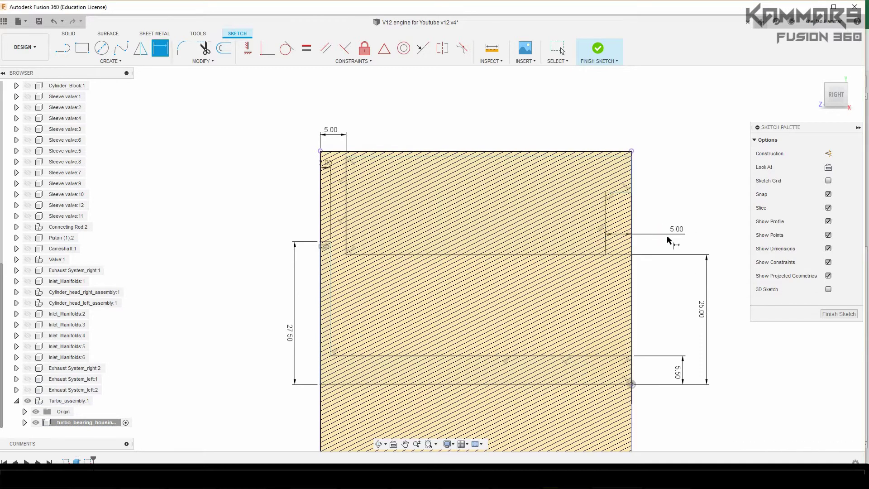
click(620, 192)
click(592, 384)
scroll(647, 361, down, 2)
click(681, 305)
text(35)
key(Return)
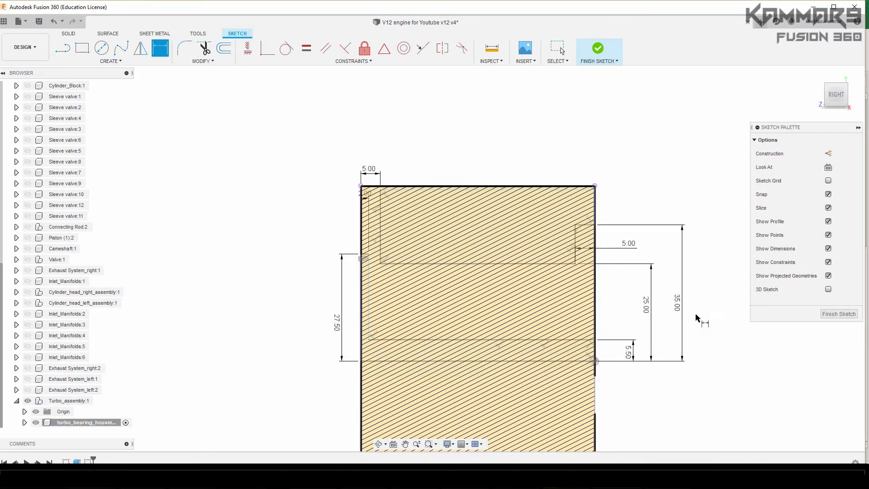
Step: Shift the bore outline's inner front edge slightly inward and add a vertical constraint to the outline's front edge
scroll(715, 398, down, 1)
middle_drag(719, 355, 650, 287)
scroll(326, 219, up, 3)
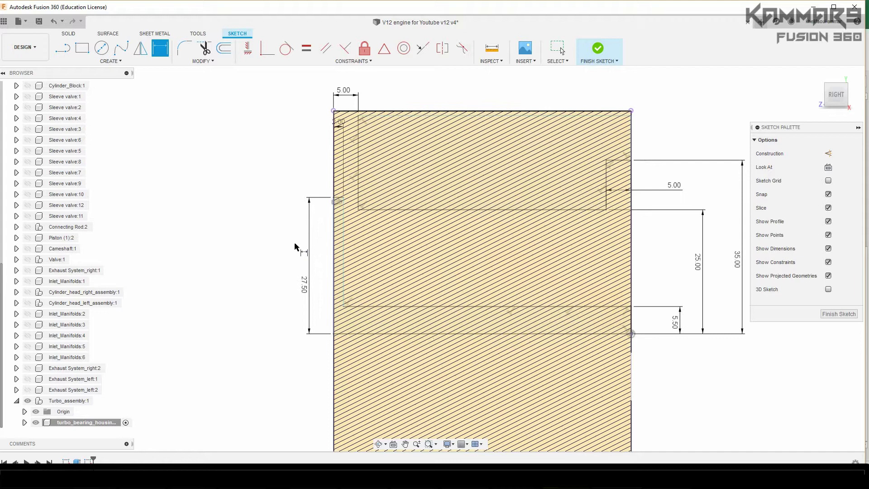
key(Escape)
drag(343, 248, 353, 247)
click(298, 80)
click(248, 48)
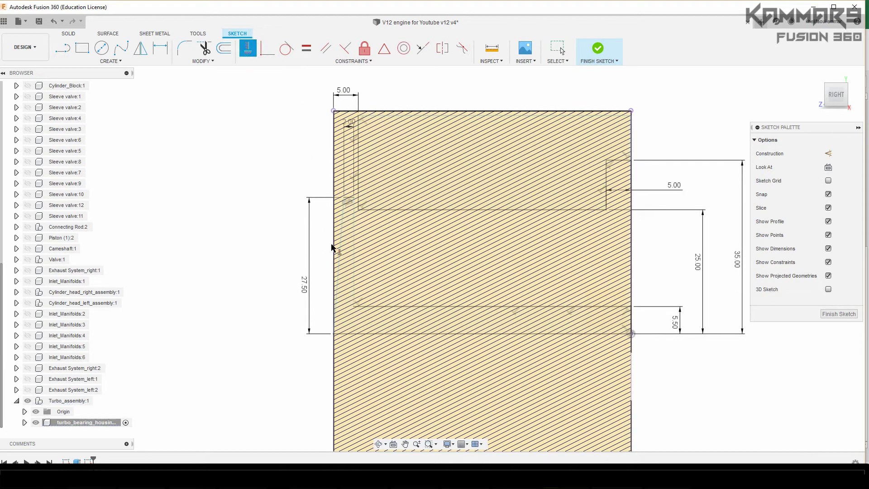
click(341, 244)
key(Escape)
Step: Make the bore outline's front endpoint on the centre axis coincident with the cylinder's front face and finish the sketch
click(268, 48)
click(344, 333)
click(334, 321)
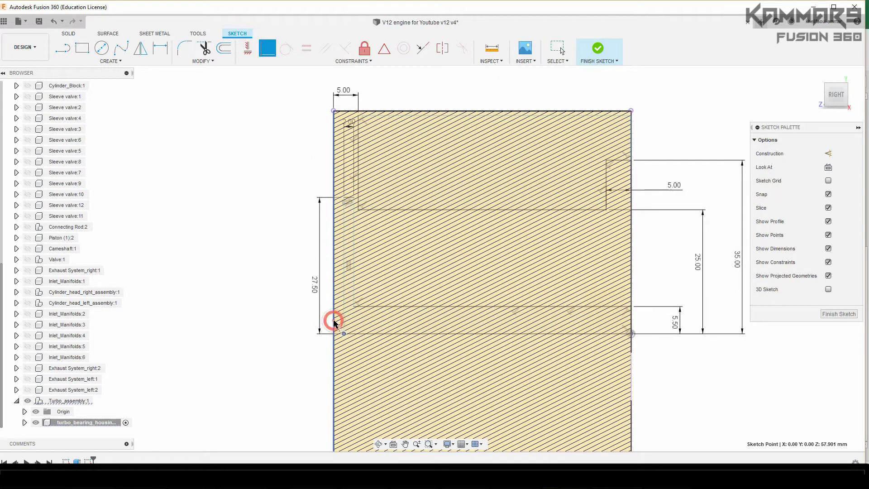
scroll(258, 261, down, 1)
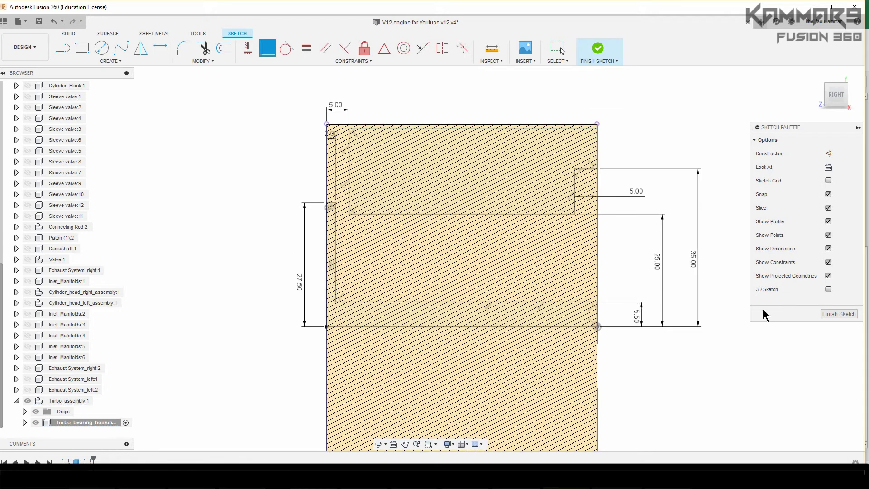
click(839, 313)
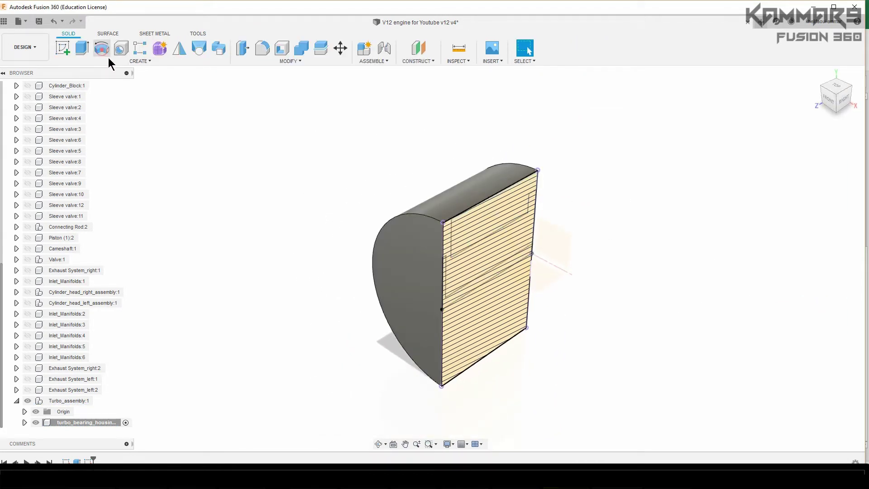
Step: Revolve the upper recess and bore profiles 360 degrees about the centre axis to cut them from the cylinder
click(107, 58)
click(460, 241)
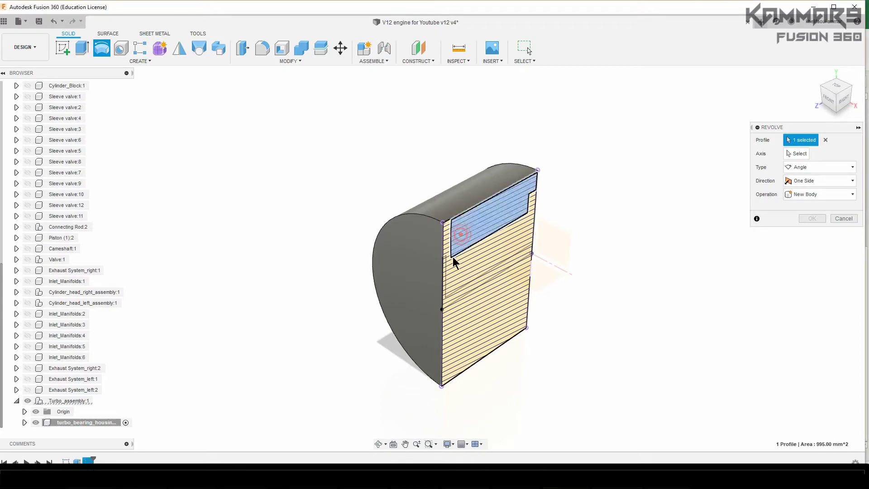
click(456, 297)
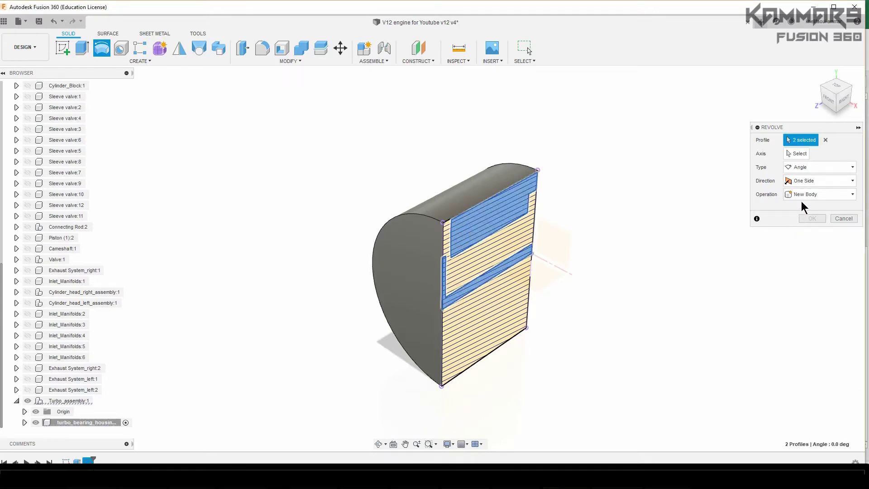
click(796, 154)
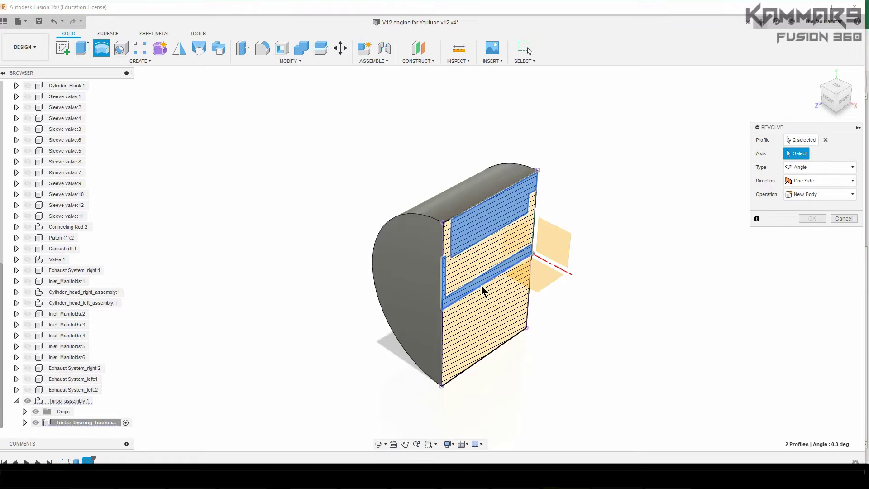
click(481, 285)
click(810, 247)
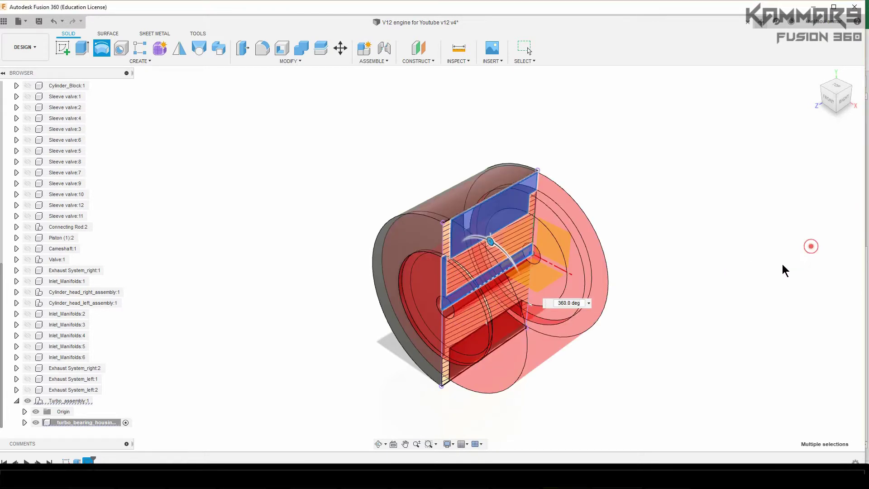
click(739, 296)
scroll(623, 254, down, 1)
shift+middle_drag(497, 285, 368, 359)
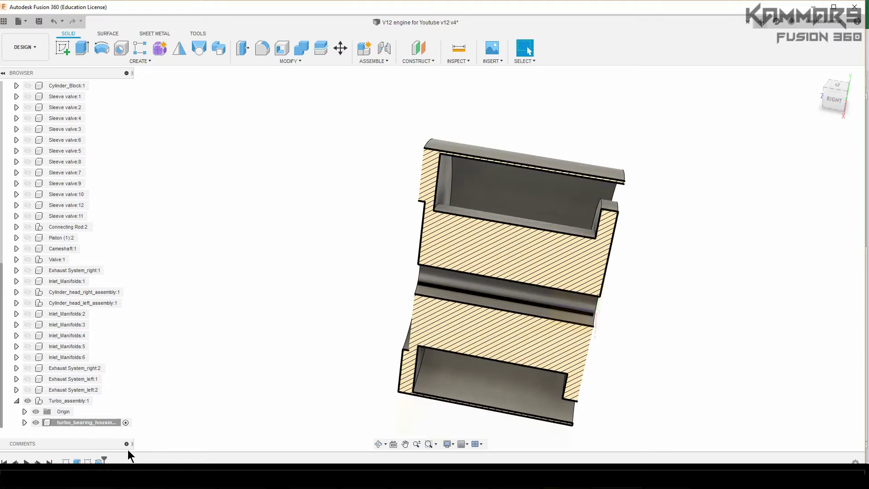
Step: Edit the revolve's profile sketch and move the recess's top line above the cylinder's upper edge
click(99, 459)
right_click(99, 459)
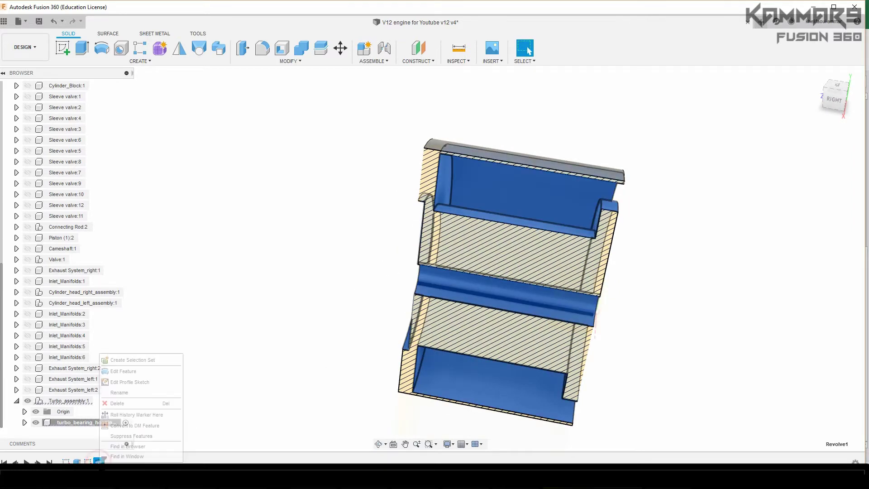
click(128, 381)
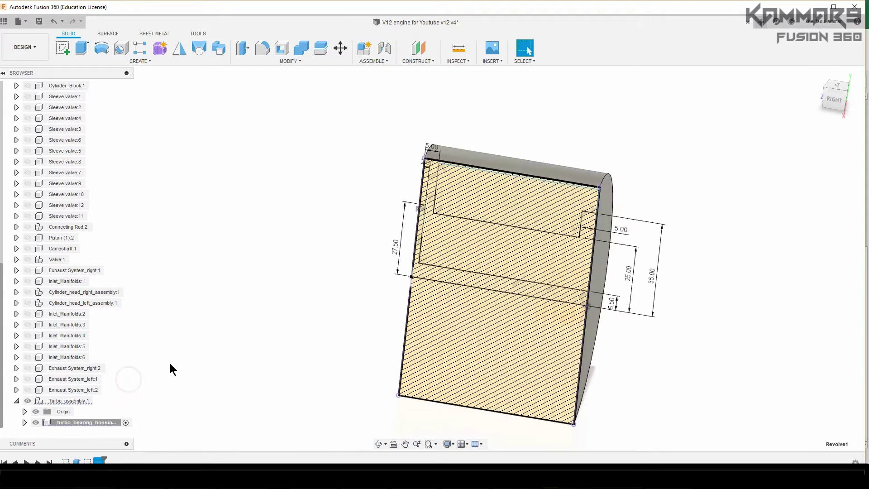
scroll(550, 96, up, 1)
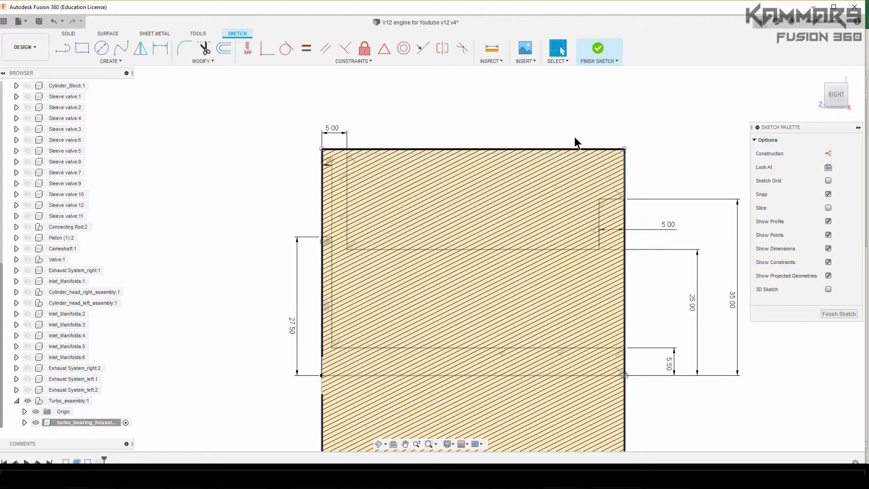
mouse_move(573, 154)
mouse_down()
mouse_move(574, 123)
mouse_move(576, 135)
mouse_up()
click(647, 138)
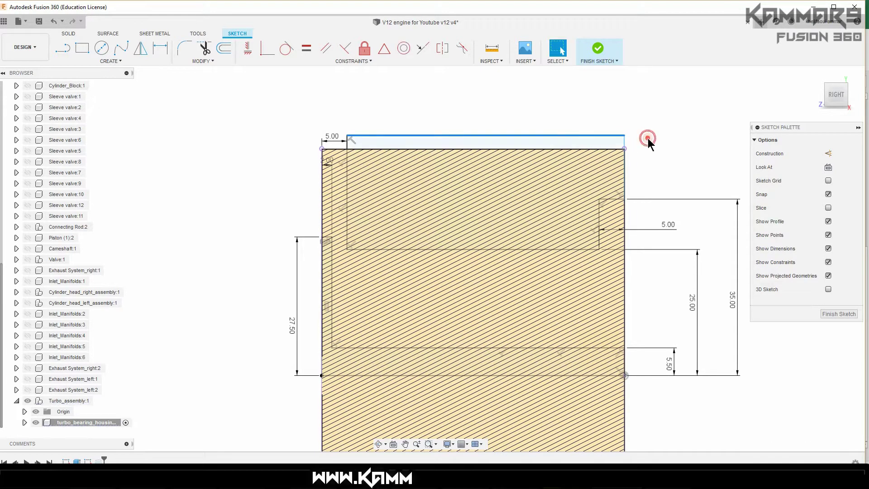
Step: Make the recess's top line coincident with the cylinder's upper front corner and finish the sketch
click(267, 48)
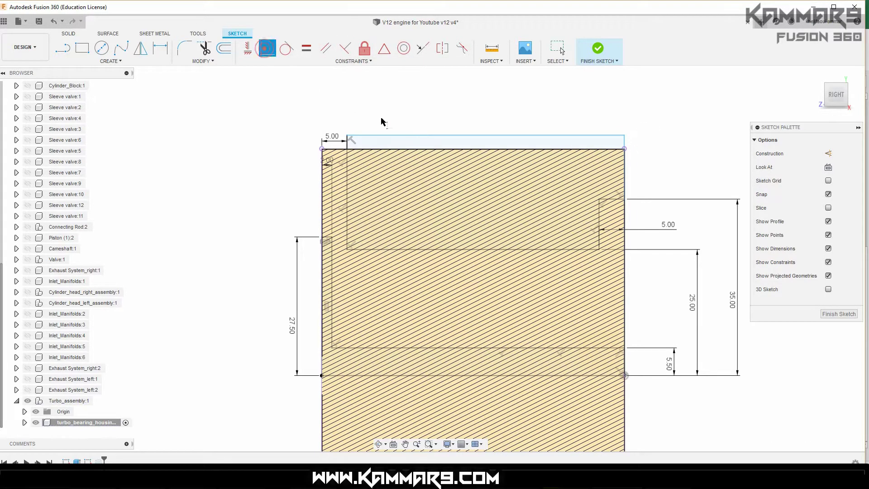
click(423, 135)
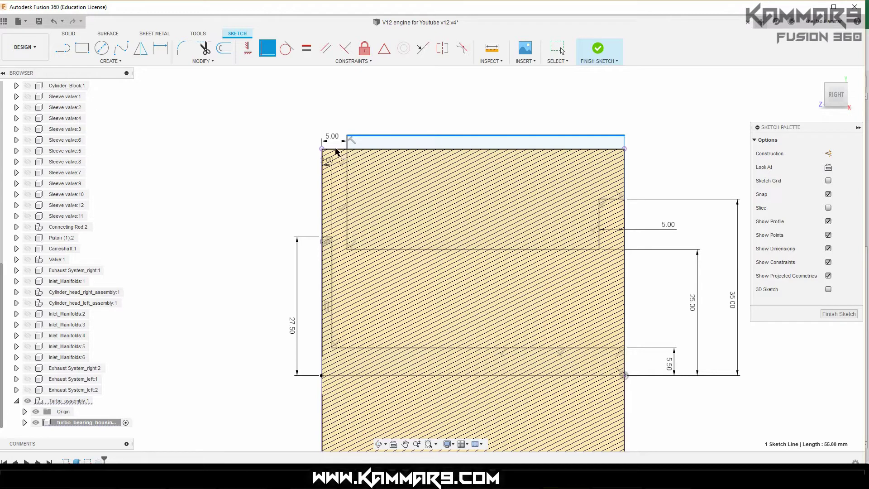
click(323, 150)
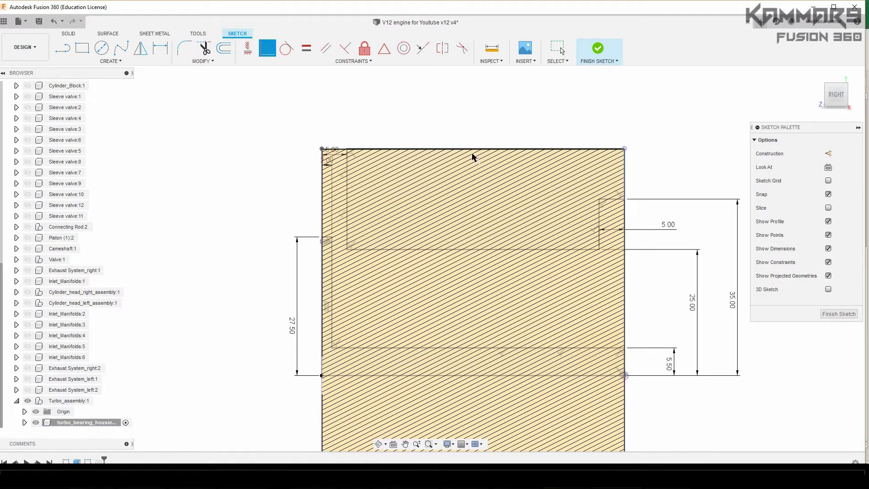
click(838, 314)
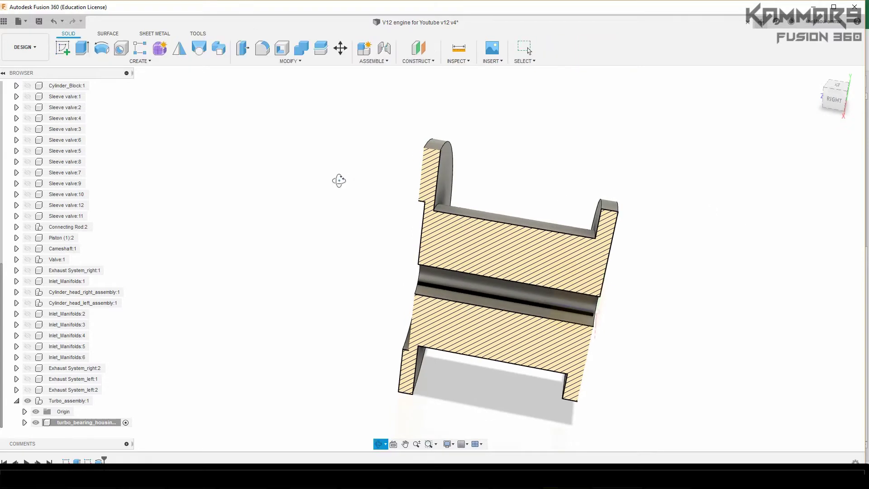
mouse_move(337, 180)
shift+middle_down()
mouse_move(386, 186)
mouse_move(360, 186)
mouse_move(419, 240)
mouse_move(345, 209)
shift+middle_up()
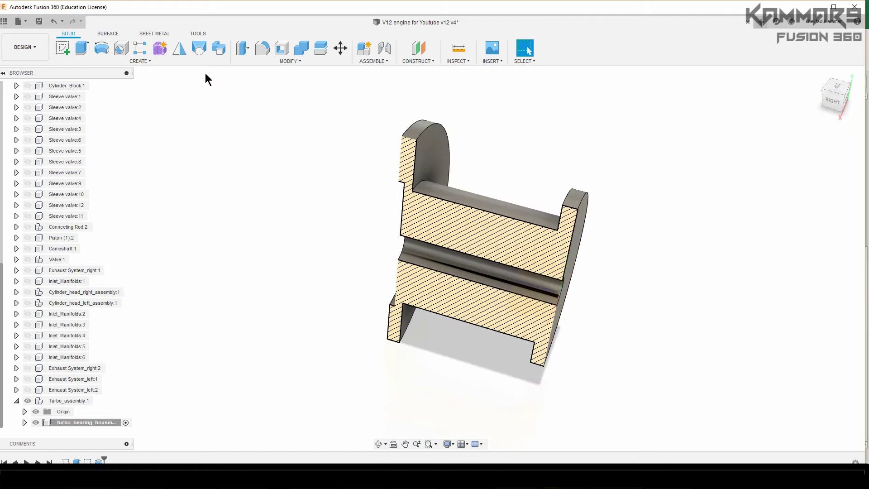
Step: Reopen the revolve's profile sketch, turn off the sliced display of the model and finish the sketch
right_click(104, 460)
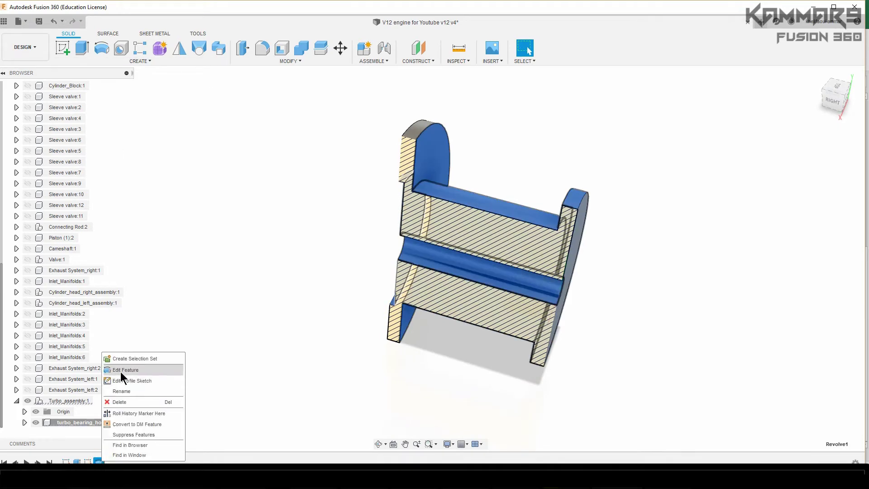
click(119, 371)
click(844, 245)
right_click(100, 461)
click(123, 382)
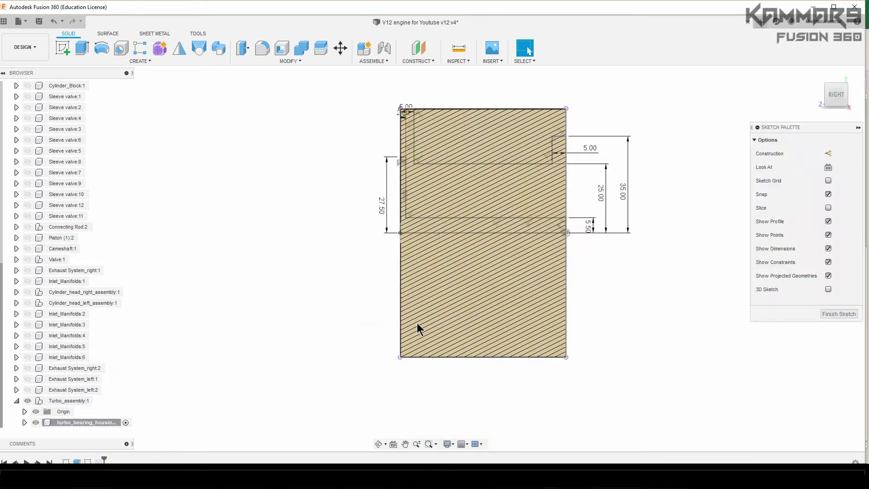
click(826, 207)
click(831, 312)
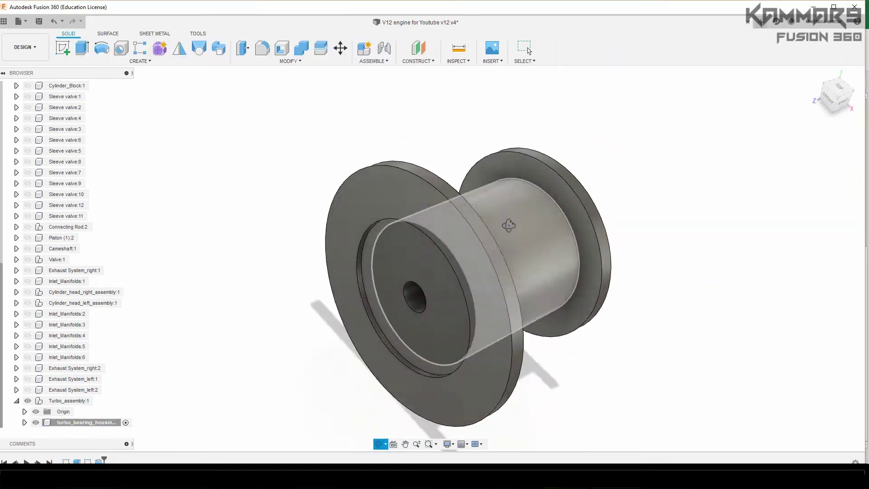
Step: On the side plane, sketch a closed triangle in the corner between the larger front flange and the top of the barrel
click(843, 100)
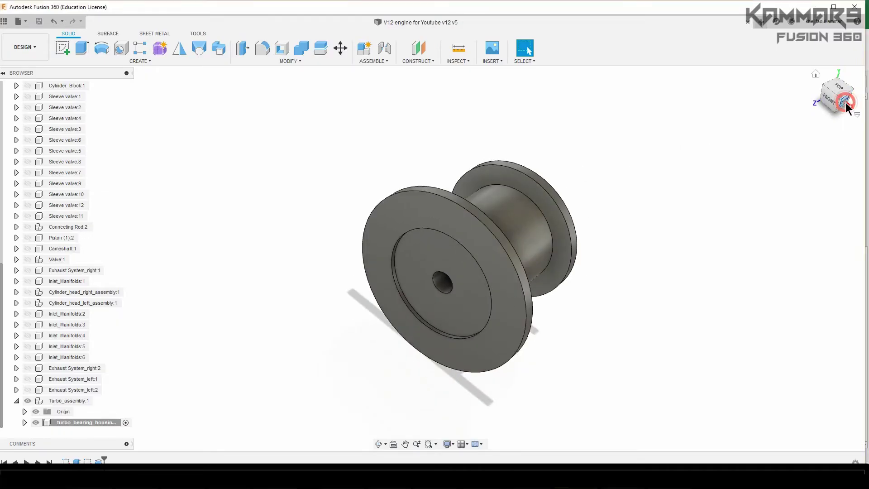
click(65, 49)
click(538, 251)
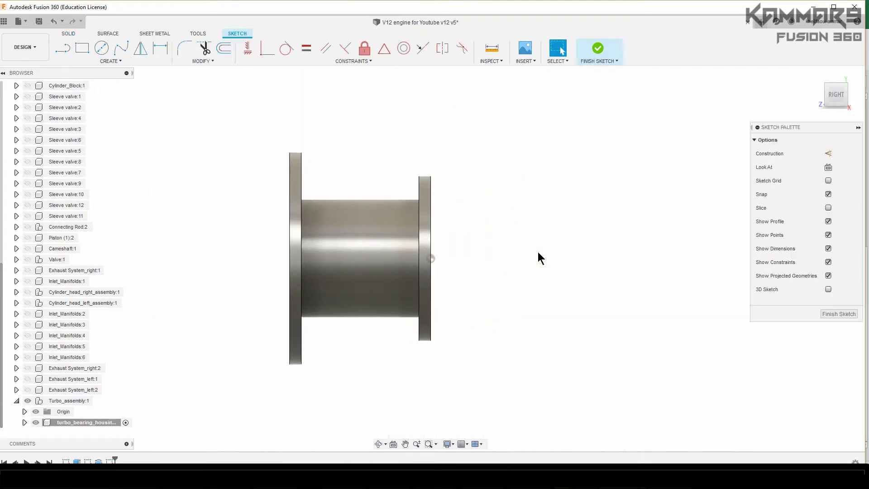
scroll(349, 194, up, 5)
key(l)
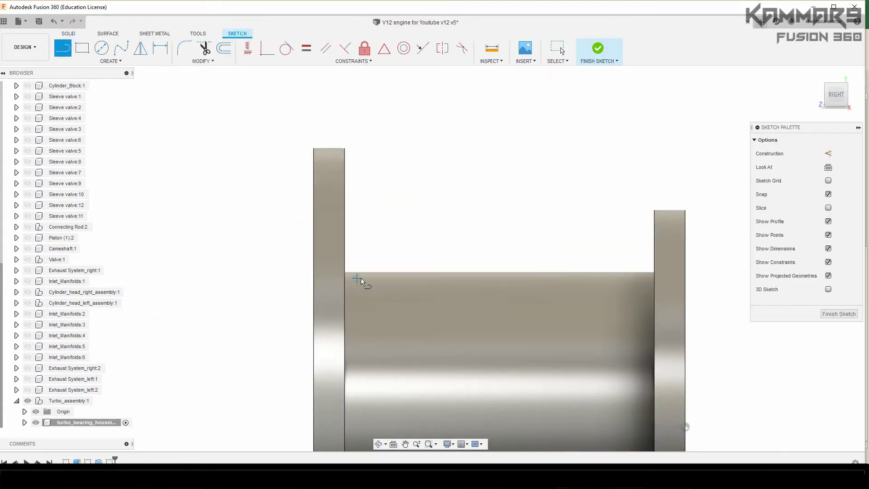
scroll(360, 279, up, 2)
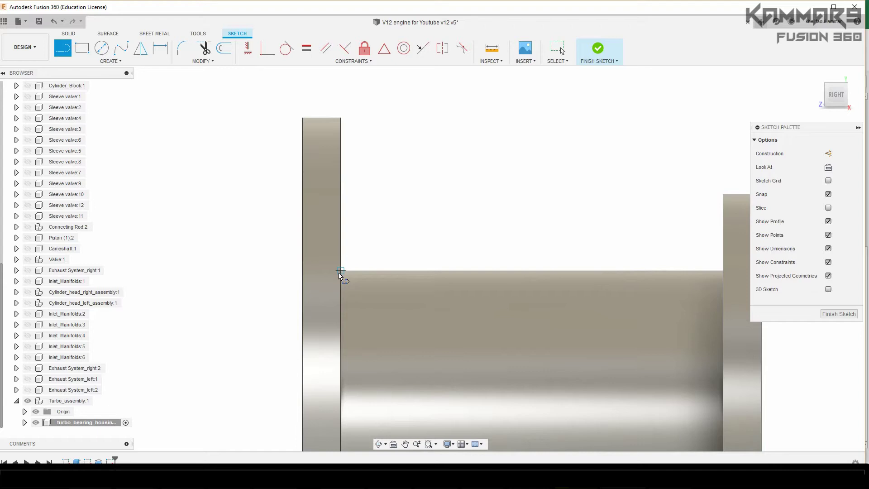
scroll(393, 262, down, 1)
scroll(374, 236, up, 2)
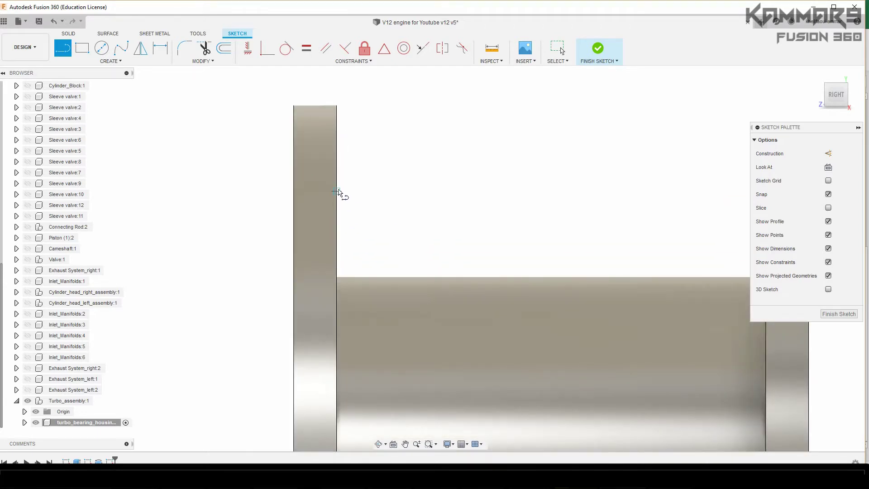
click(337, 192)
click(412, 276)
click(337, 277)
right_click(438, 175)
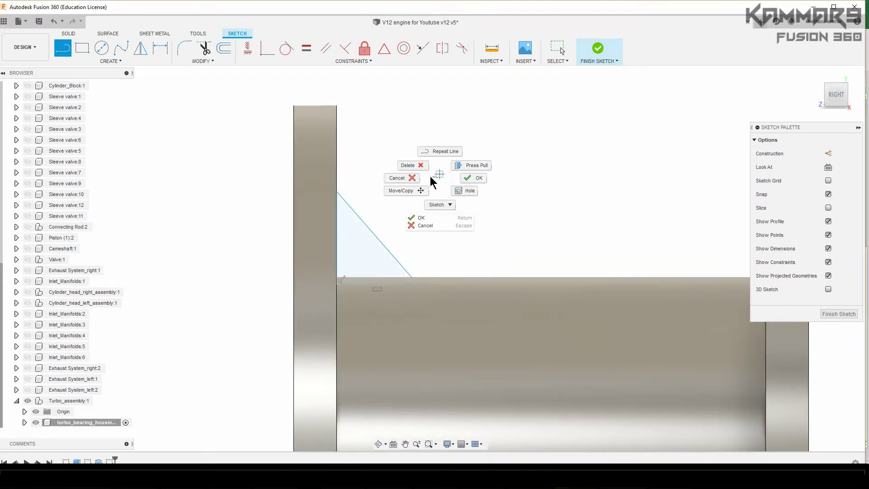
Step: Set the angle between the triangle's sloped side and its base to 55°
click(405, 178)
key(d)
click(390, 251)
click(376, 284)
click(259, 206)
text(5)
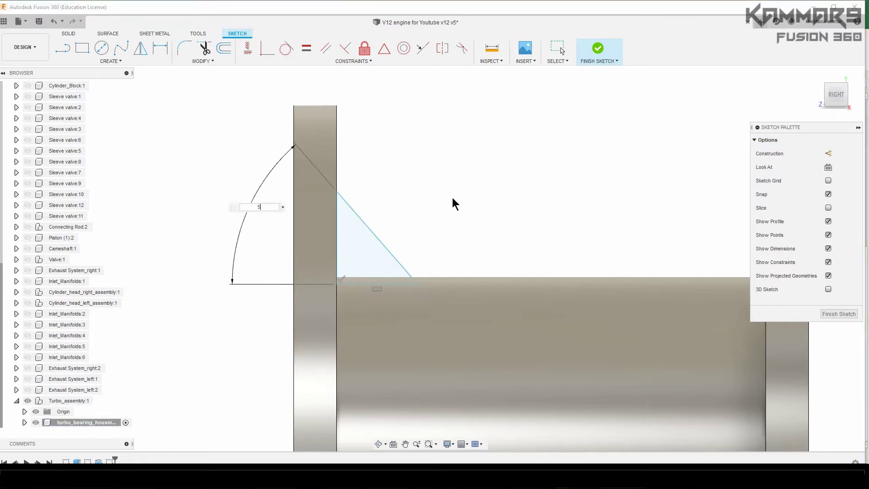
text(5)
key(Return)
Step: Dimension the horizontal distance from the triangle's tip on the barrel to the smaller flange's outer face as 46 mm
click(417, 284)
scroll(386, 170, down, 3)
click(624, 351)
click(545, 120)
text(46)
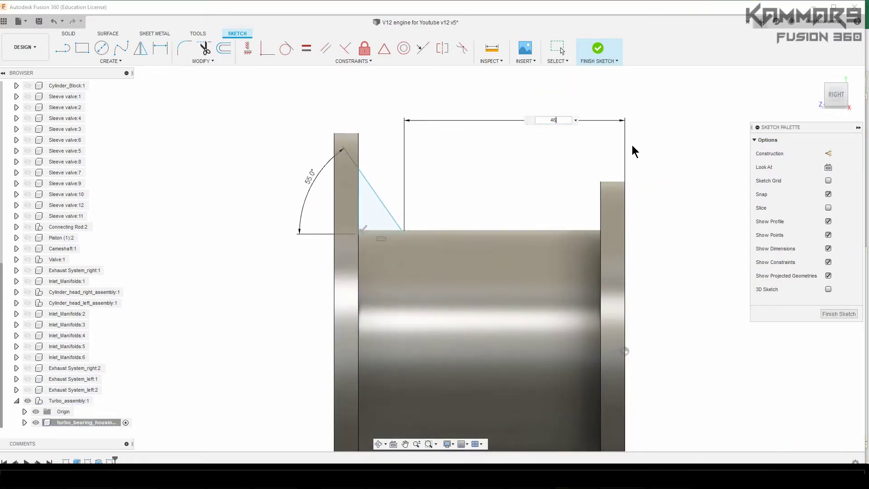
key(Return)
Step: Align the triangle's upright side vertically with the corner between the larger flange and the barrel using a Horizontal/Vertical constraint
scroll(416, 140, up, 3)
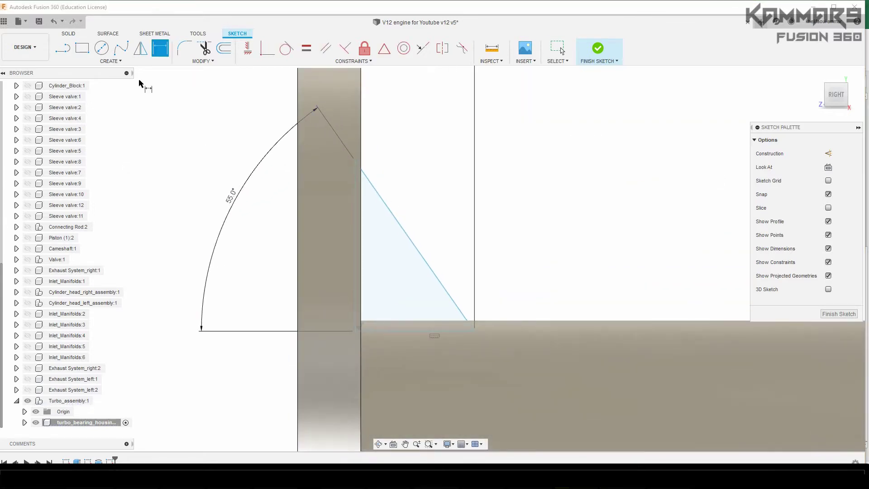
click(267, 48)
click(356, 184)
click(361, 321)
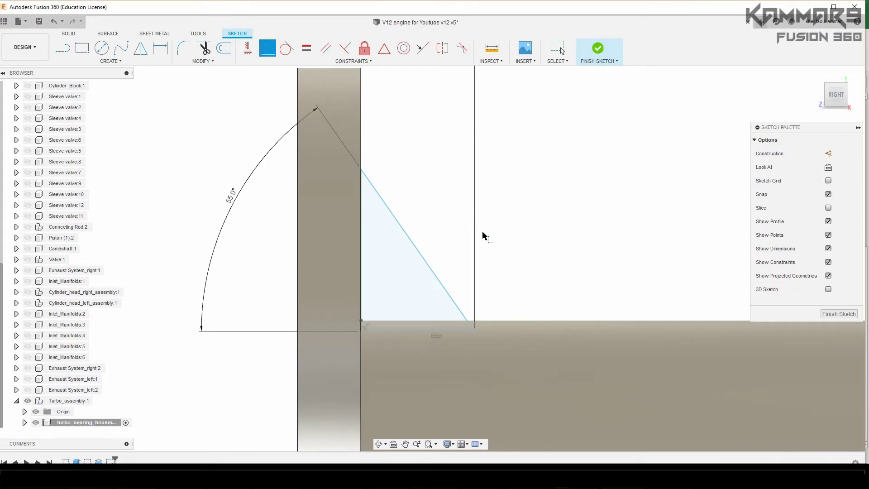
scroll(489, 212, down, 3)
scroll(511, 275, down, 2)
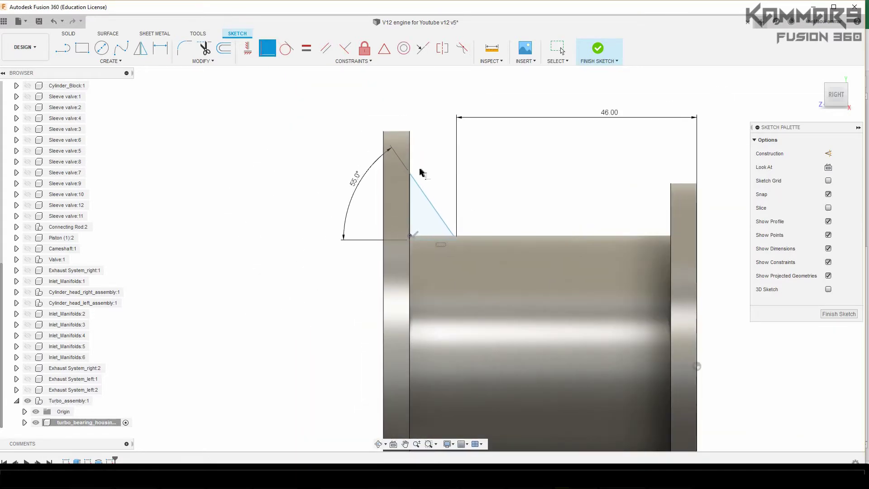
Step: Try to add further Horizontal/Vertical constraints between the triangle's upper corner or upright side and the housing geometry
click(409, 173)
click(696, 358)
scroll(414, 194, up, 3)
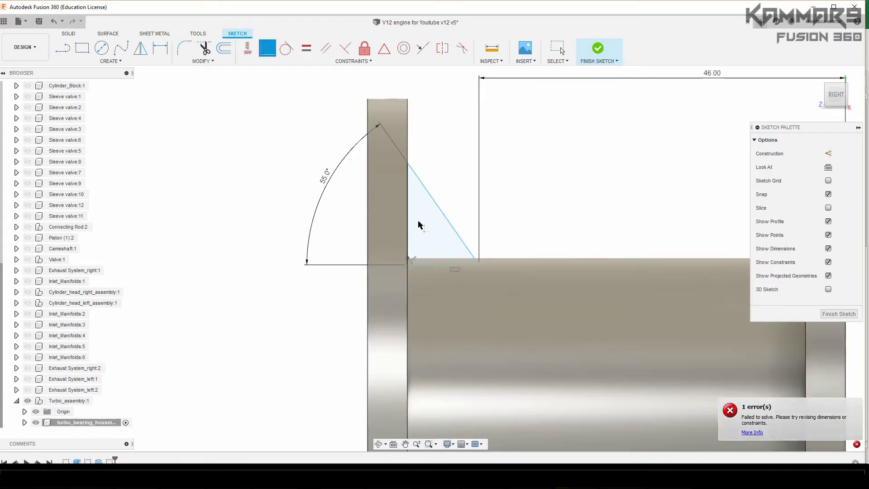
click(407, 165)
click(407, 225)
scroll(407, 227, down, 3)
click(751, 432)
click(855, 314)
scroll(595, 295, down, 1)
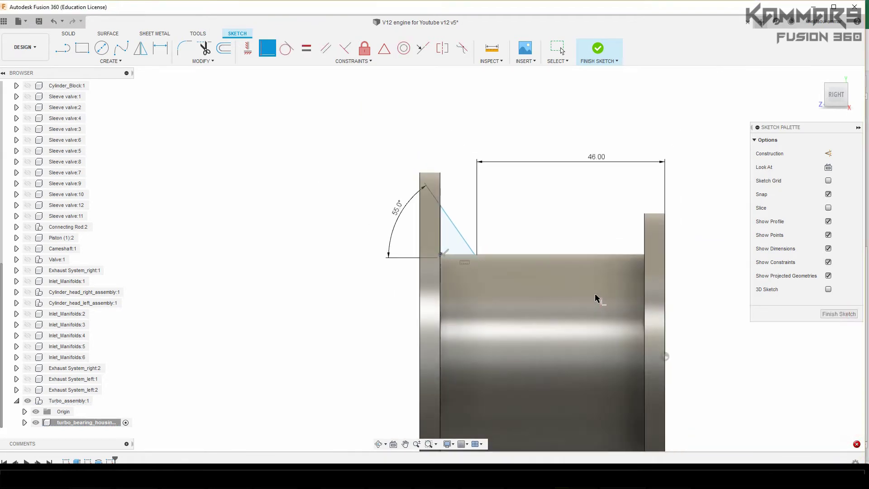
key(Escape)
scroll(475, 244, up, 2)
scroll(512, 343, down, 2)
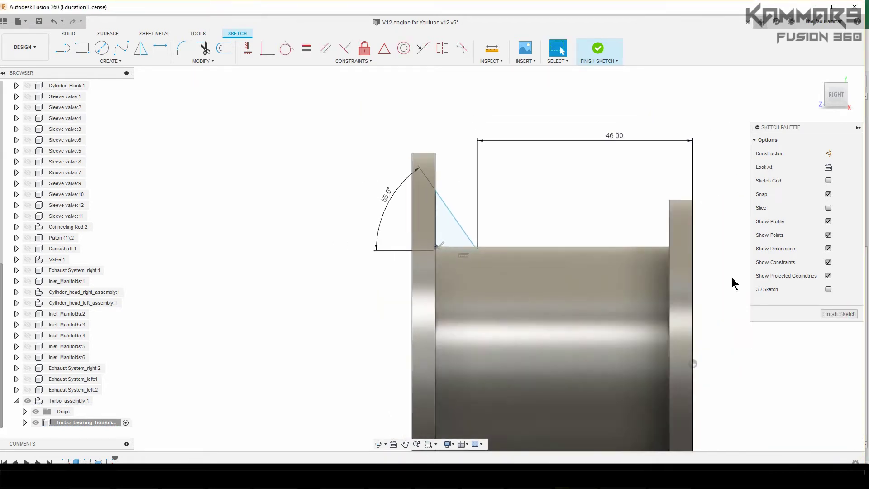
Step: Finish the sketch and extrude the triangle symmetrically by 1.5 mm per side with the Cut operation
click(843, 313)
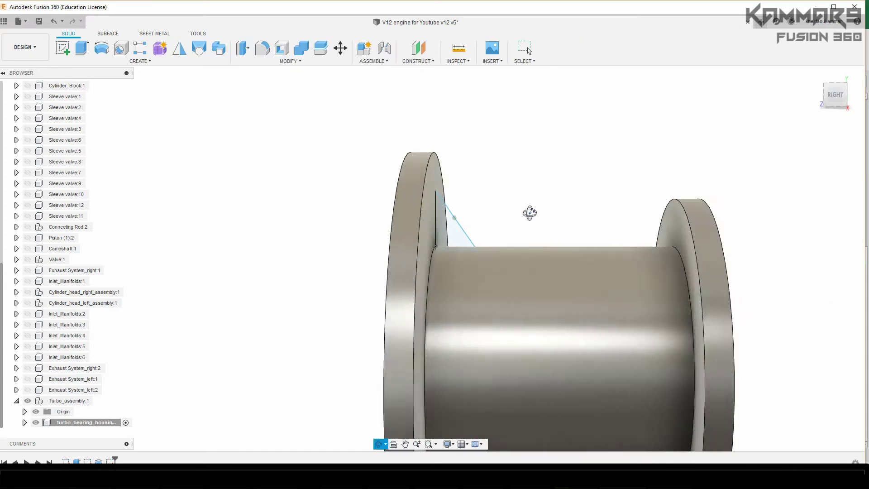
click(460, 237)
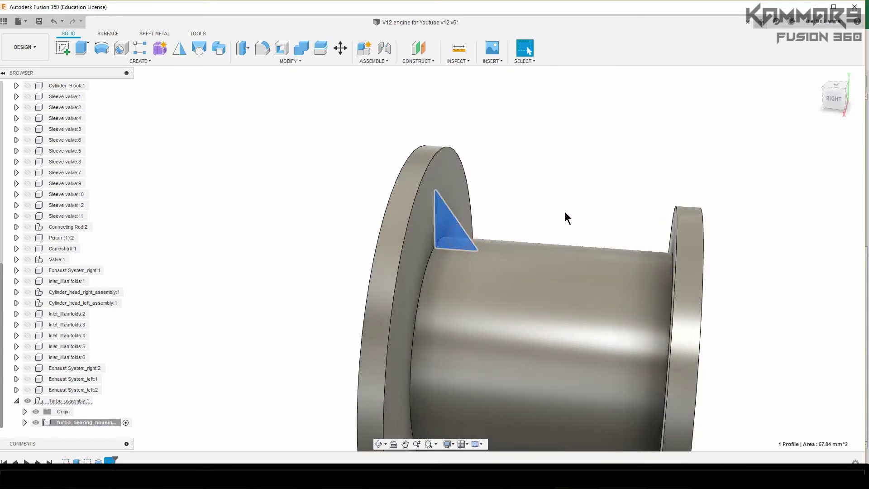
key(e)
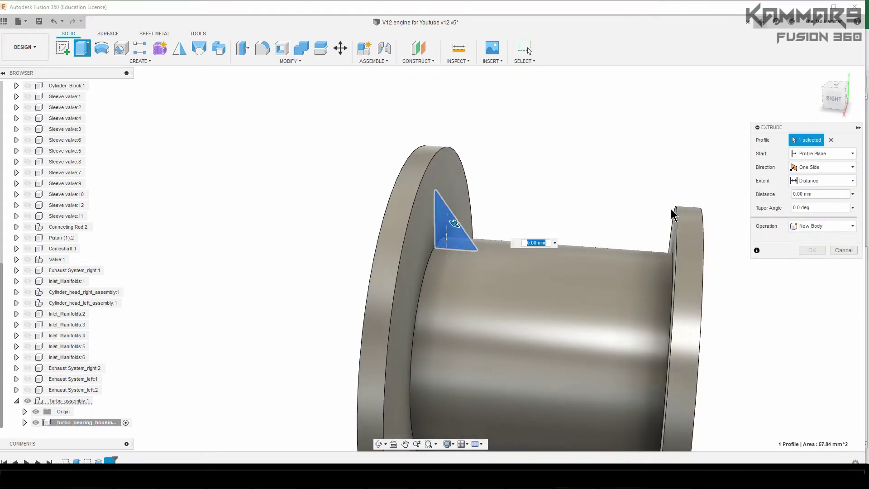
click(828, 155)
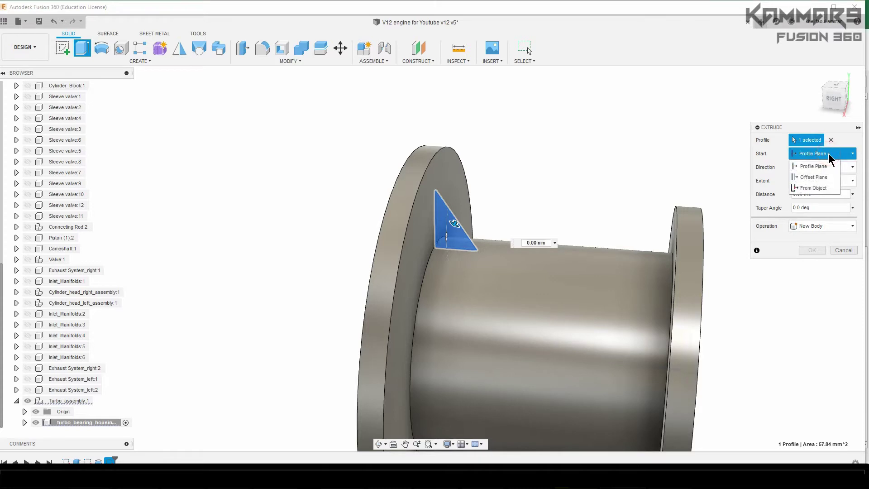
click(771, 159)
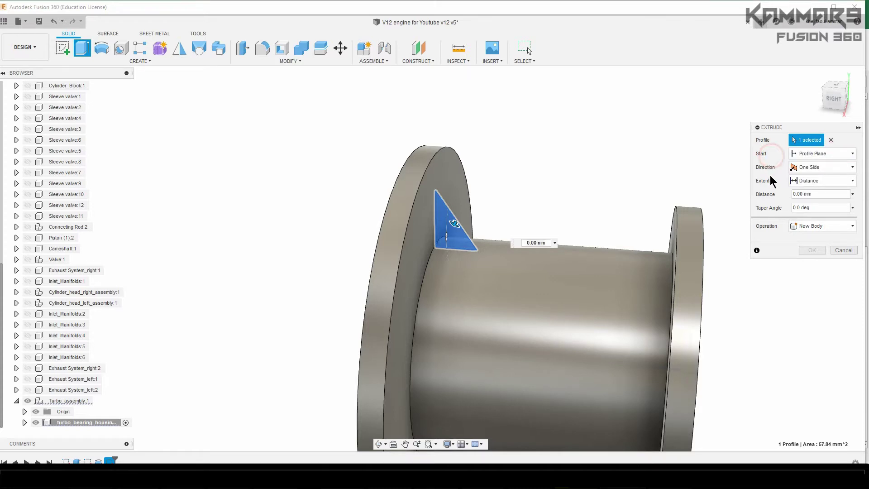
click(812, 168)
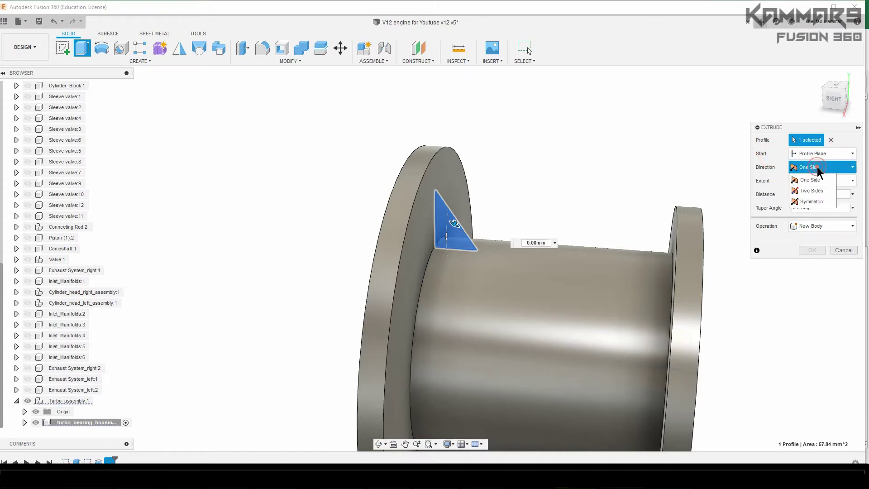
click(810, 200)
click(819, 207)
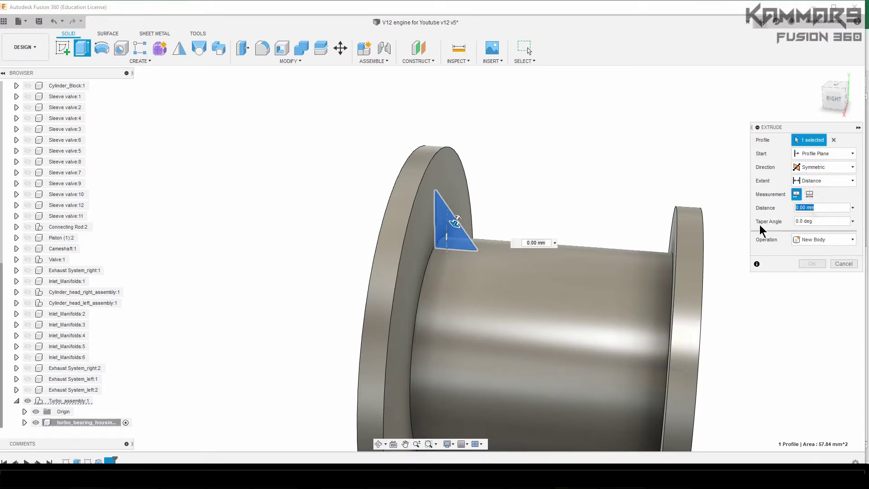
text(3)
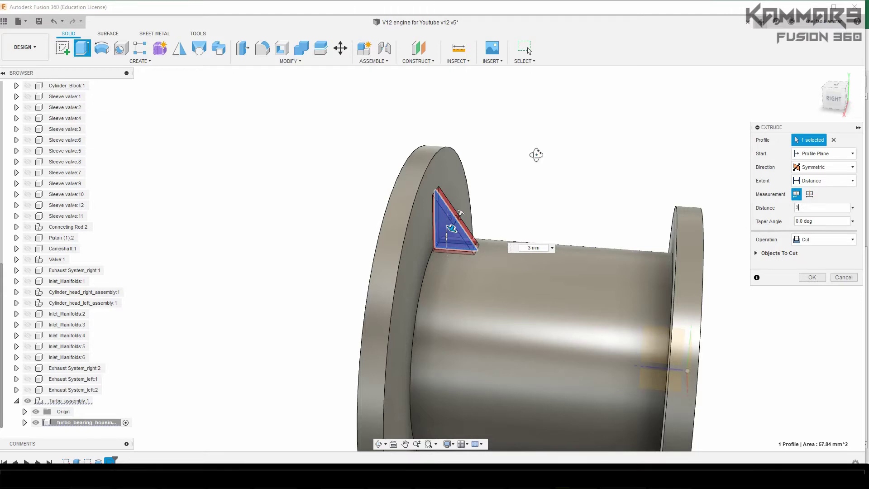
shift+middle_drag(537, 155, 517, 168)
scroll(371, 324, up, 3)
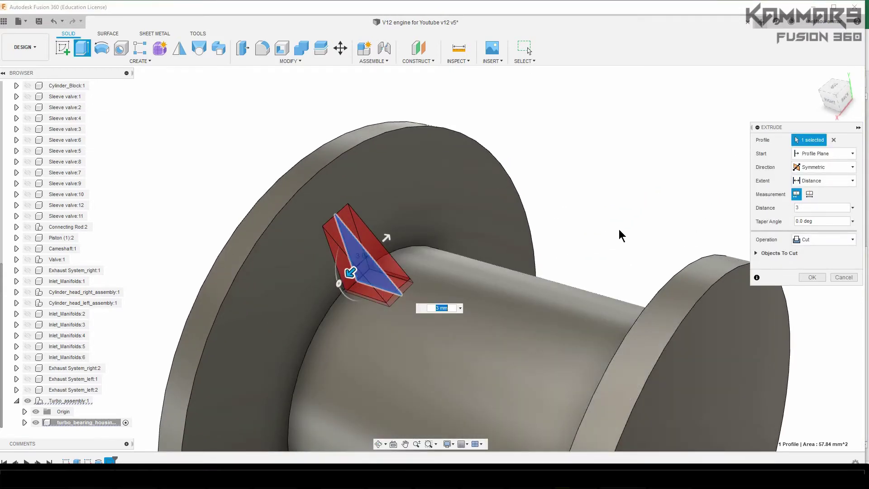
text(1.5)
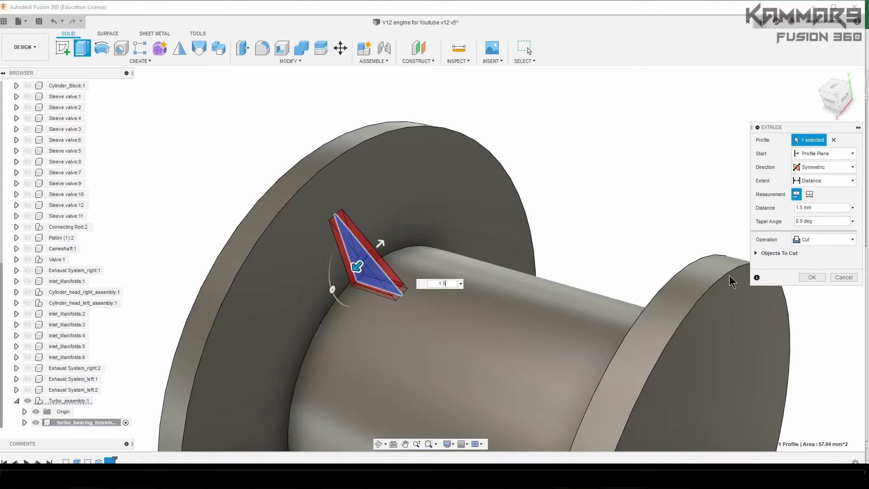
click(811, 278)
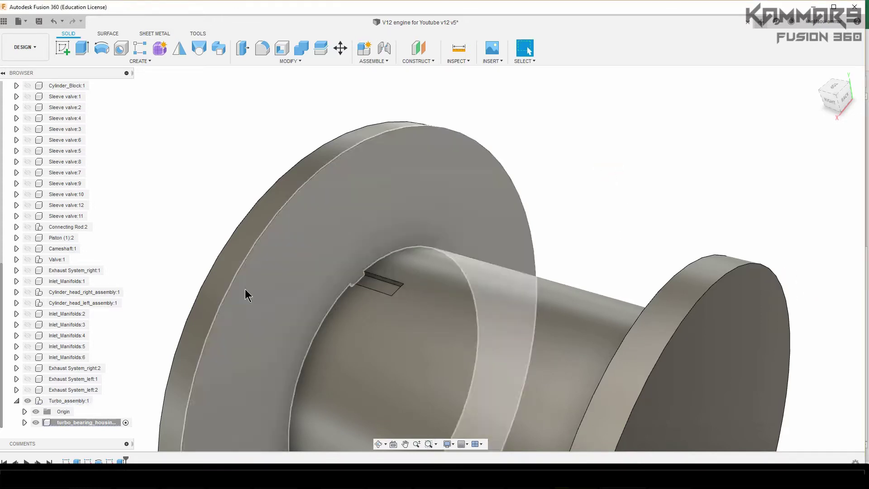
Step: Edit the triangle's extrude feature and change its operation from Cut to Join
click(120, 464)
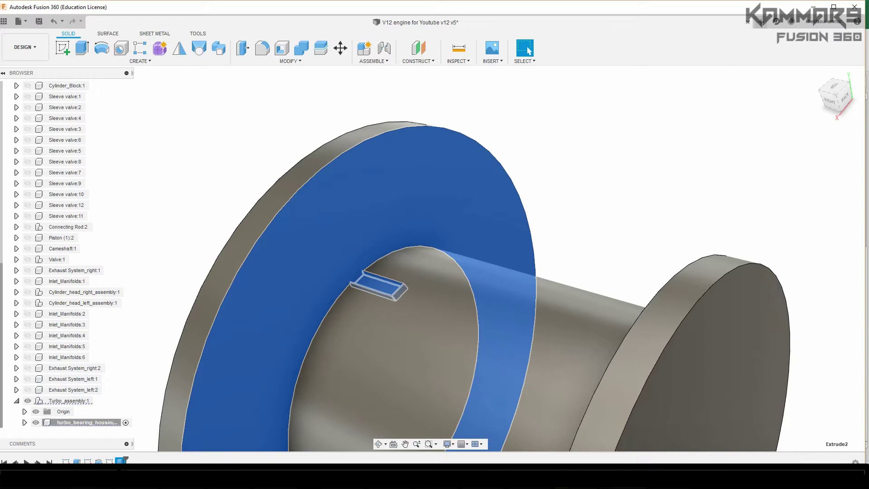
right_click(120, 457)
click(134, 402)
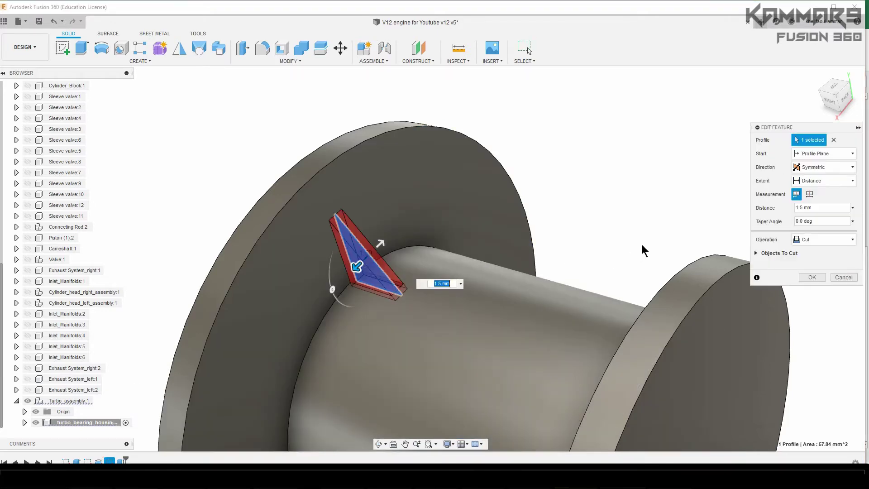
click(801, 239)
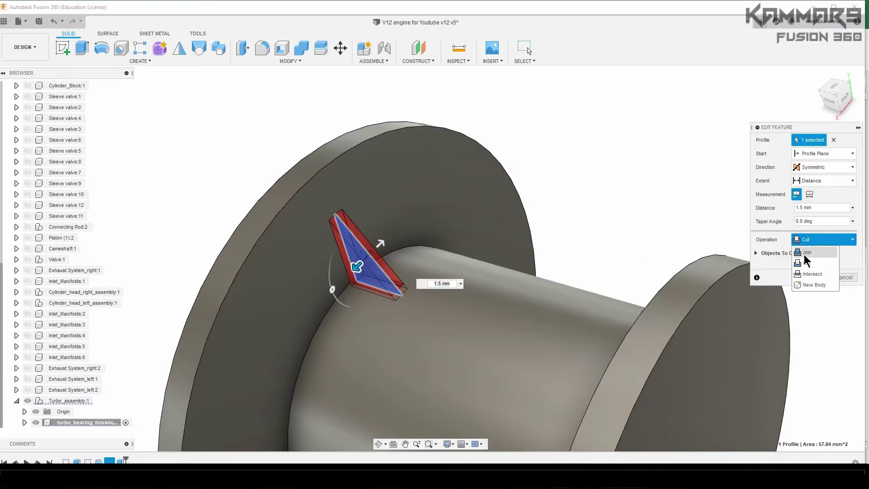
click(804, 255)
click(812, 265)
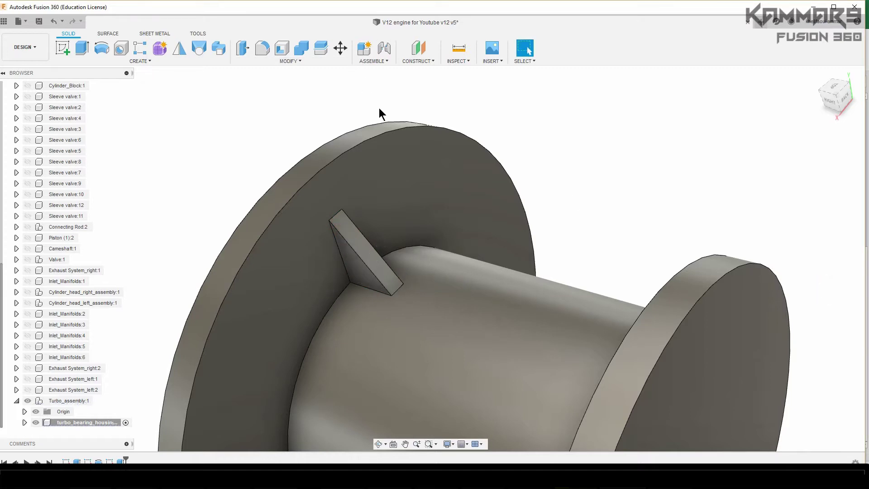
Step: On the side plane, sketch a closed right triangle between the smaller flange and the barrel's top, with a base about 8.5 mm long
shift+middle_drag(512, 141, 452, 165)
scroll(498, 160, down, 5)
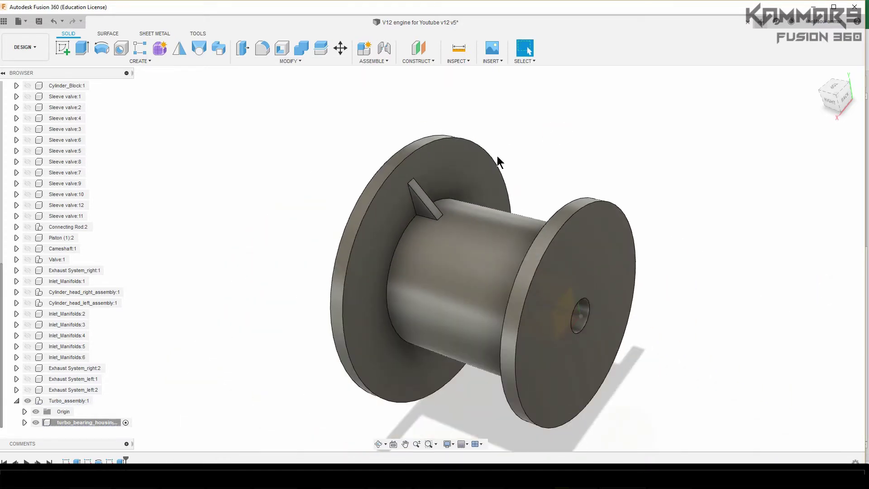
shift+middle_drag(497, 156, 549, 157)
scroll(548, 166, up, 3)
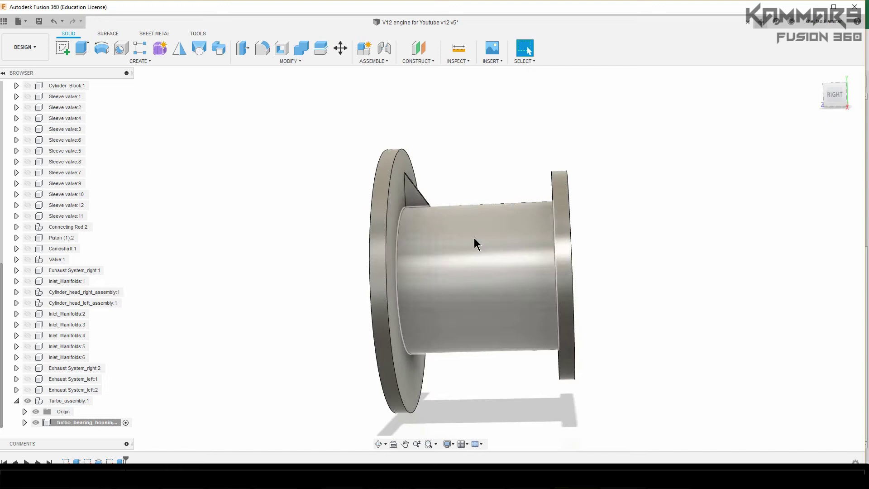
click(63, 49)
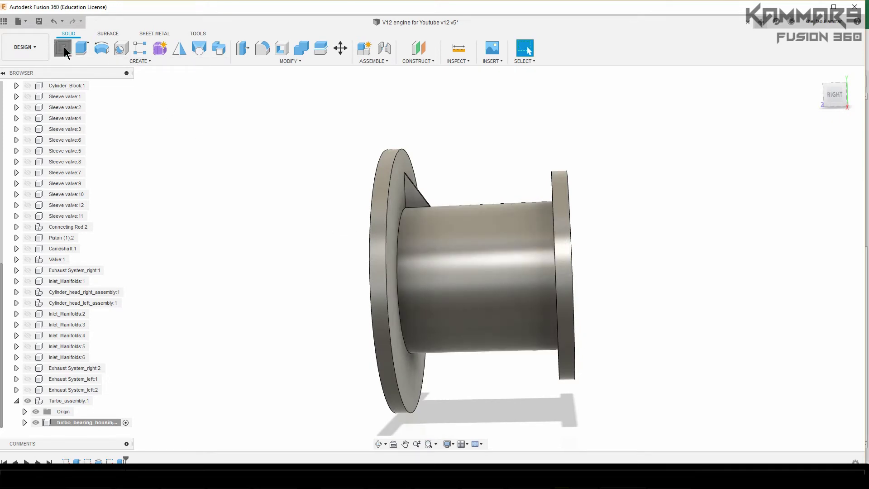
click(468, 188)
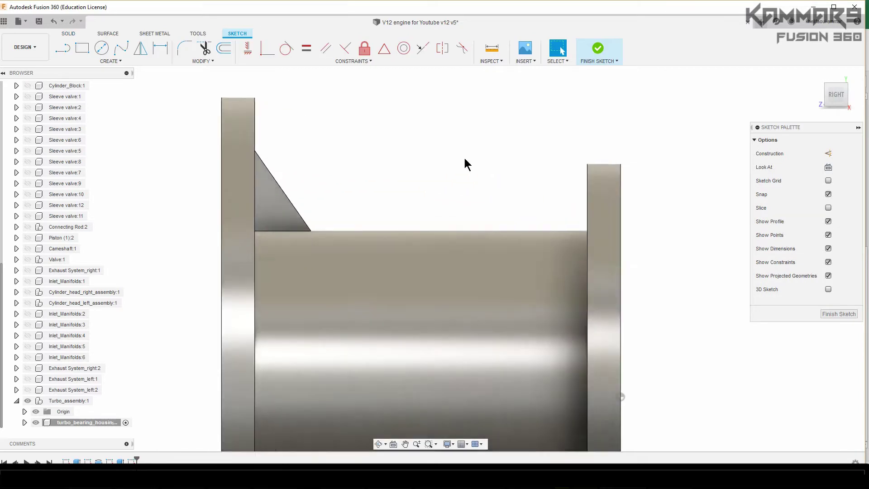
scroll(465, 159, up, 1)
click(63, 48)
scroll(608, 217, up, 2)
click(522, 251)
click(599, 173)
click(600, 251)
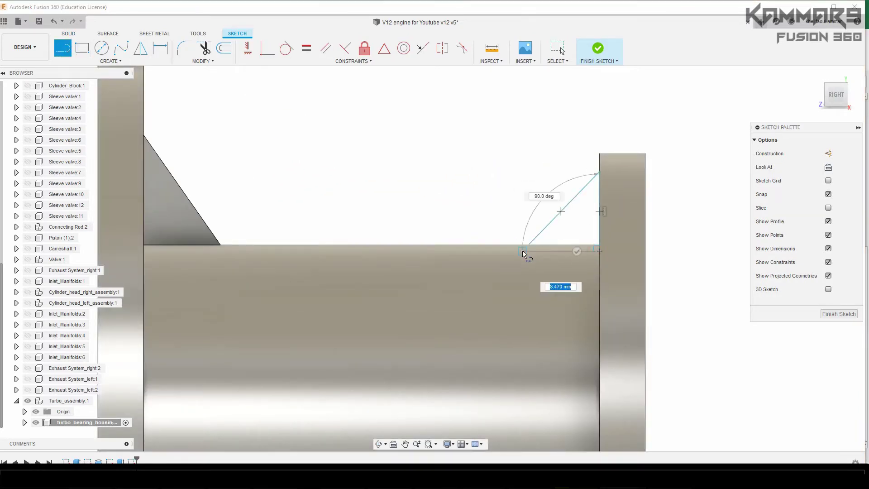
click(522, 251)
key(Escape)
Step: Set the angle between the second triangle's sloped side and its base to 40°
key(d)
click(549, 223)
click(561, 251)
click(689, 200)
text(40)
key(Return)
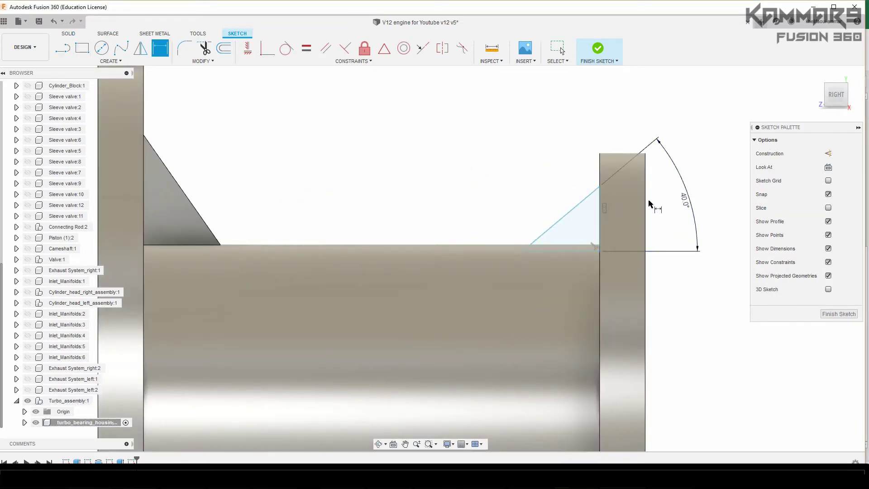
Step: Dimension the horizontal distance from the second triangle's tip to the smaller flange's outer face as 14 mm
click(522, 251)
scroll(513, 193, down, 1)
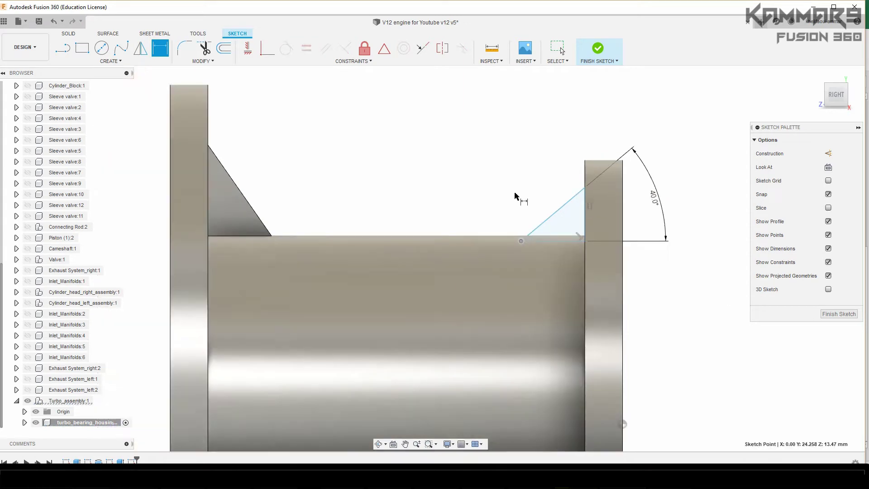
click(622, 342)
click(574, 120)
text(14)
key(Return)
Step: Align the second triangle's upright side with the smaller flange's inner face using a Horizontal/Vertical constraint
scroll(621, 202, up, 3)
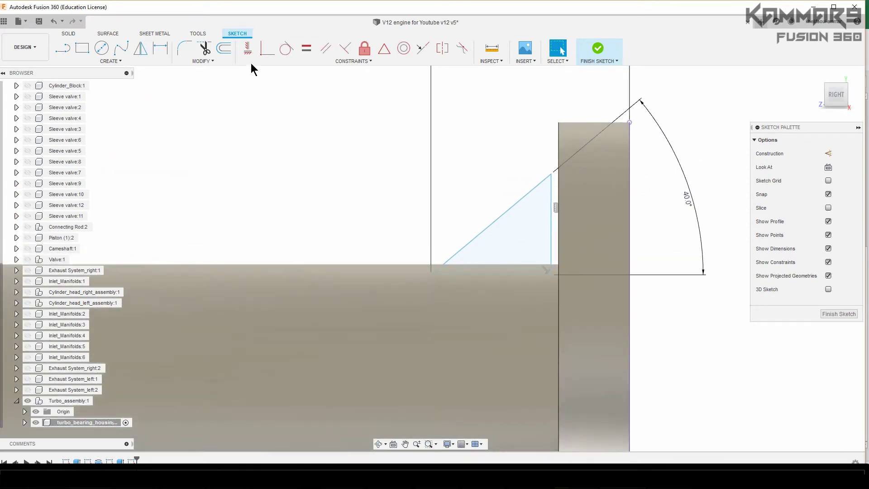
click(267, 48)
click(557, 233)
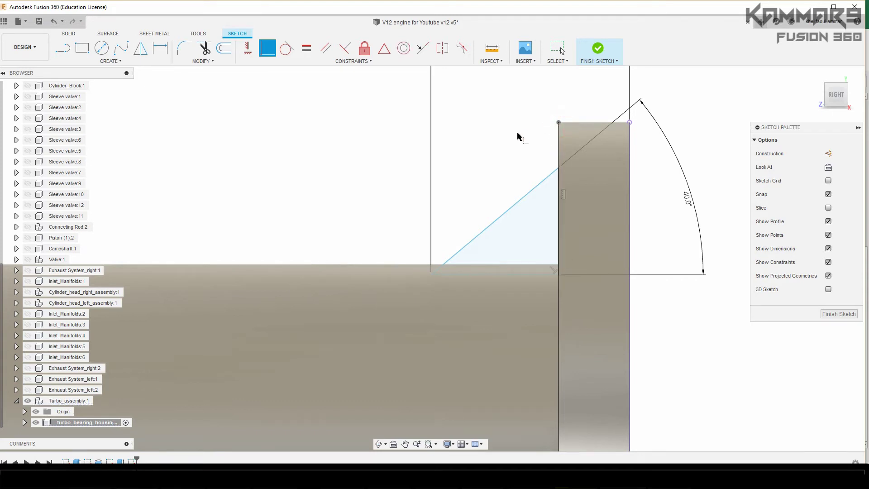
scroll(538, 230, down, 2)
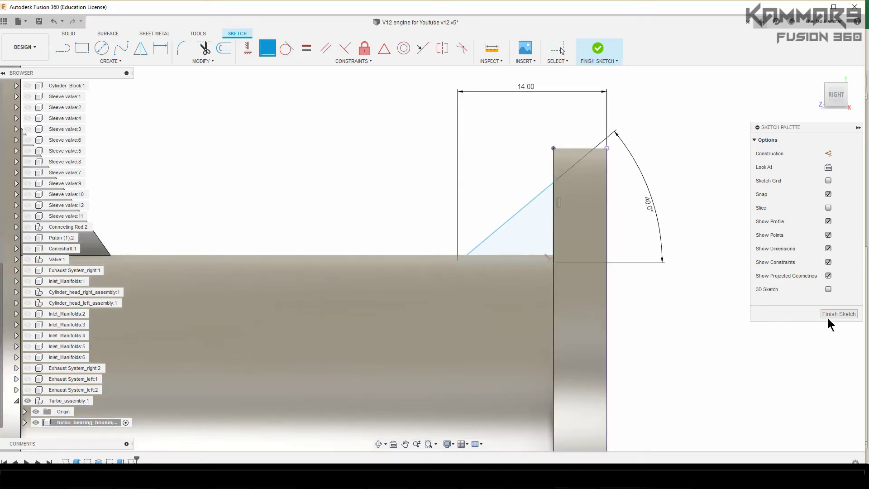
Step: Finish the sketch and set up a 1.5 mm extrusion of the smaller flange's triangle with the Join operation
click(836, 315)
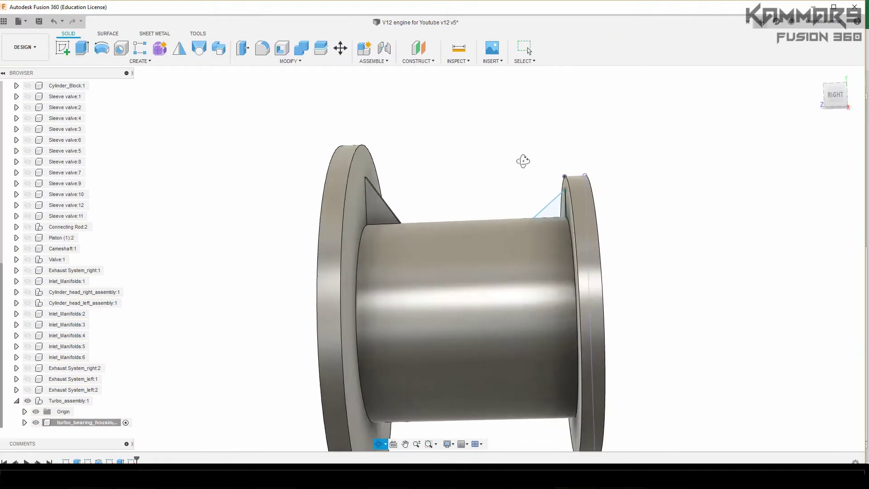
click(556, 207)
key(e)
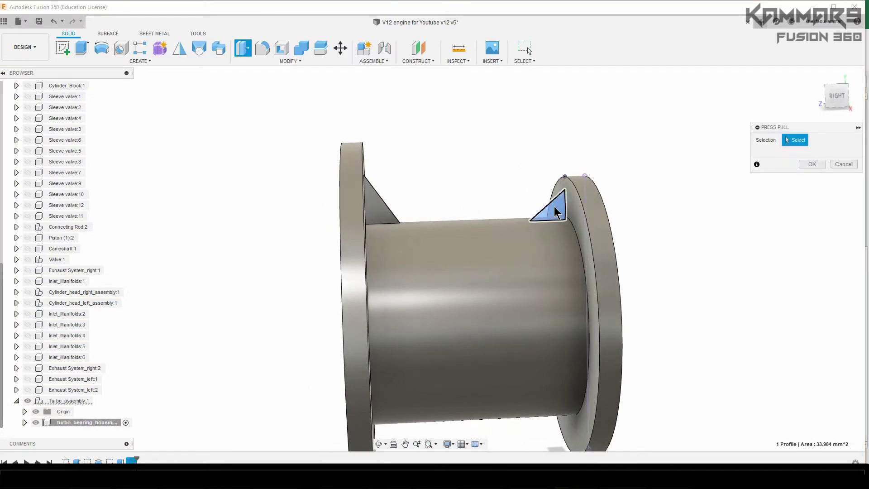
shift+middle_drag(484, 113, 491, 116)
scroll(548, 166, up, 2)
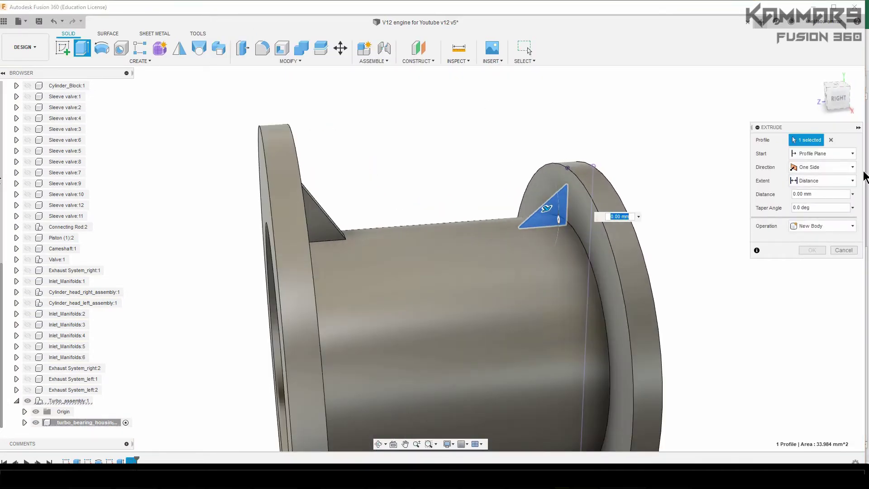
click(832, 167)
click(820, 189)
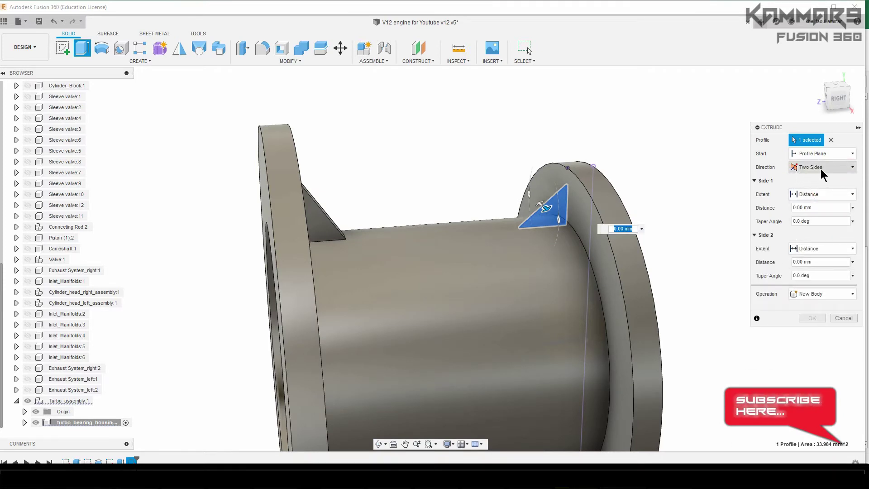
scroll(565, 205, up, 2)
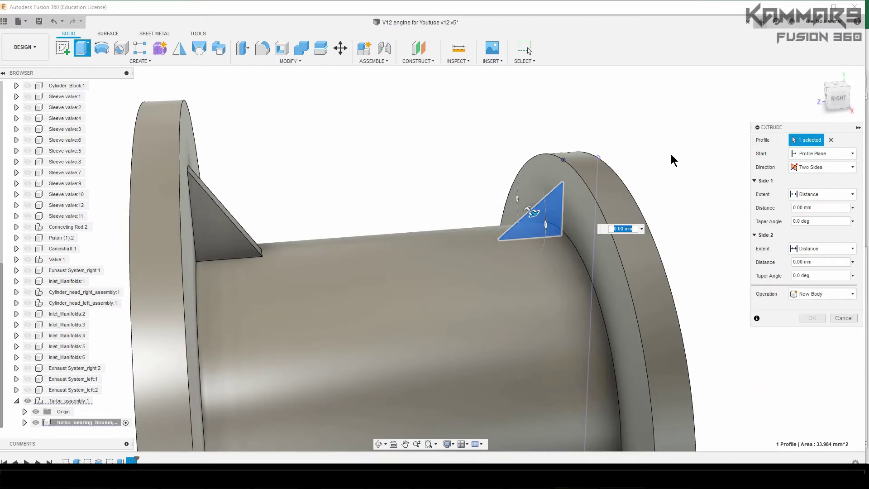
text(1.5)
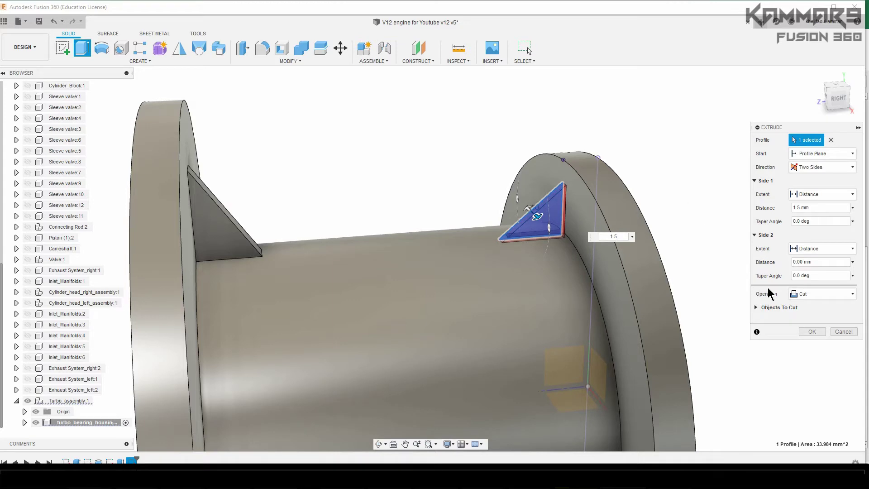
click(797, 294)
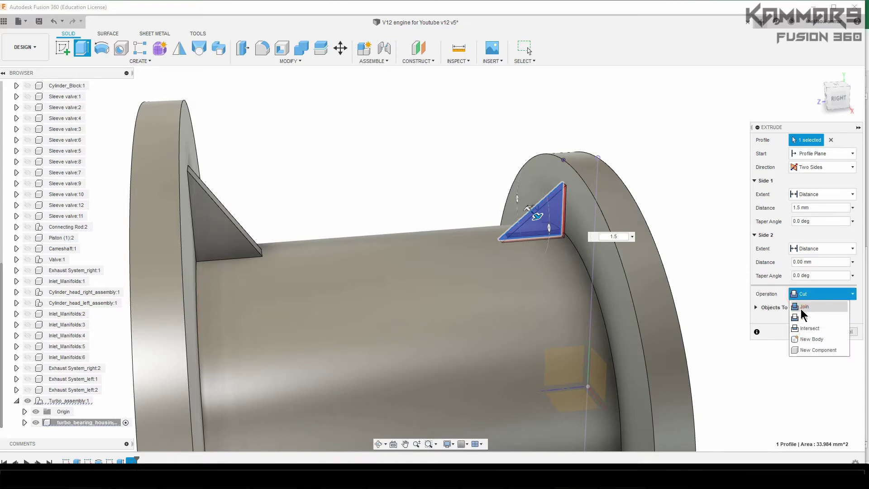
click(801, 308)
Step: Make the triangle's extrusion symmetric about its profile plane and apply it as a rib on the smaller flange
shift+middle_drag(574, 82, 582, 127)
shift+middle_drag(529, 133, 565, 152)
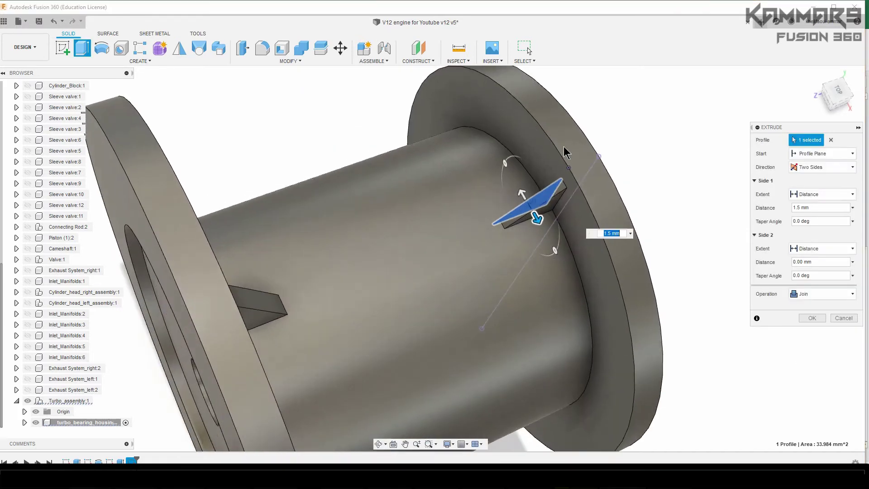
click(802, 170)
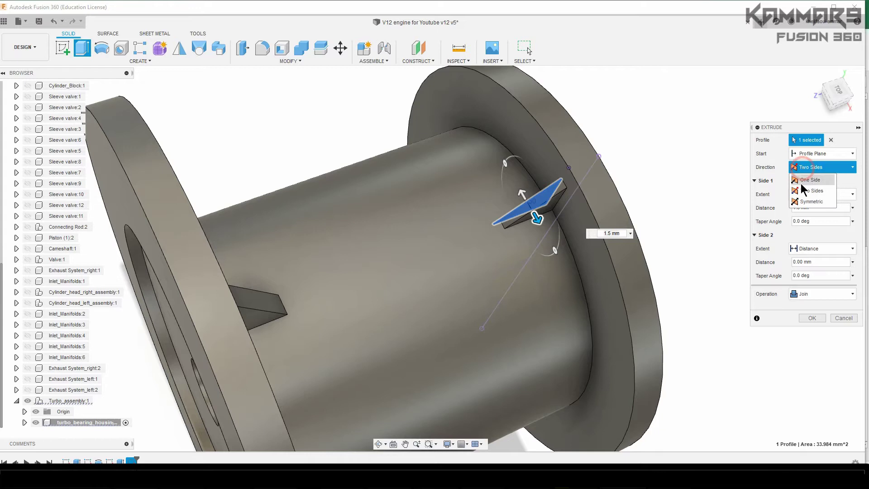
click(799, 189)
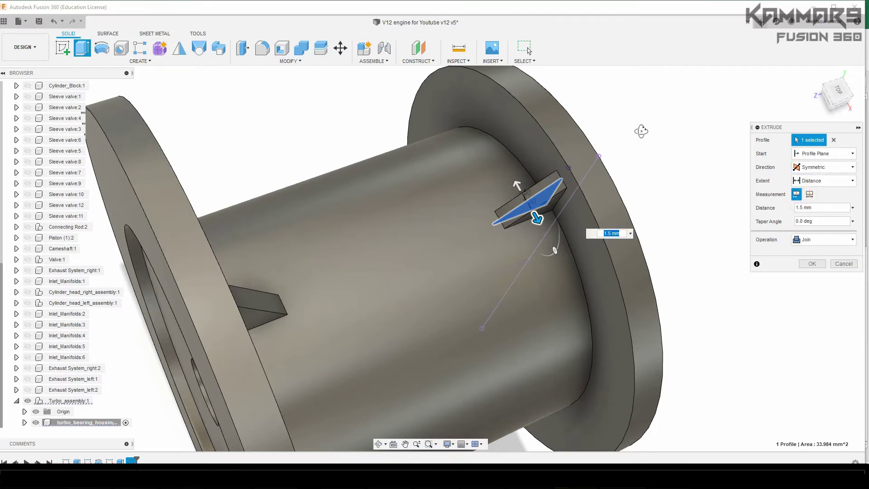
shift+middle_drag(640, 131, 643, 134)
click(816, 265)
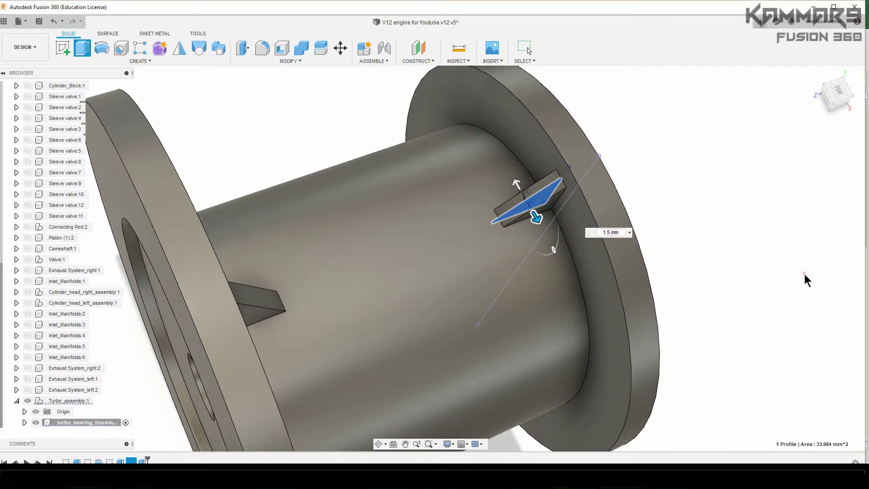
scroll(582, 211, up, 2)
shift+middle_drag(579, 209, 561, 203)
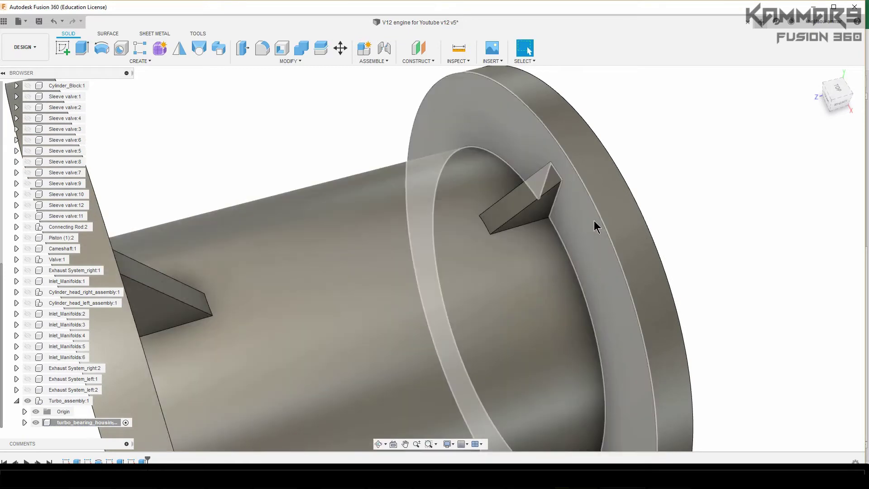
scroll(588, 218, down, 2)
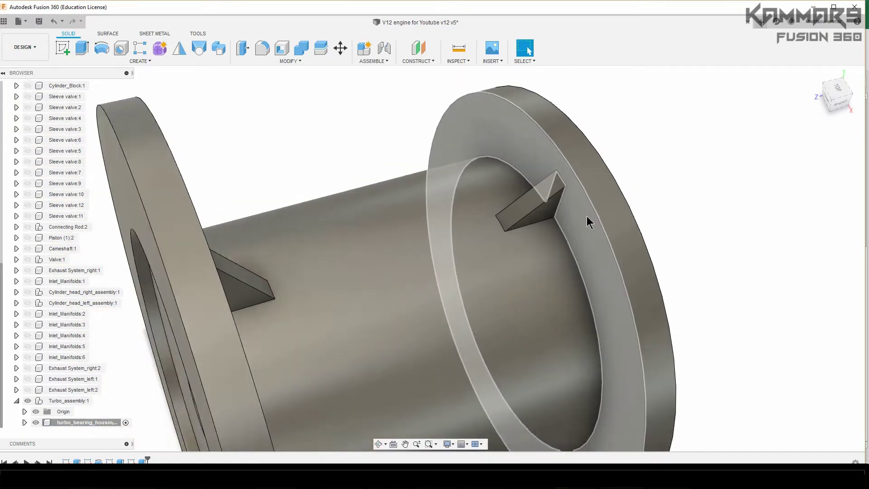
shift+middle_drag(477, 179, 496, 159)
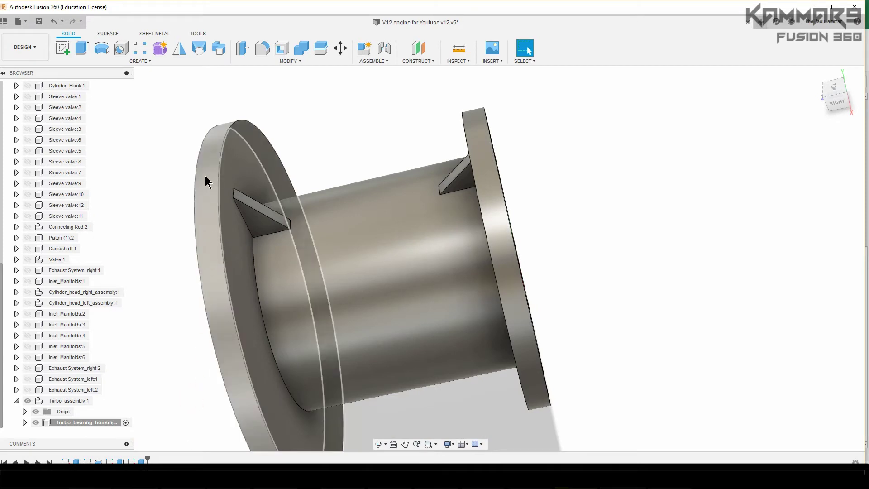
click(141, 48)
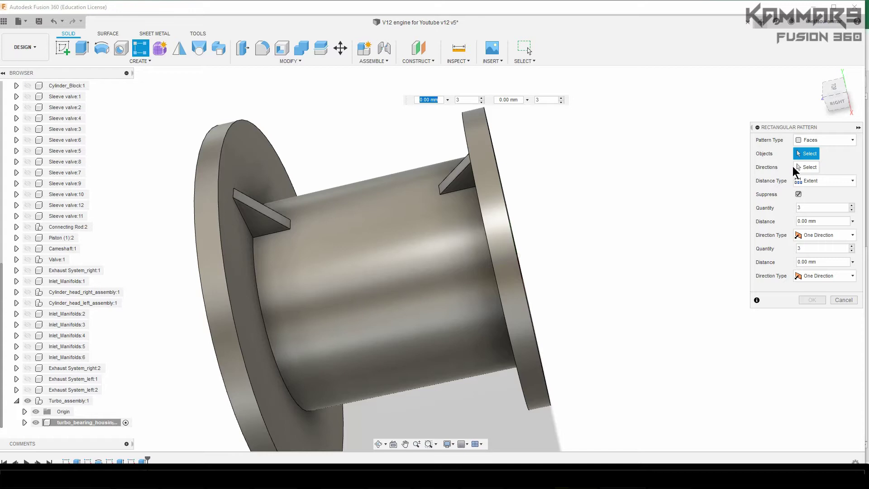
click(842, 299)
Step: Start a circular pattern of features with the rib extrusions at both flanges as its objects
click(137, 61)
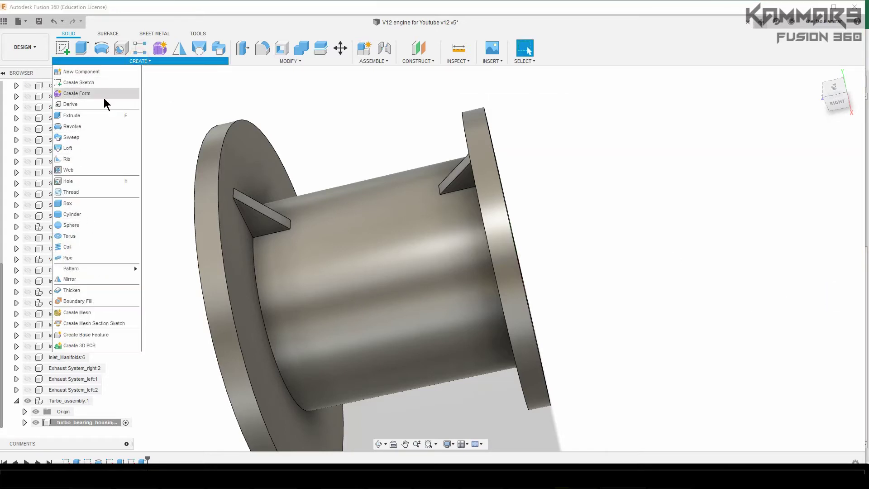
mouse_move(93, 270)
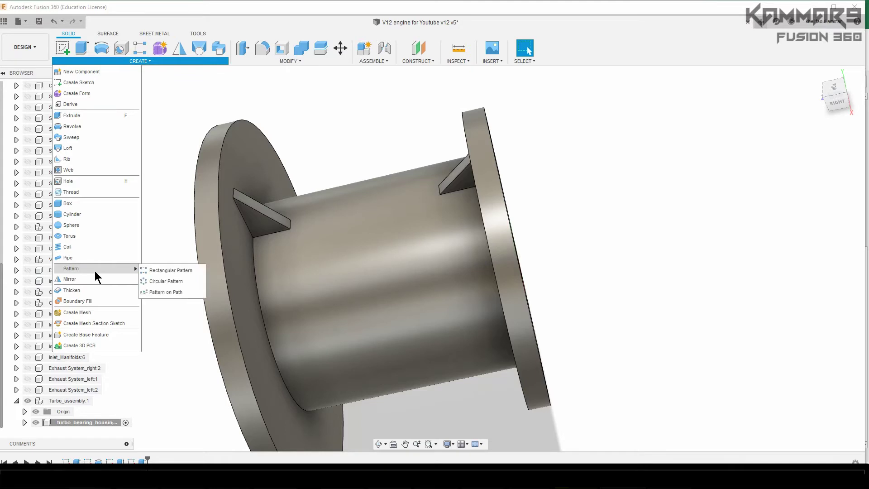
click(169, 282)
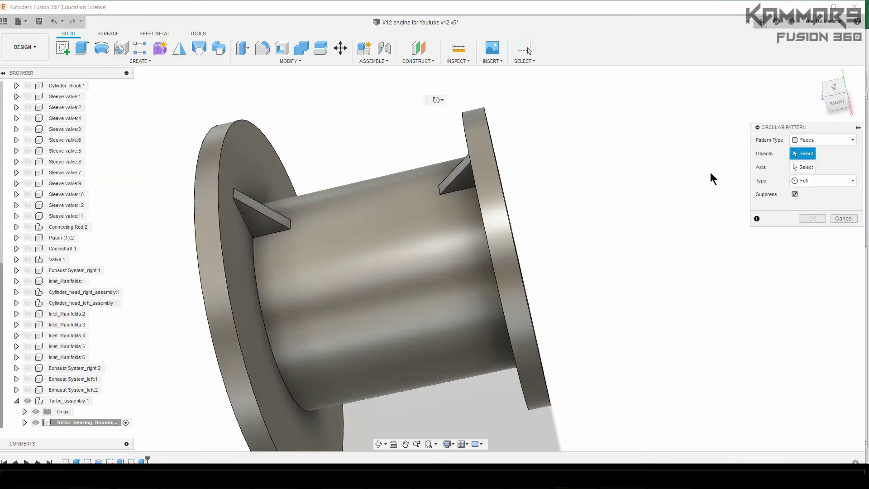
click(813, 140)
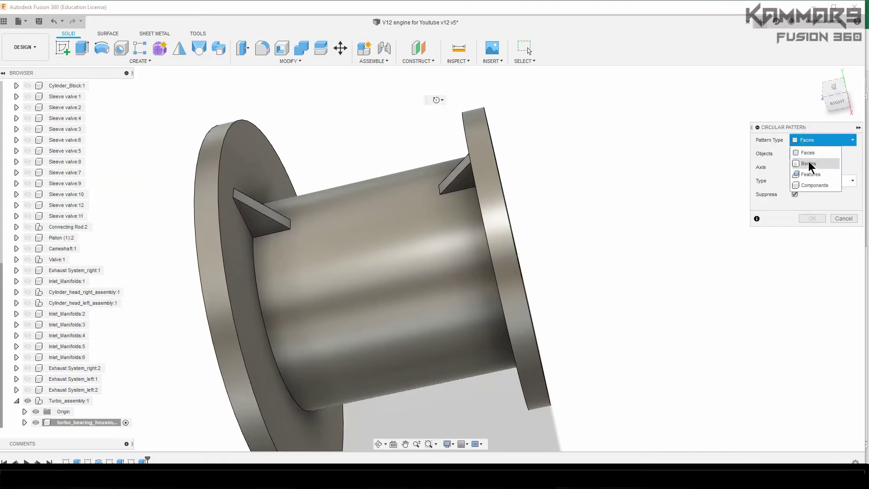
click(813, 174)
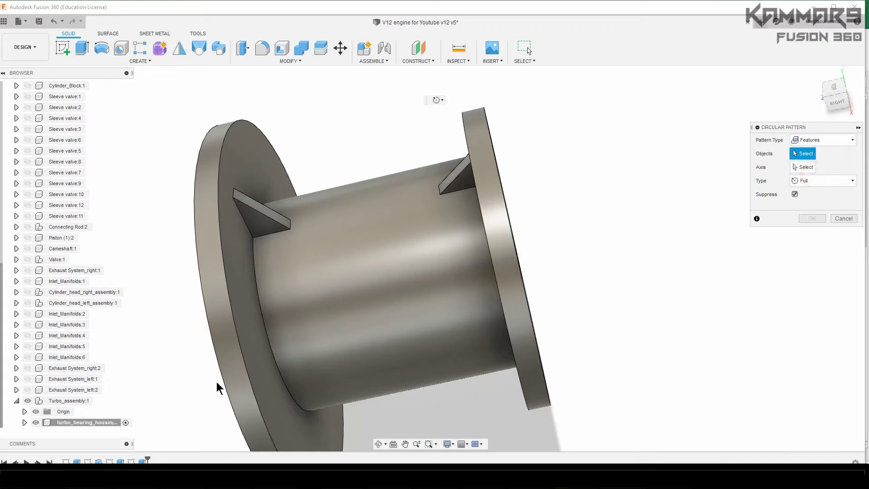
click(120, 461)
click(141, 460)
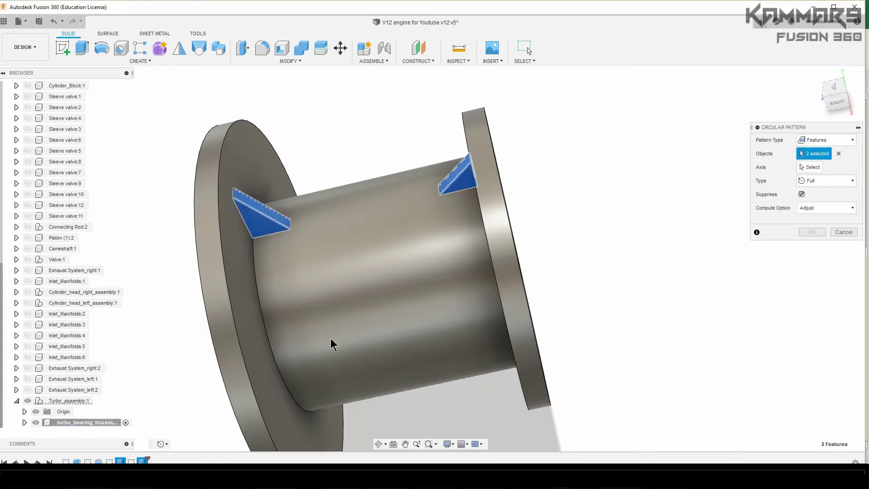
Step: Pattern both ribs fully around the housing's central Z axis with a quantity of 8
click(806, 169)
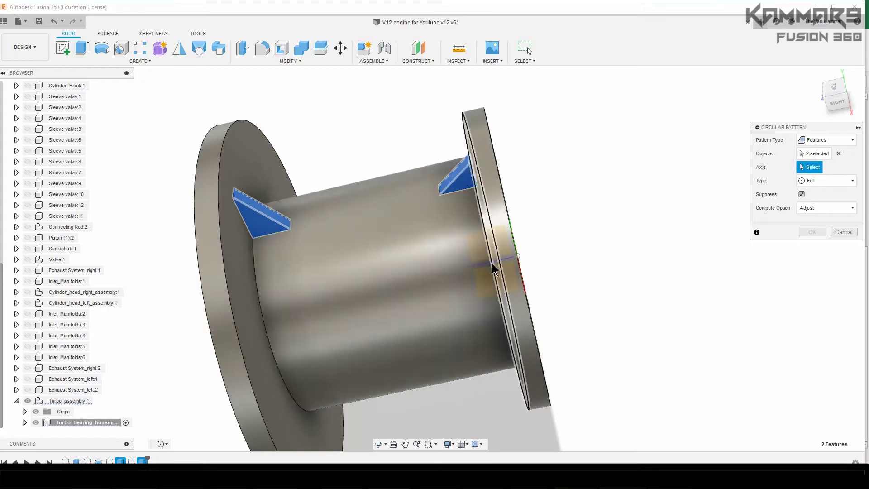
shift+middle_drag(485, 209, 442, 175)
click(542, 234)
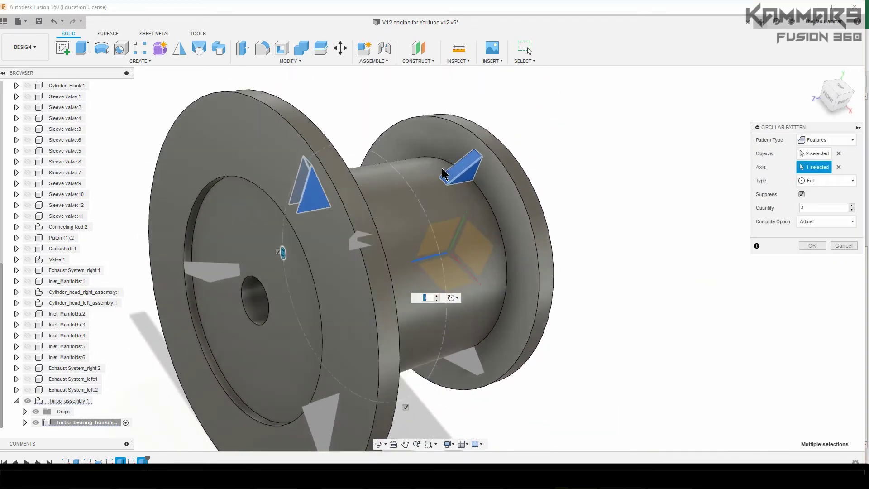
scroll(442, 174, down, 2)
click(799, 208)
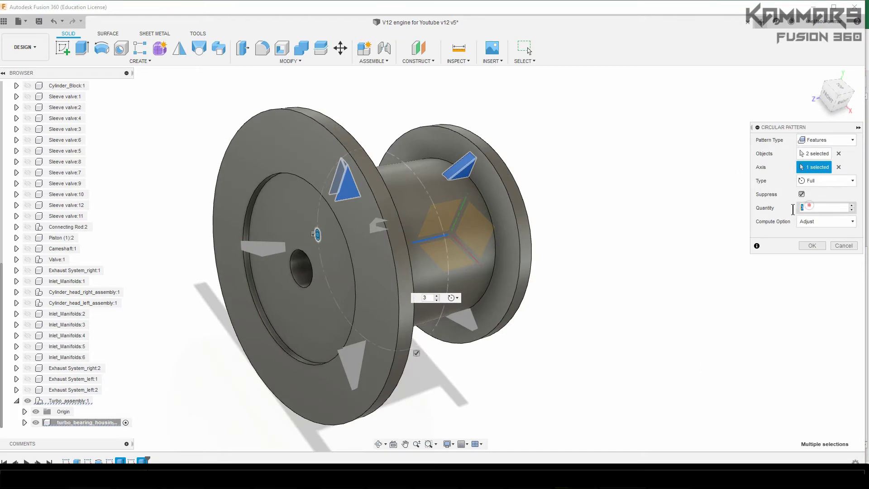
text(8)
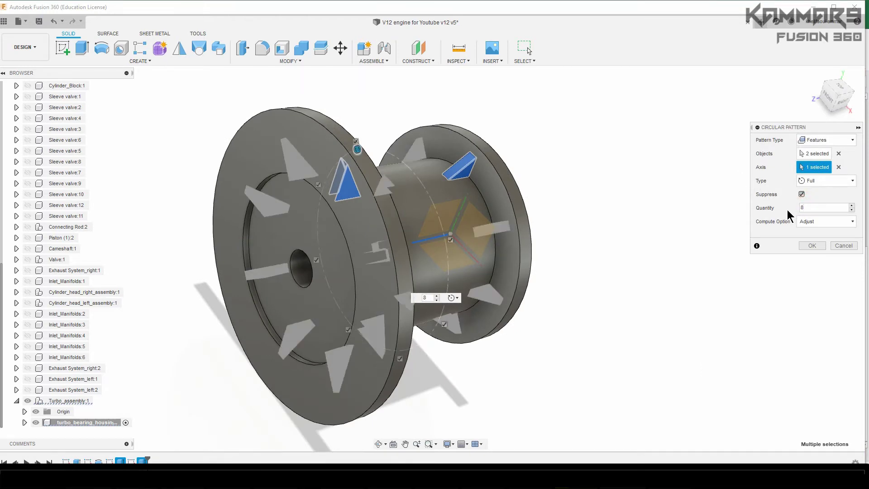
click(810, 245)
Step: Examine the patterned ribs around both flanges from an angle, from the top and from the right side
mouse_move(516, 120)
shift+middle_down()
mouse_move(485, 147)
mouse_move(511, 117)
shift+middle_up()
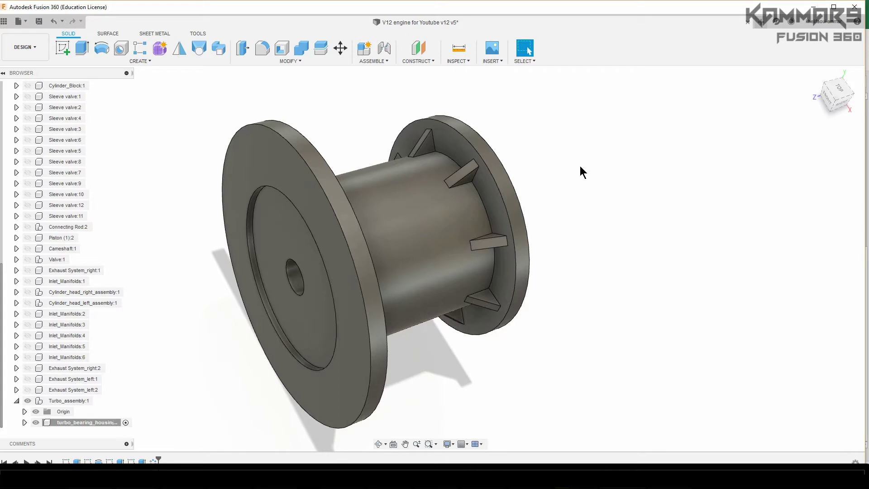
scroll(579, 165, down, 2)
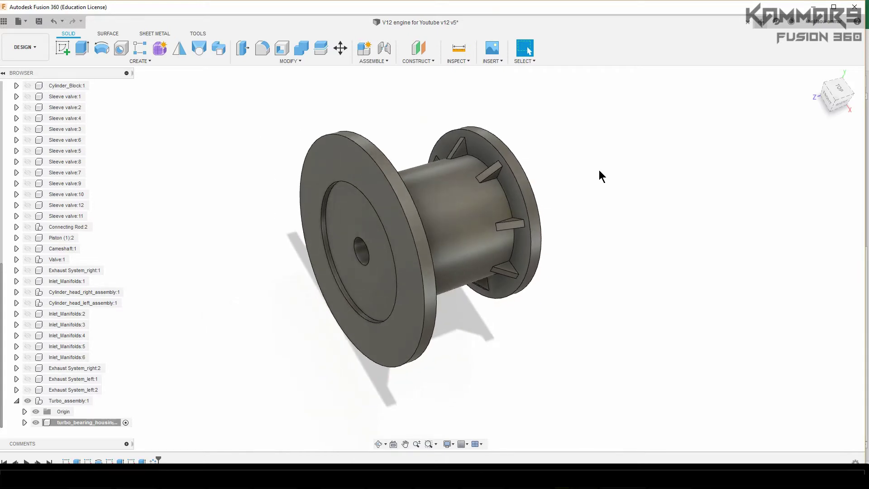
scroll(598, 170, down, 2)
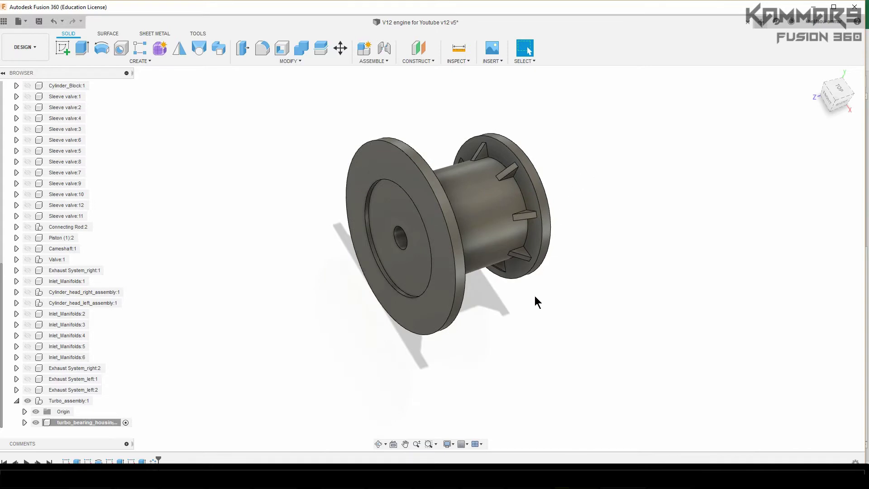
shift+middle_drag(544, 310, 536, 295)
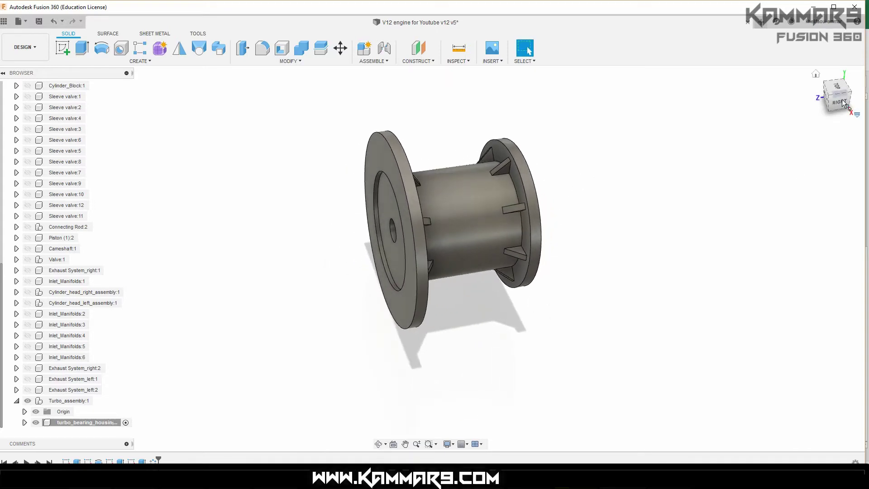
click(835, 86)
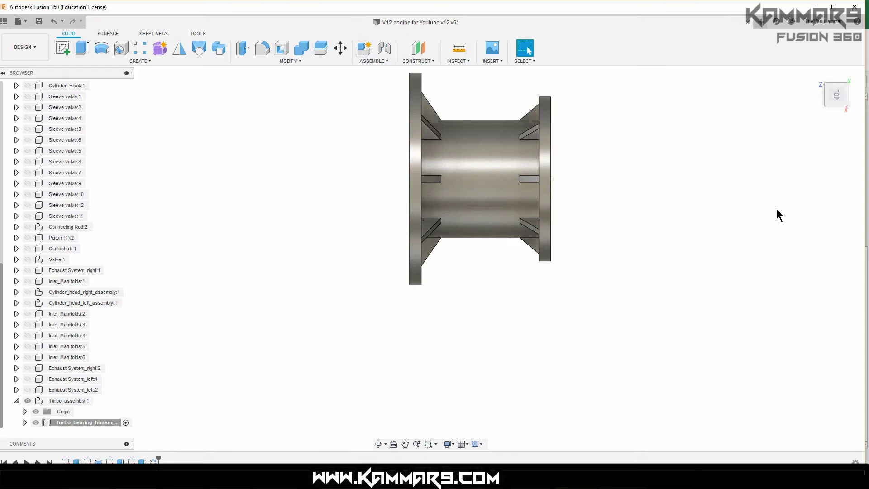
scroll(560, 135, up, 2)
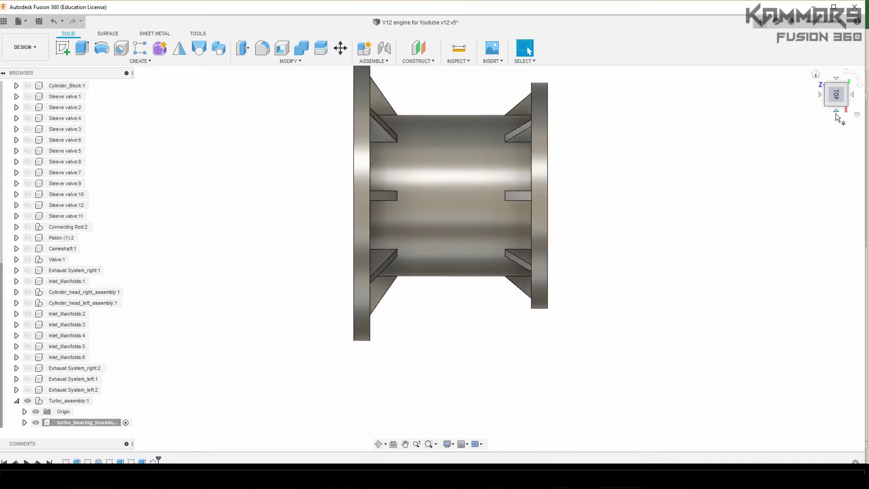
click(836, 113)
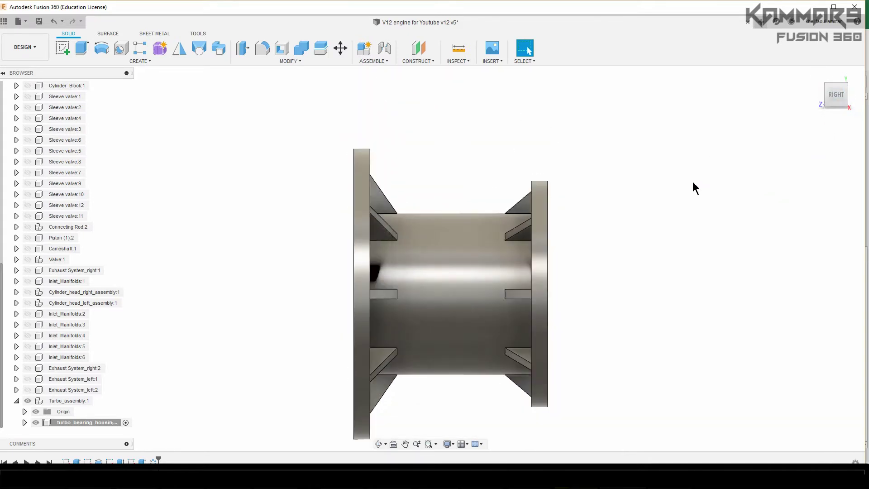
scroll(692, 181, down, 2)
scroll(487, 271, up, 2)
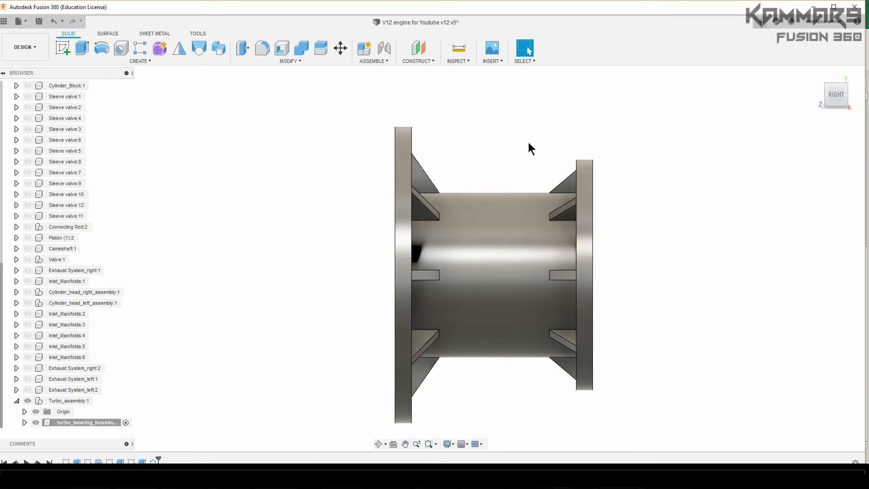
Step: Start a sketch on the housing's lengthwise mid-plane and draw two separate rectangles hanging from the central cylinder's upper edge, between the flanges
click(59, 49)
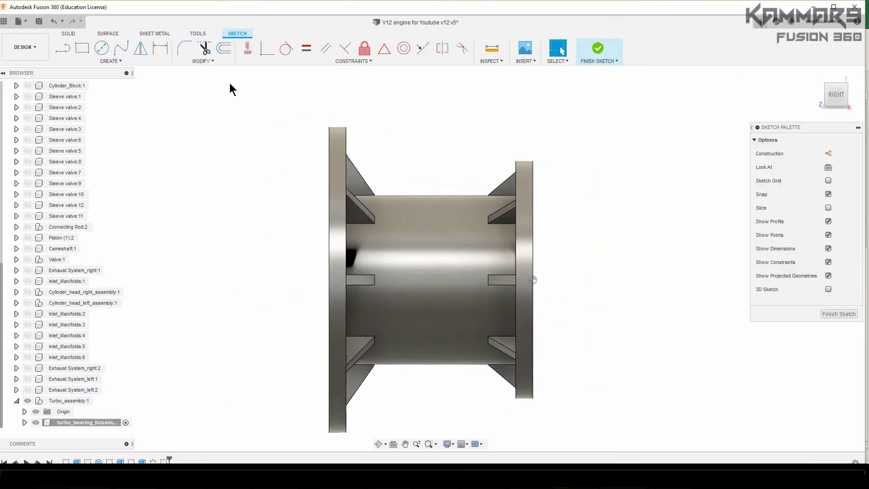
click(83, 51)
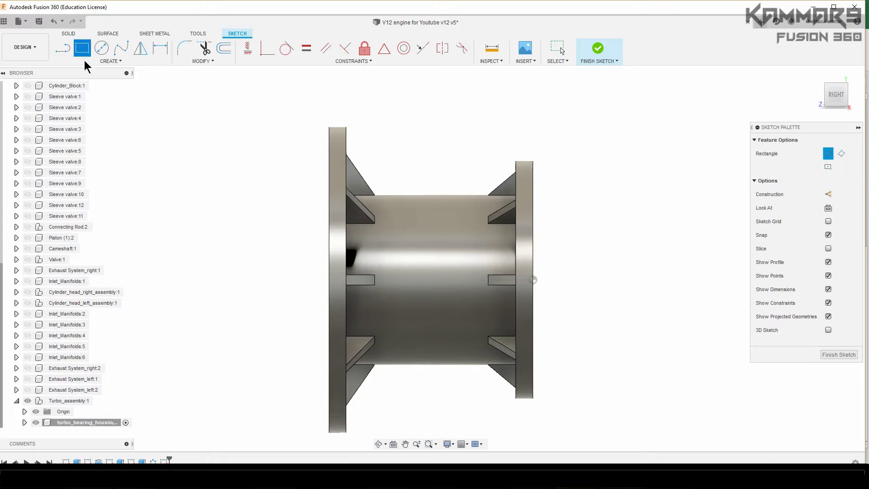
scroll(164, 201, down, 2)
scroll(343, 217, up, 4)
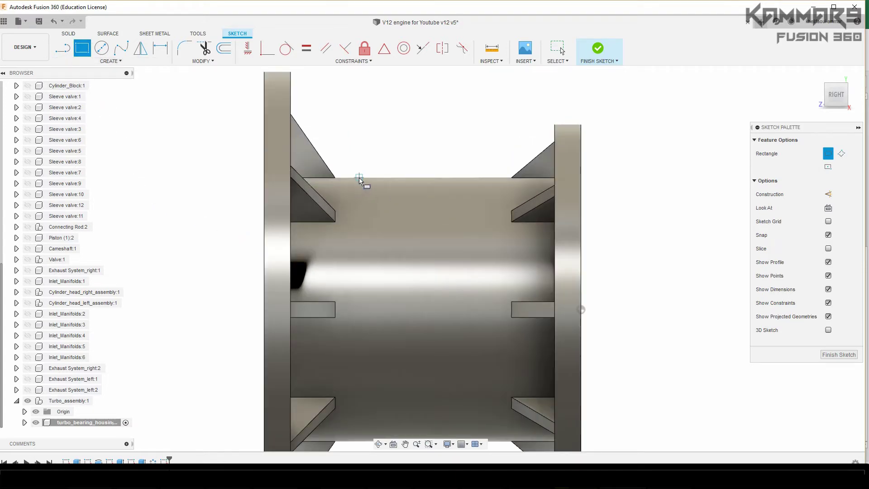
click(359, 177)
click(391, 230)
click(453, 177)
click(497, 231)
scroll(449, 119, down, 4)
scroll(377, 369, up, 3)
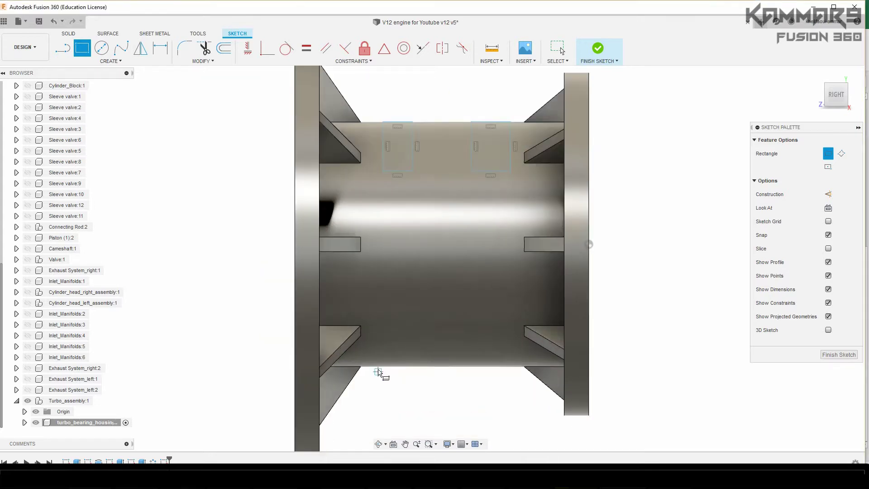
Step: Dimension the rectangle nearer the larger flange to 6 mm wide and 12 mm high
key(Escape)
right_click(834, 93)
click(798, 127)
scroll(594, 213, down, 2)
scroll(495, 114, up, 2)
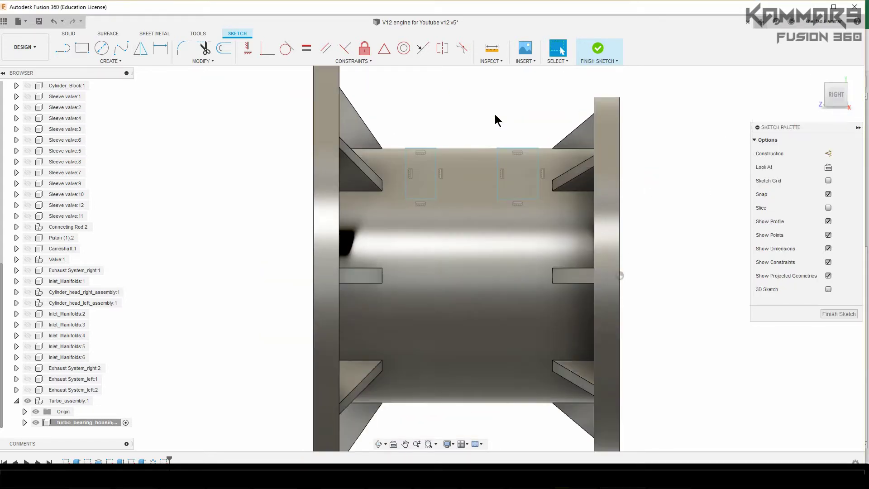
click(420, 149)
click(422, 112)
key(Return)
click(436, 168)
click(454, 171)
text(12)
key(Return)
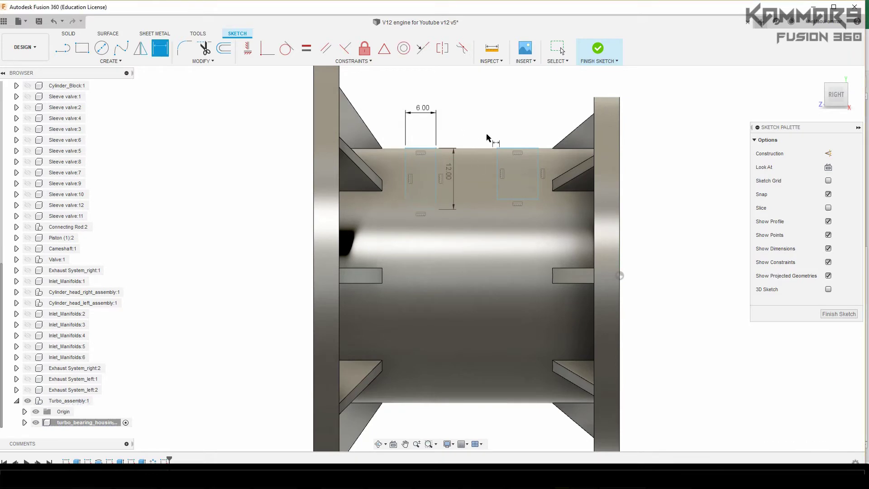
key(Escape)
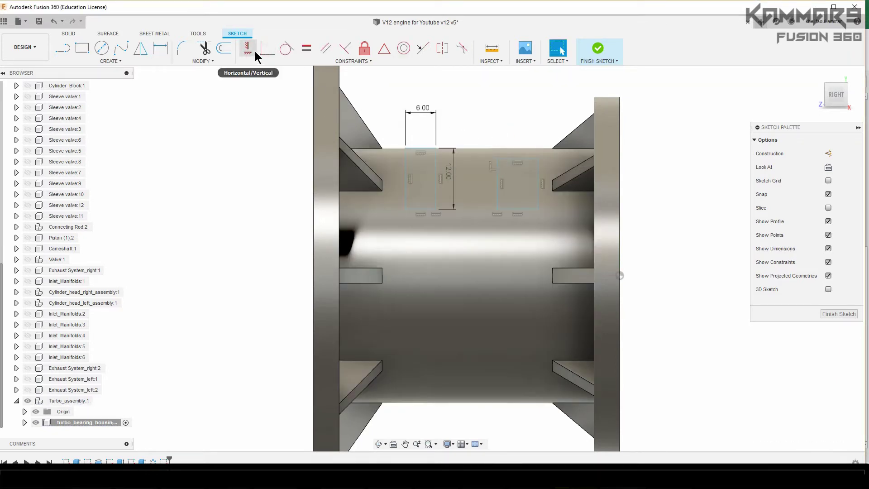
Step: Align the second rectangle horizontally with the first and make their sides equal
click(247, 48)
key(Escape)
click(436, 174)
click(503, 171)
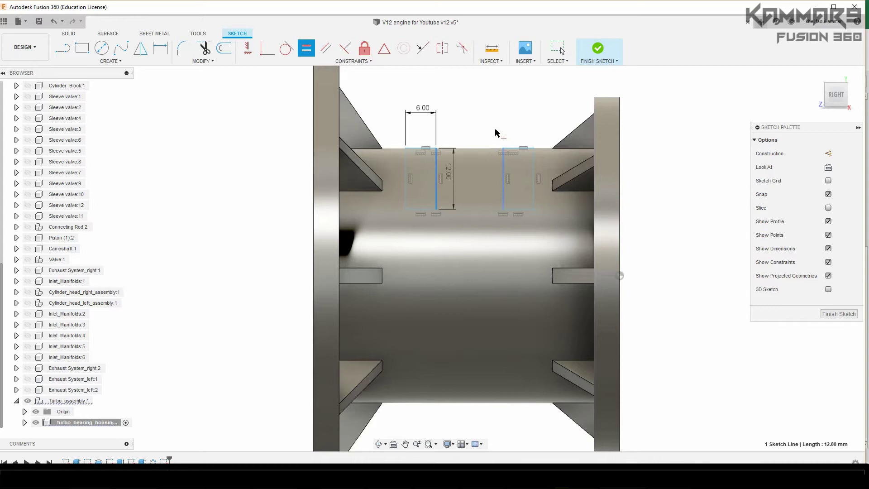
key(Escape)
Step: Dimension the first rectangle's outer side 15 mm from the outer face of the larger flange
middle_drag(408, 195, 432, 179)
scroll(195, 181, down, 2)
scroll(471, 127, up, 1)
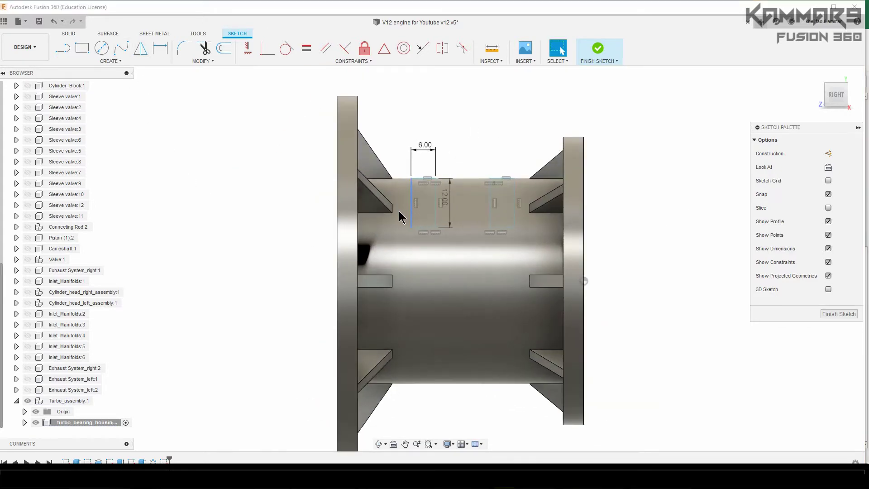
key(d)
click(410, 209)
click(338, 210)
click(439, 117)
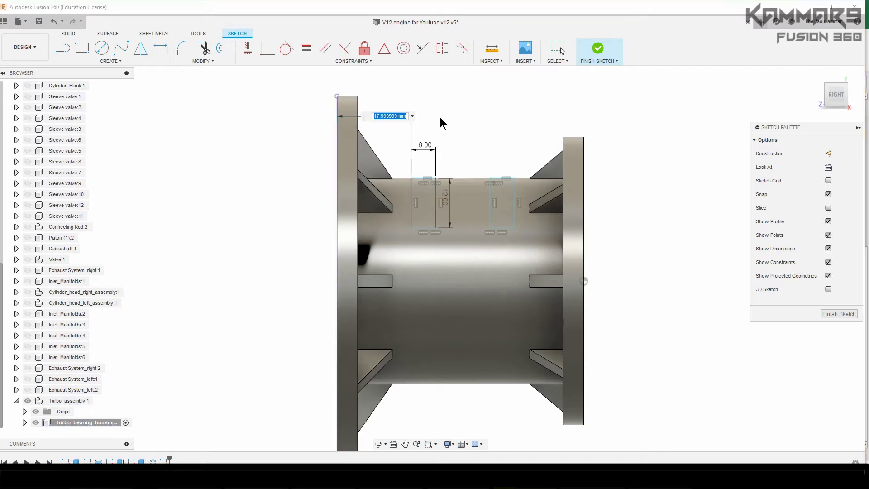
text(15)
key(Return)
Step: Dimension the second rectangle's outer side 15 mm from the outer face of the smaller flange
click(502, 210)
click(583, 213)
click(558, 115)
text(15)
key(Return)
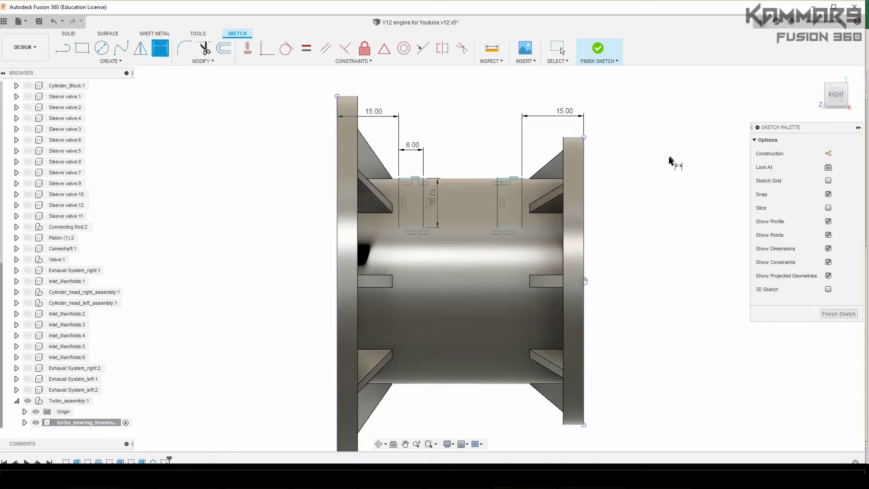
Step: Make the first rectangle's upper edge coincident with the lower corner of the larger flange's upper rib
drag(424, 178, 424, 191)
click(262, 47)
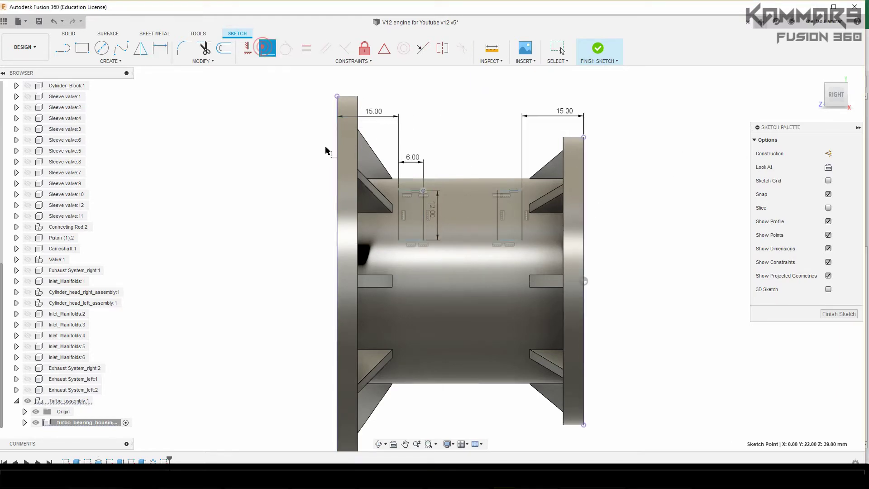
click(419, 191)
Step: Draw a horizontal line from the origin along the housing's central axis and convert it to construction
click(584, 281)
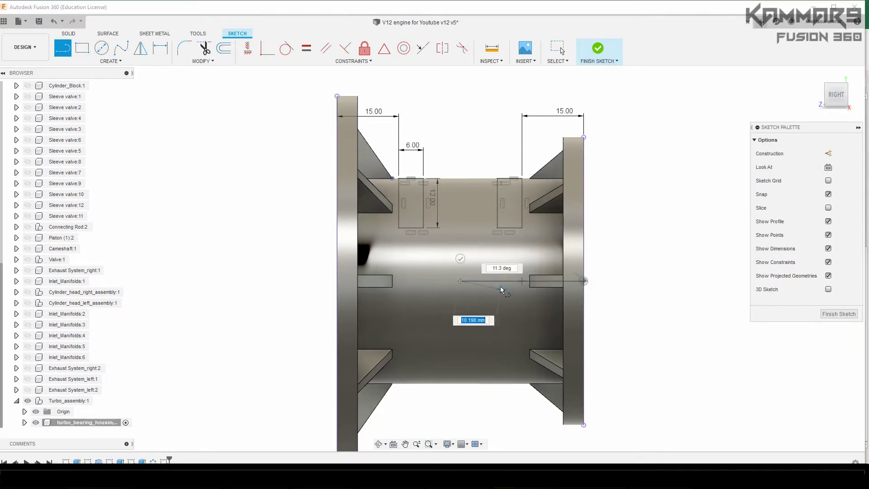
click(460, 281)
key(Escape)
click(507, 281)
click(828, 154)
click(637, 224)
Step: Mirror both rectangles across the horizontal construction line to the lower half of the cylinder
mouse_move(391, 161)
mouse_down()
mouse_move(427, 209)
mouse_move(527, 236)
mouse_up()
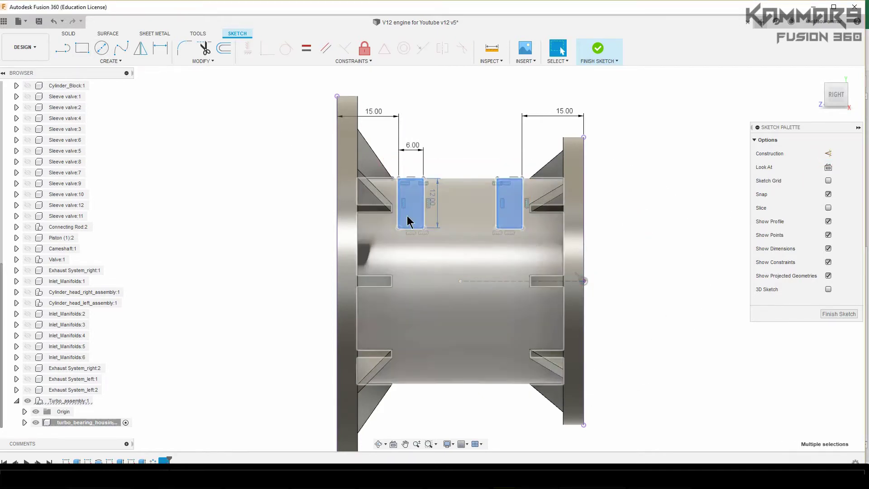
click(141, 47)
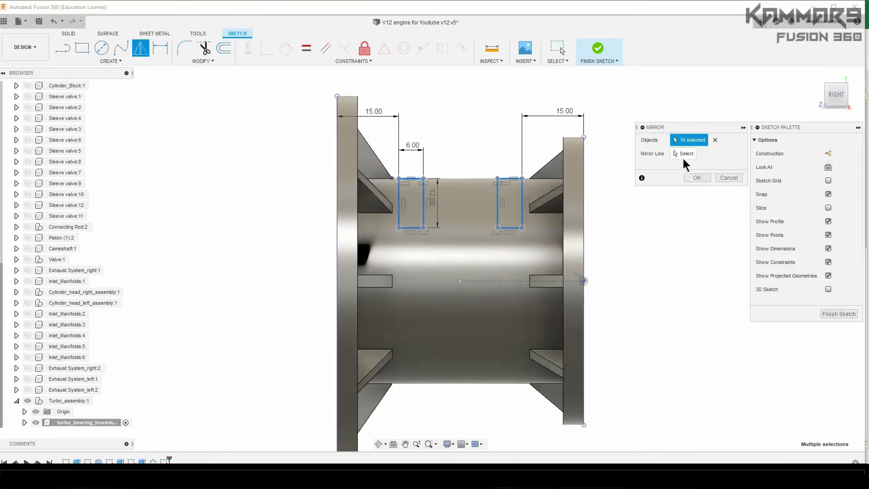
click(556, 281)
key(Return)
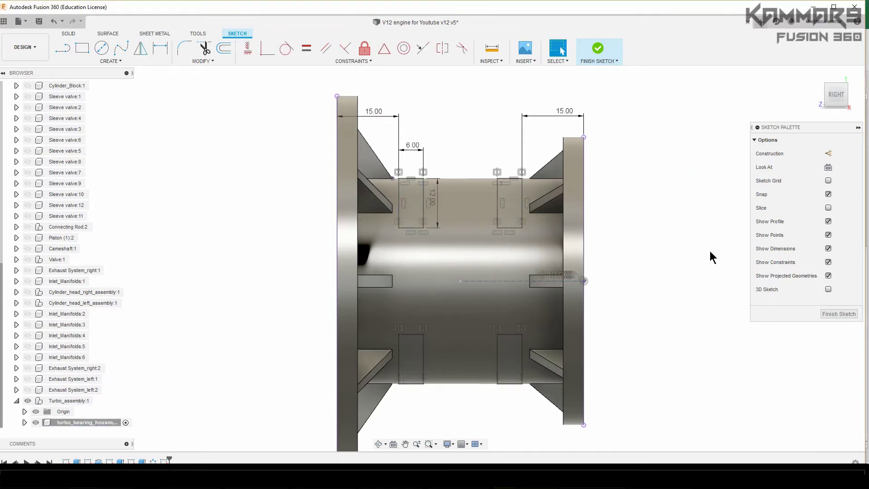
Step: Extrude all four rectangles symmetrically about 23.9 mm to each side as a cut, making slots in the housing's cylinder
key(q)
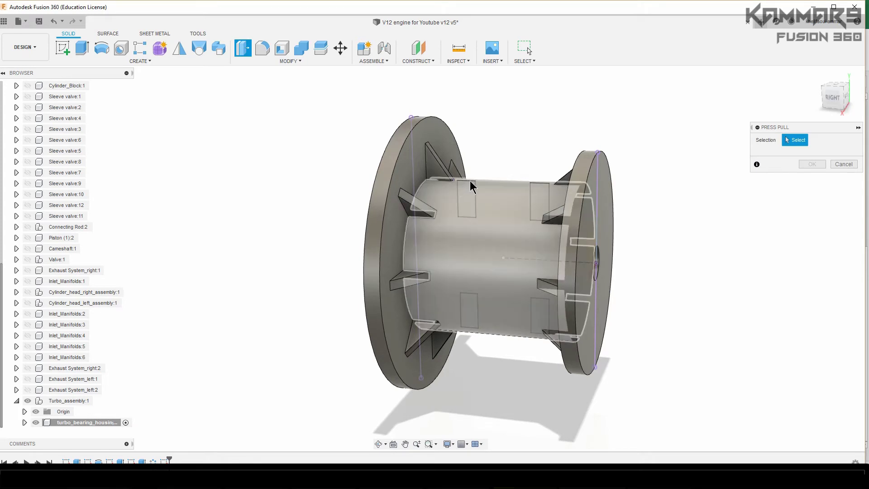
click(469, 192)
click(542, 194)
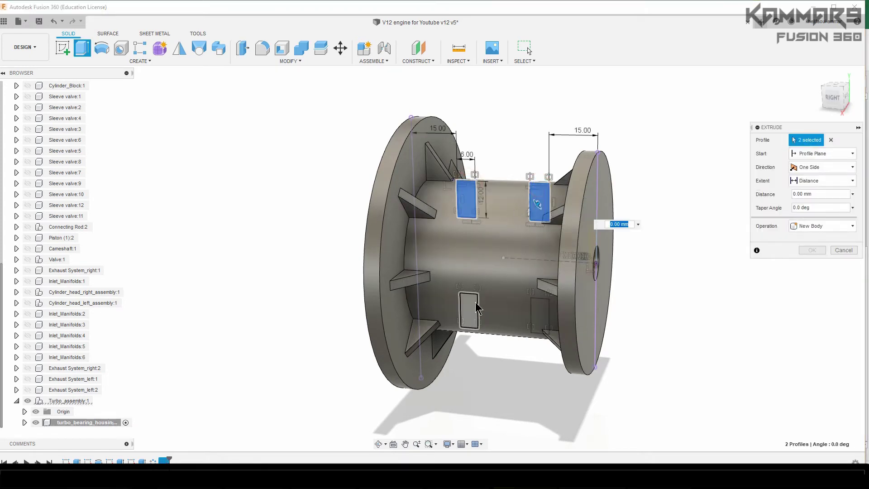
click(468, 312)
click(534, 312)
click(809, 170)
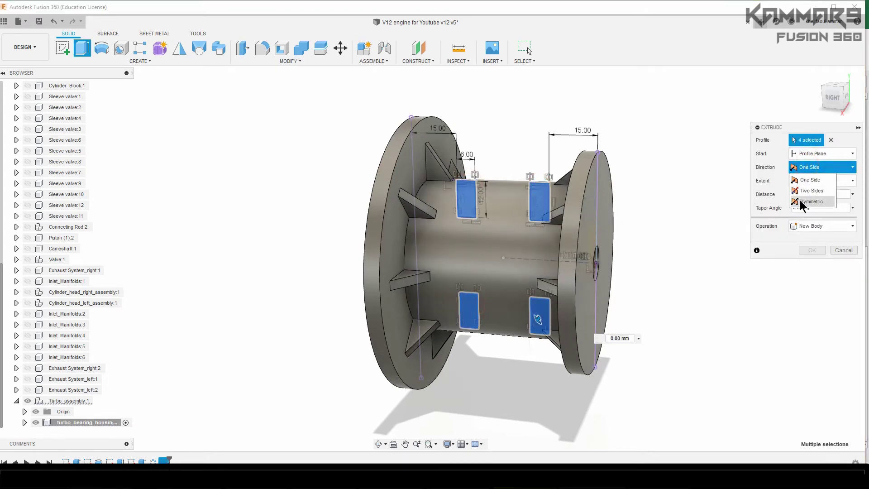
click(800, 202)
shift+middle_drag(493, 176, 487, 191)
drag(537, 318, 513, 353)
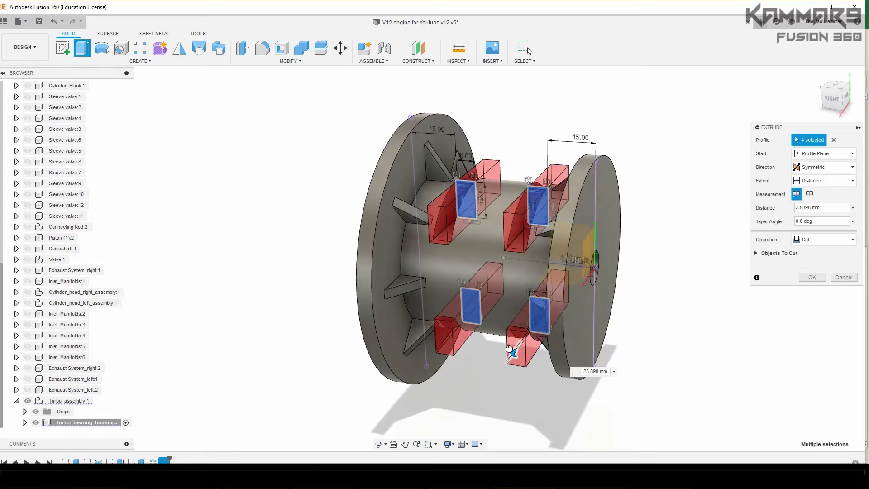
key(Return)
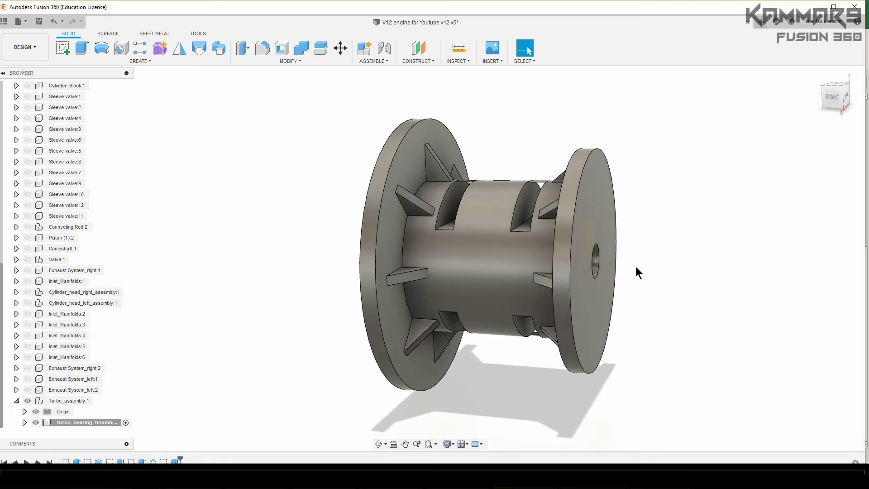
Step: Inspect the cut slots up close and open their profile sketch for editing
scroll(636, 266, down, 1)
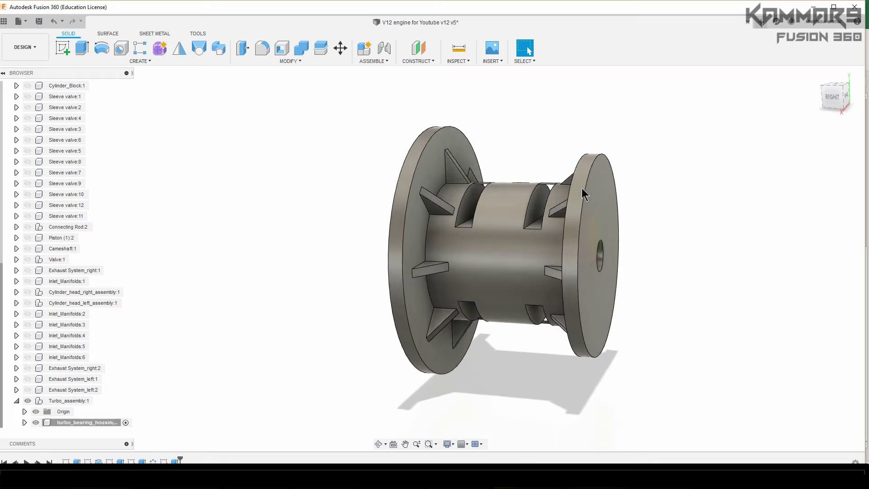
scroll(581, 192, up, 2)
click(526, 127)
scroll(532, 202, up, 5)
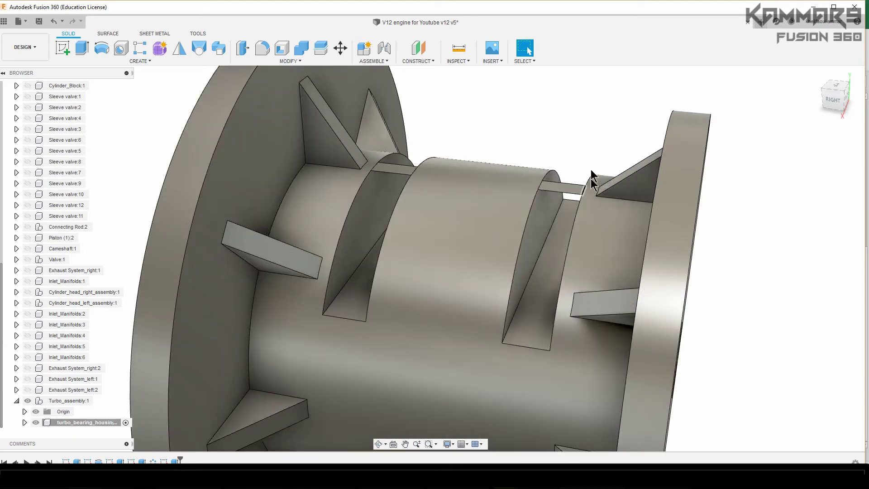
click(173, 461)
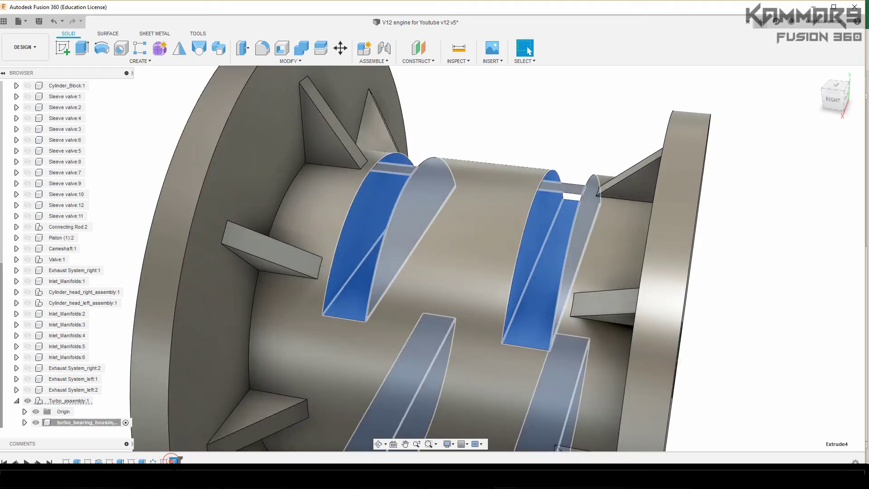
right_click(174, 461)
click(202, 380)
Step: Delete the projected point at the rib's corner that anchors the rectangles' upper edge
scroll(394, 159, up, 8)
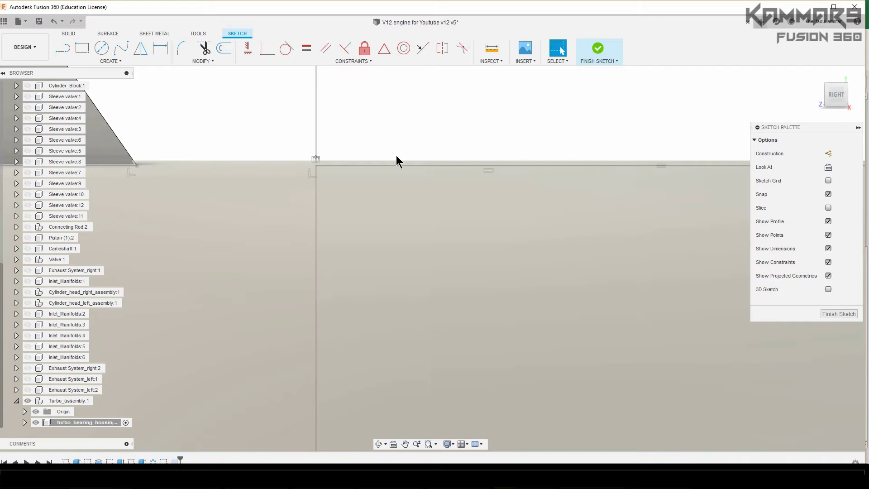
scroll(396, 159, down, 2)
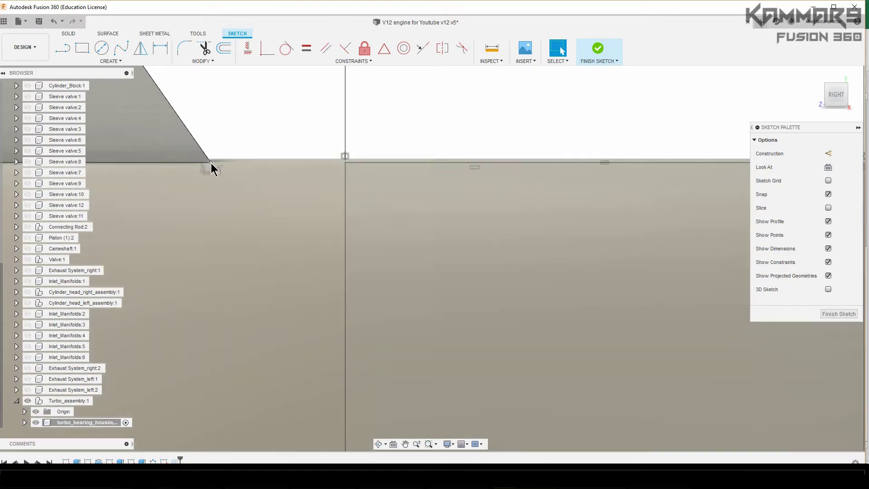
click(211, 162)
key(Delete)
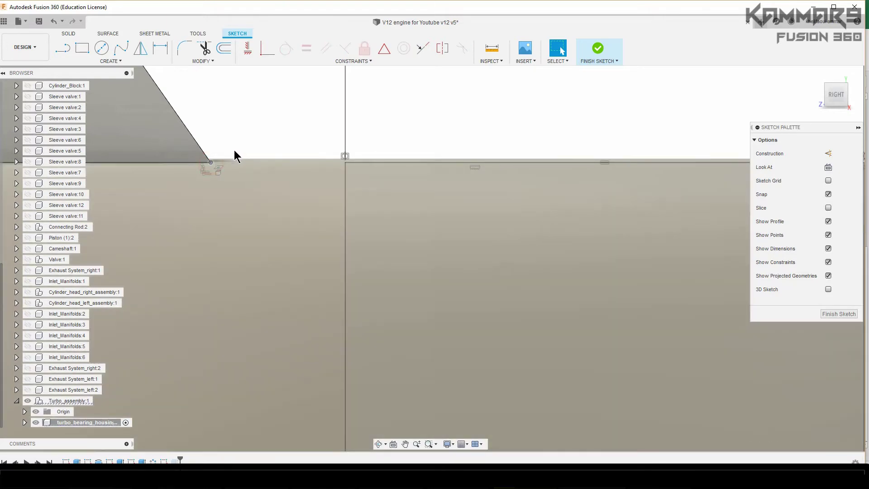
scroll(339, 142, down, 3)
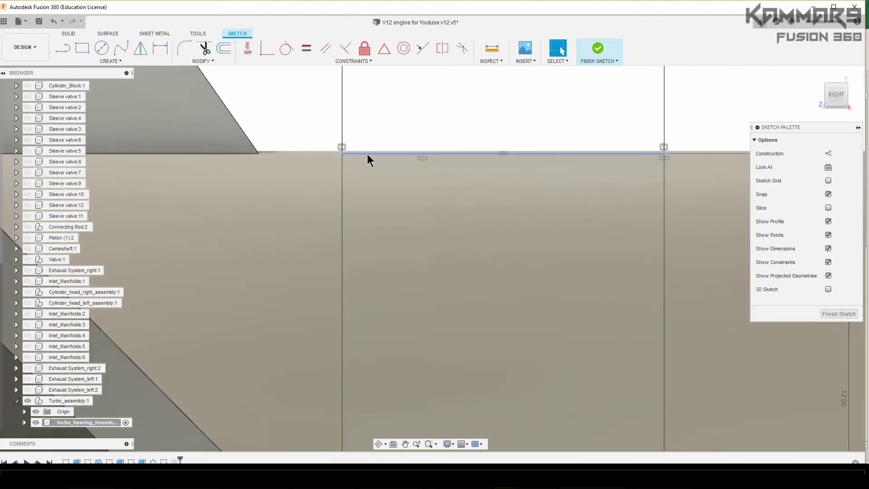
Step: Move the first rectangle's upper edge slightly above the cylinder's surface
drag(368, 155, 370, 142)
scroll(345, 138, down, 2)
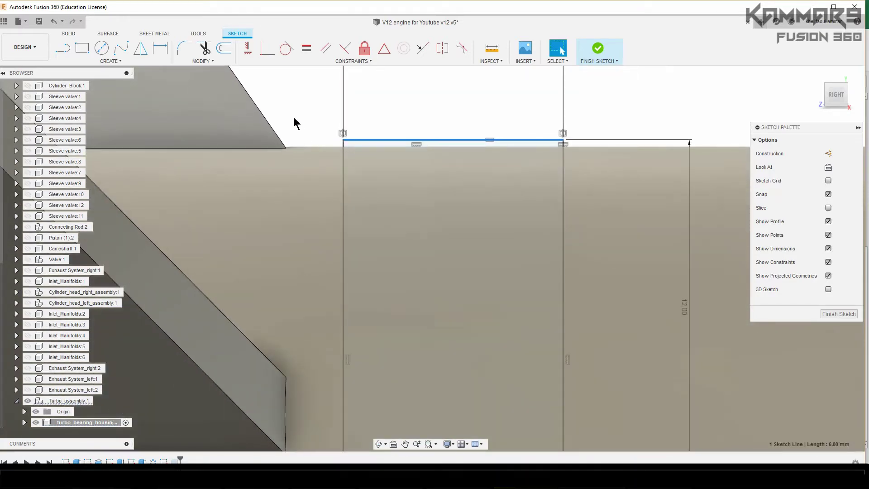
click(293, 117)
scroll(318, 113, down, 5)
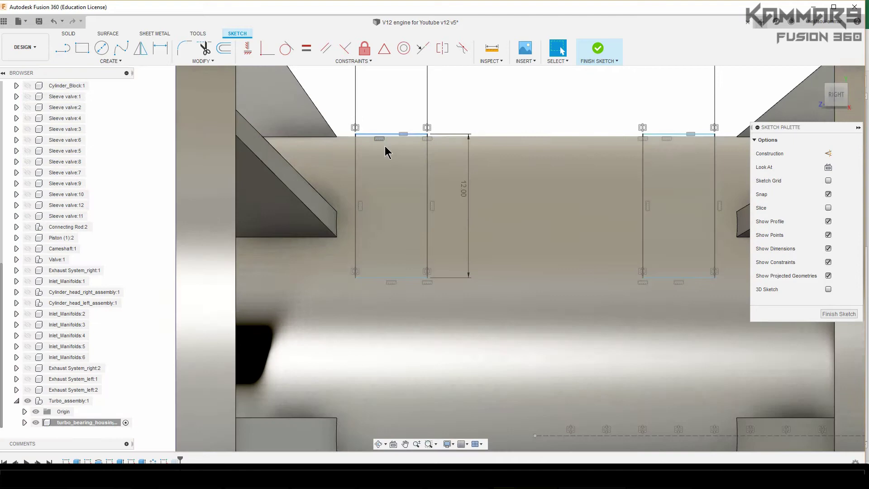
Step: Slice the model at the sketch plane and examine the first rectangle's upper edge against the cylinder's surface
scroll(421, 129, up, 3)
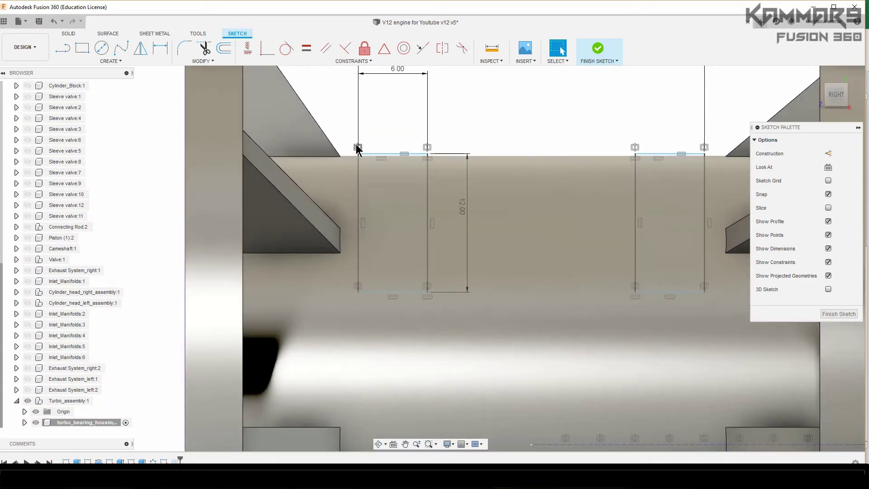
scroll(357, 149, up, 3)
scroll(398, 190, down, 4)
scroll(416, 249, up, 2)
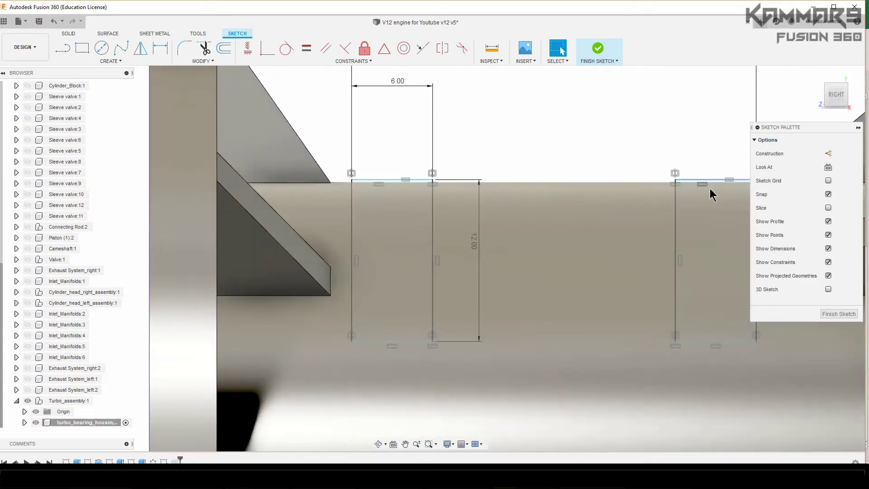
click(828, 208)
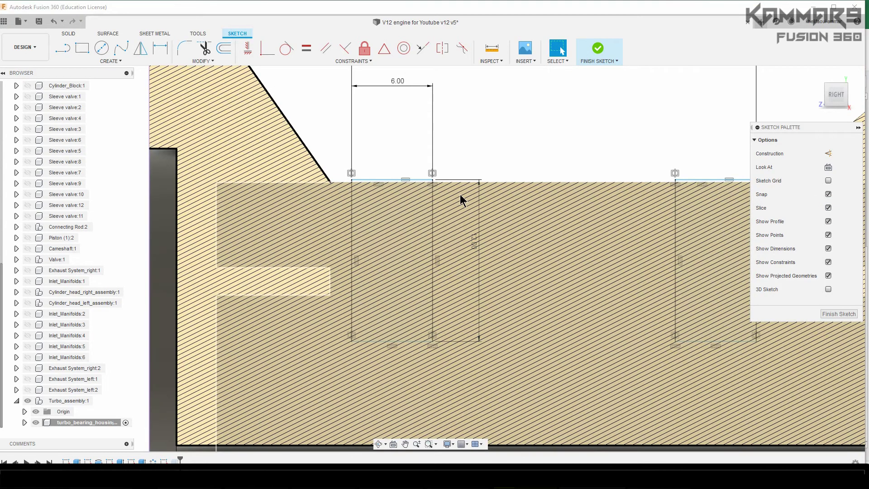
scroll(399, 168, up, 3)
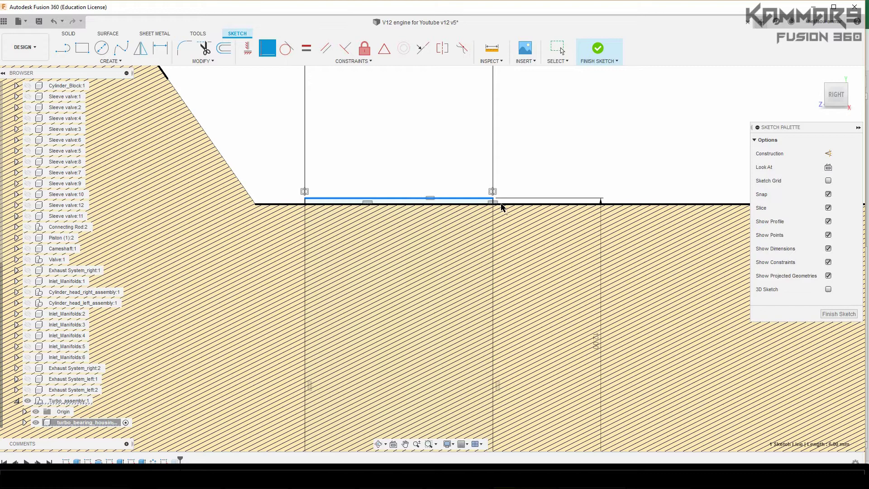
scroll(318, 178, down, 5)
scroll(466, 216, up, 4)
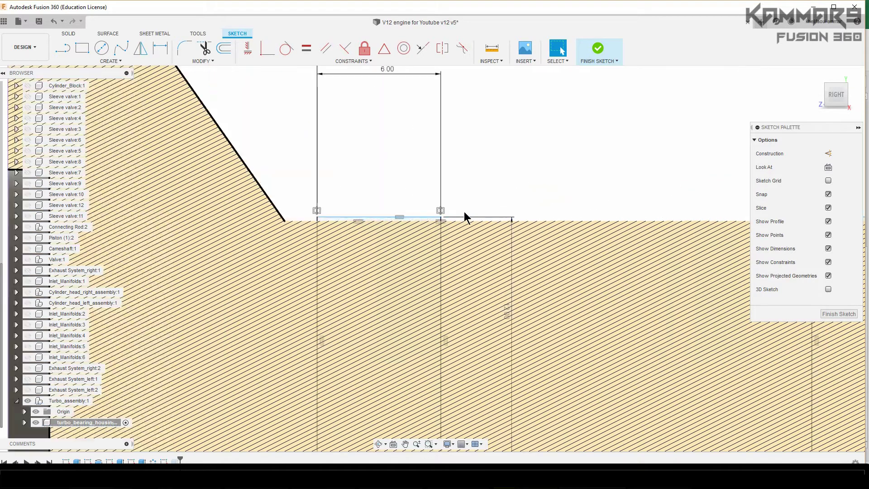
Step: Project the cylinder's upper surface edge into the slot sketch
key(p)
click(615, 223)
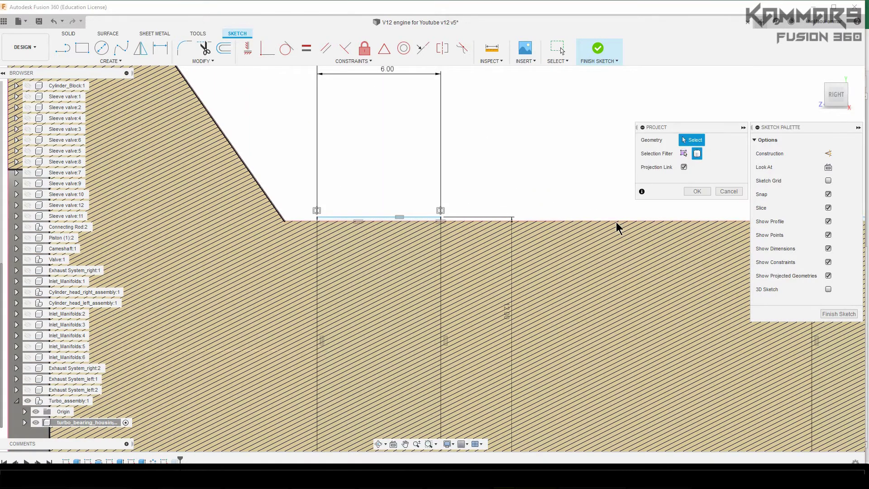
click(697, 191)
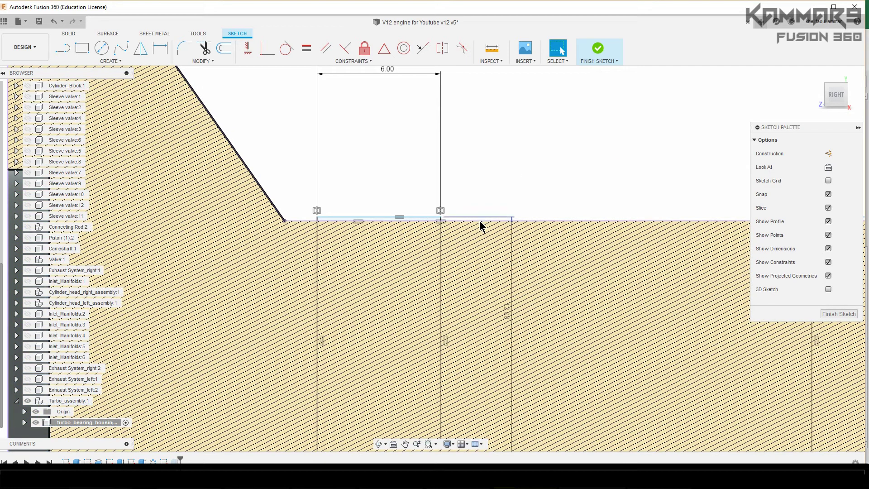
Step: Turn off the slice view and make the first rectangle's upper edge coincident with the projected cylinder edge
click(354, 213)
scroll(481, 205, down, 3)
scroll(737, 216, up, 6)
middle_drag(737, 216, 541, 175)
scroll(541, 175, up, 5)
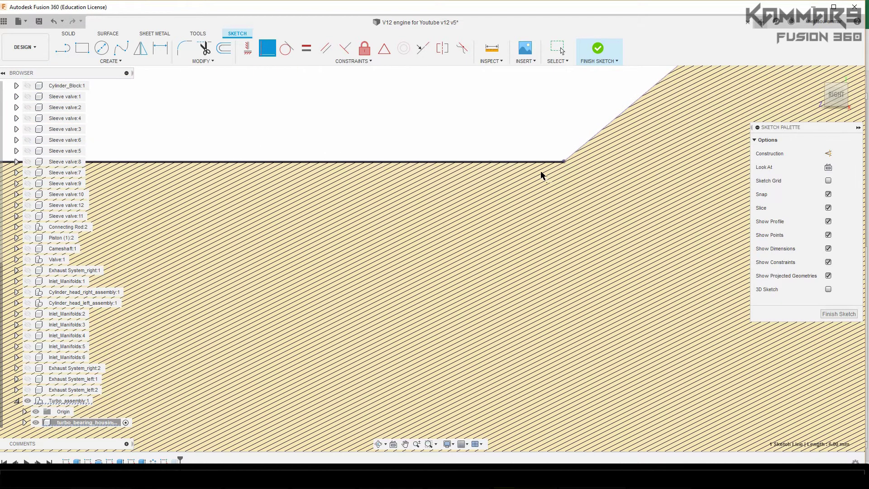
scroll(647, 220, down, 6)
click(827, 208)
scroll(619, 157, down, 5)
scroll(107, 155, up, 5)
middle_drag(243, 160, 376, 130)
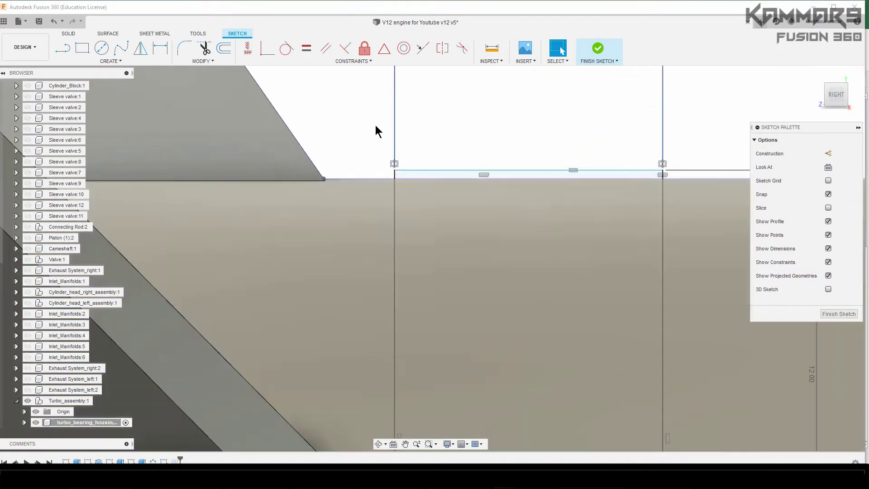
scroll(360, 149, up, 5)
click(265, 52)
click(479, 217)
click(463, 244)
Step: Check the opposite rectangle's lower edge against the cylinder's surface and finish the slot sketch
scroll(462, 246, down, 6)
scroll(731, 237, down, 2)
scroll(568, 366, up, 4)
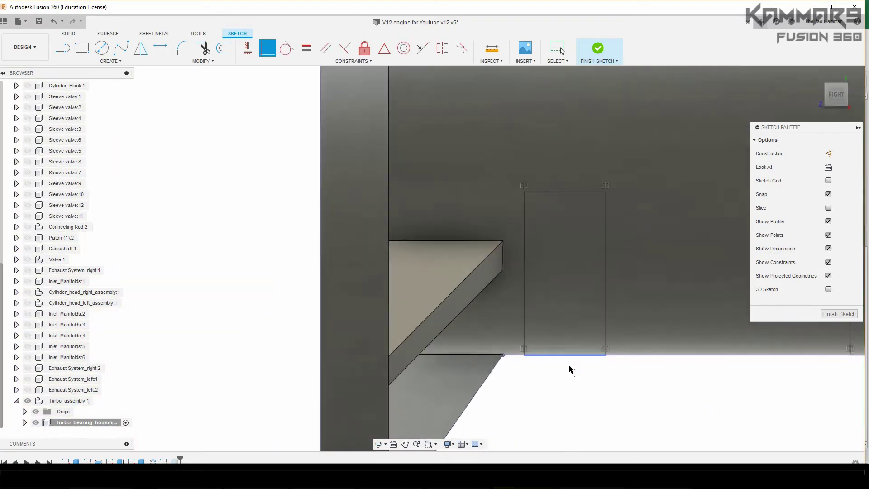
scroll(486, 346, up, 3)
scroll(482, 339, down, 4)
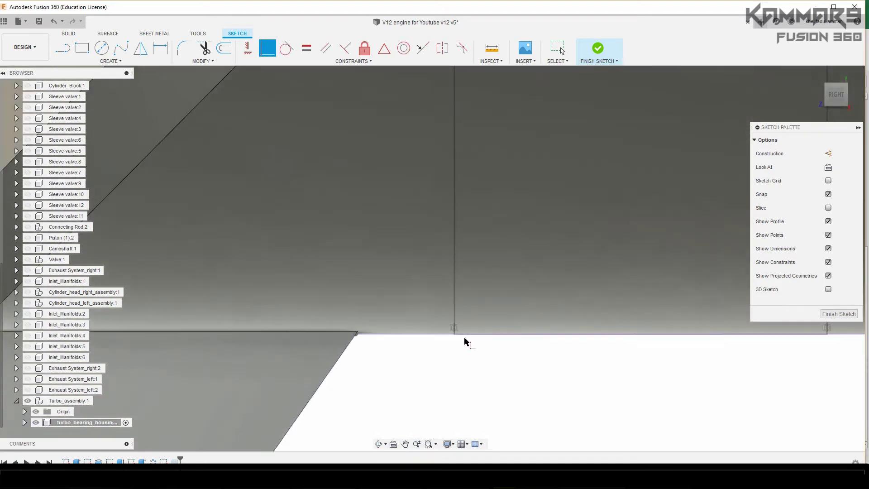
click(838, 313)
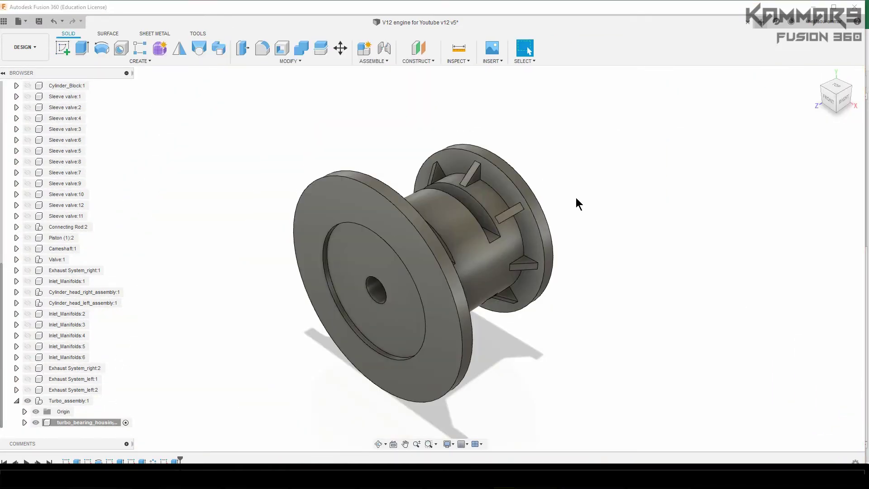
Step: Start a sketch on the flat side wall of the slot near the smaller flange and slice the model at the sketch plane
scroll(576, 198, down, 3)
shift+middle_drag(604, 222, 516, 222)
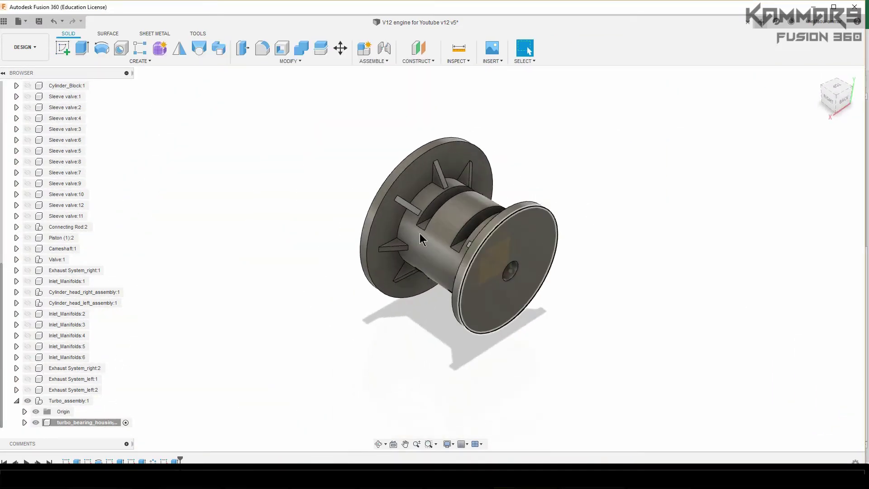
scroll(441, 251, up, 5)
click(559, 222)
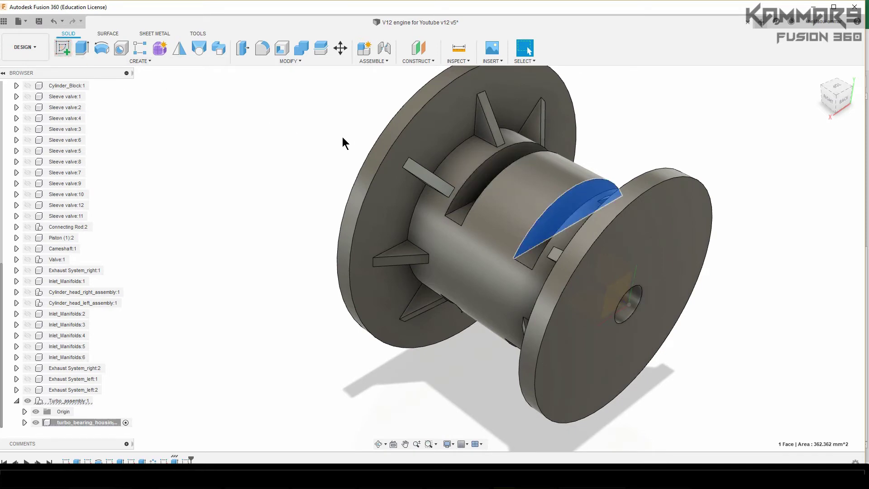
scroll(419, 254, up, 2)
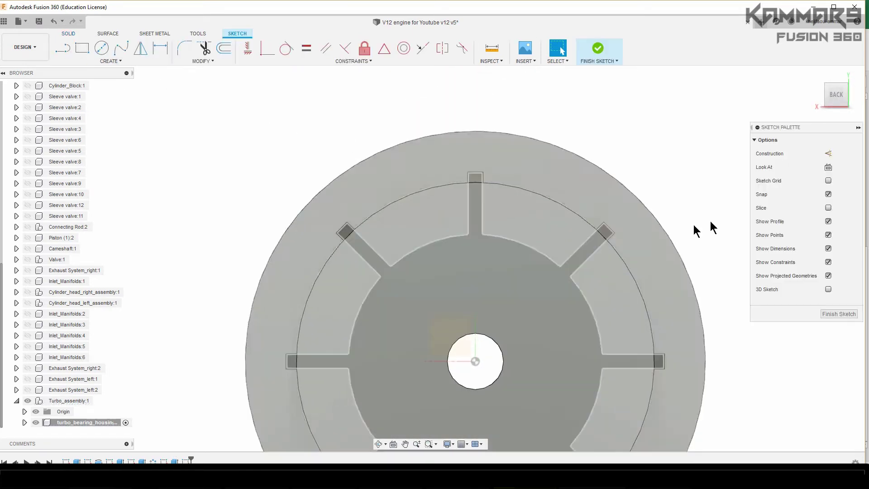
click(828, 208)
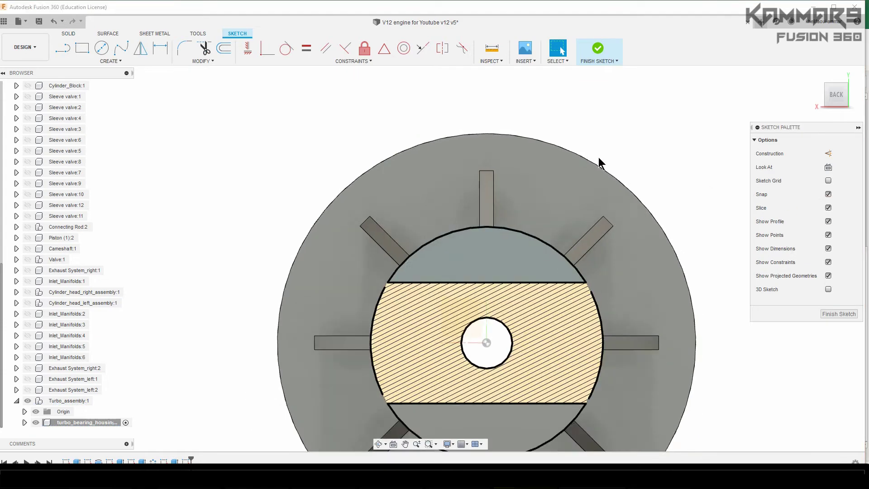
scroll(606, 226, up, 3)
scroll(499, 222, up, 2)
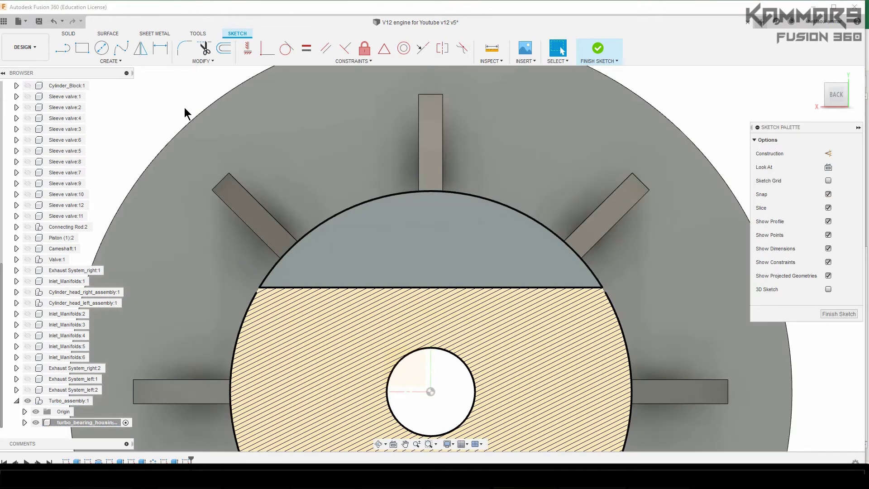
scroll(489, 242, down, 2)
scroll(466, 158, up, 1)
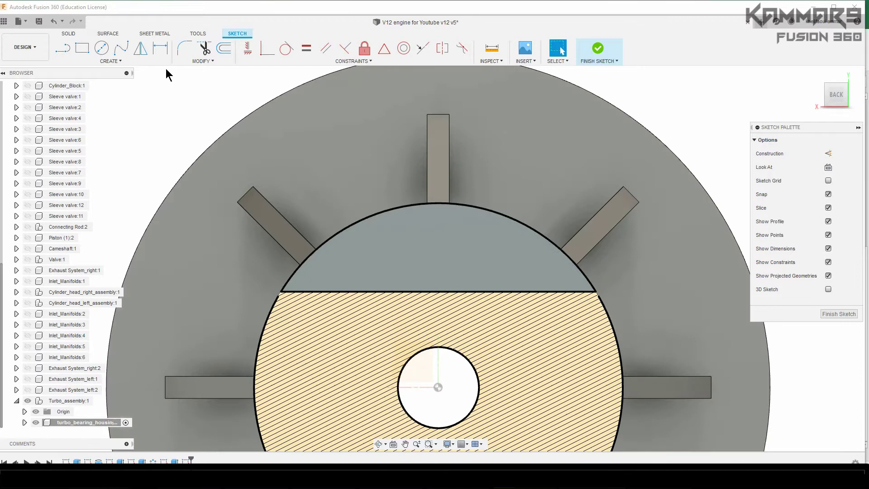
Step: Draw a rectangle 22 mm wide and 8 mm high standing on the upper slot's floor
click(82, 47)
click(381, 292)
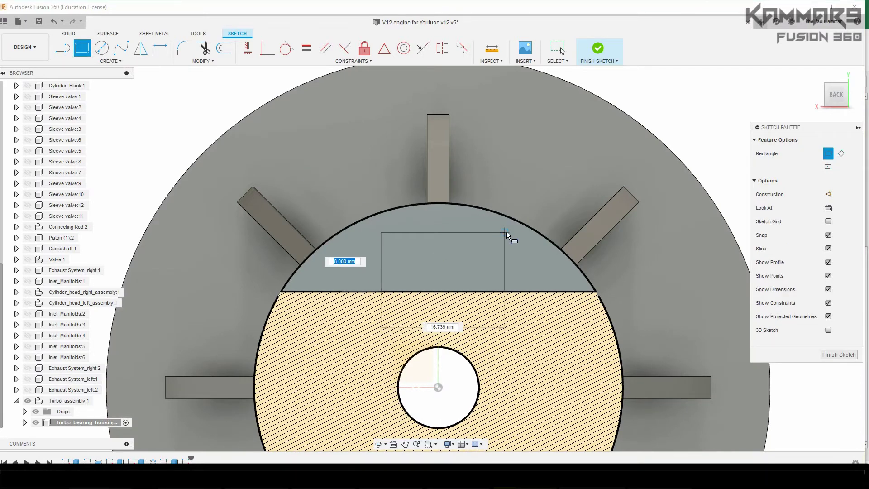
text(22)
key(Tab)
text(8)
key(Return)
key(Escape)
Step: Dimension the rectangle's left side 11 mm horizontally from the bore's centre
scroll(485, 281, down, 1)
key(d)
click(392, 267)
click(444, 371)
click(431, 391)
text(11)
key(Return)
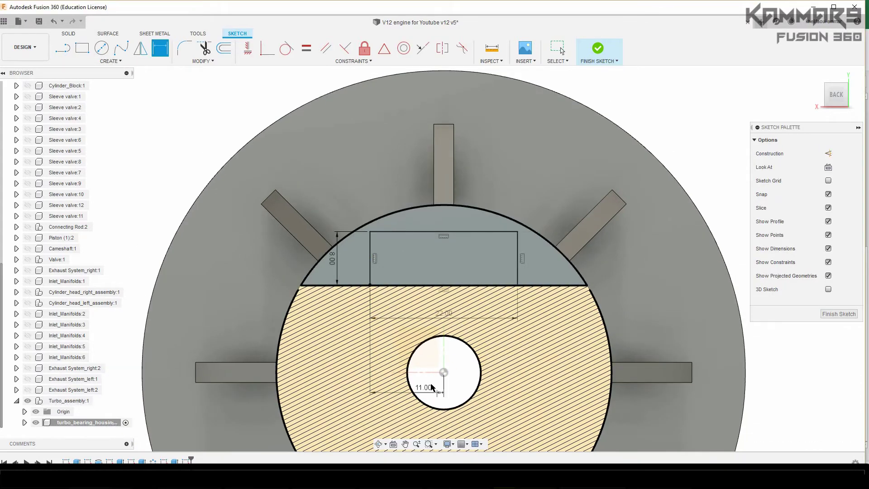
key(Escape)
Step: Draw a horizontal construction line from the bore's centre
scroll(473, 249, up, 1)
scroll(458, 227, down, 3)
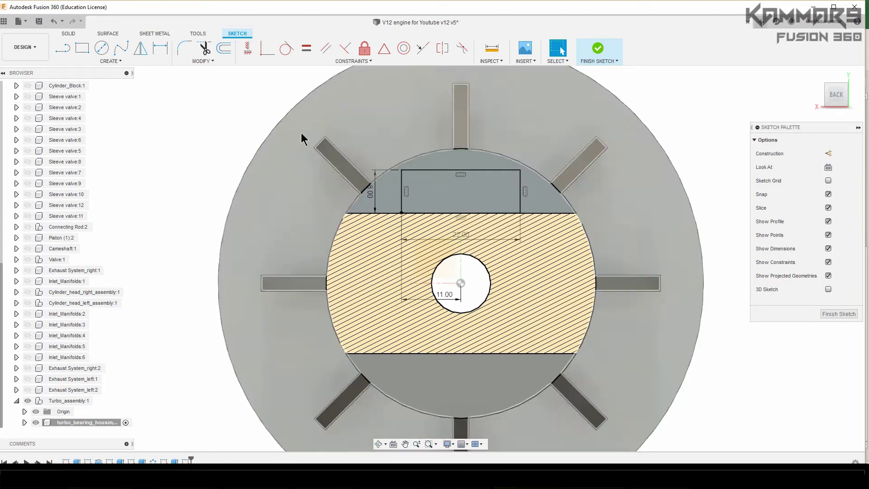
key(l)
scroll(462, 284, up, 1)
key(Escape)
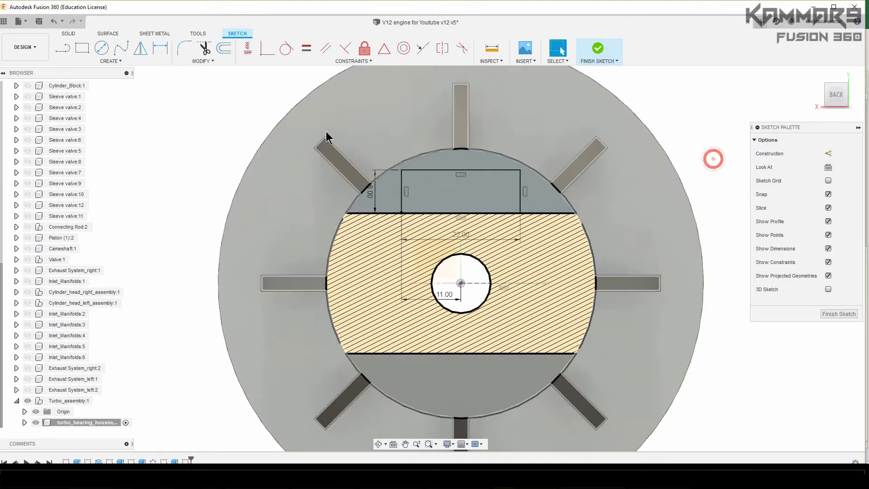
Step: Mirror the 22 by 8 mm rectangle about the horizontal construction line into the lower slot
drag(386, 156, 530, 232)
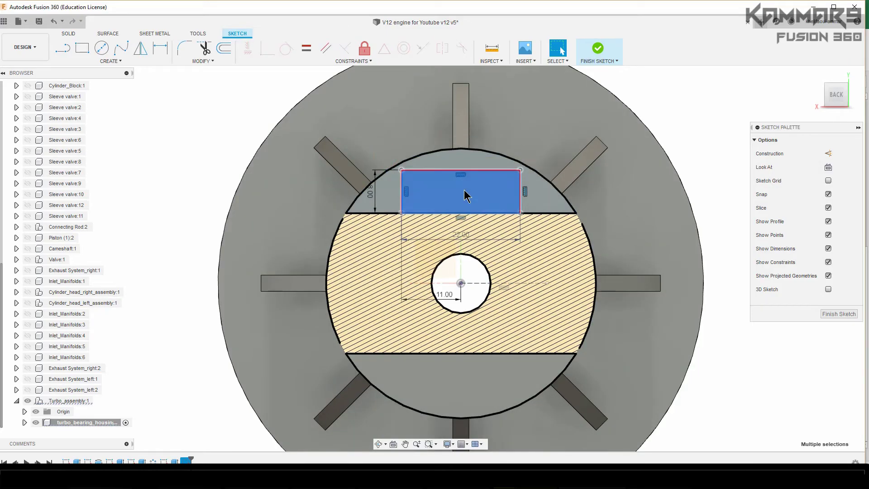
click(141, 49)
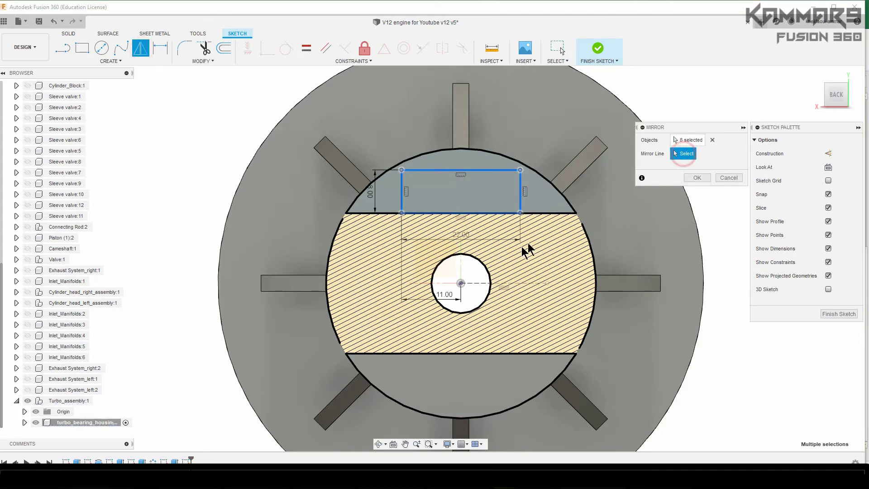
click(476, 285)
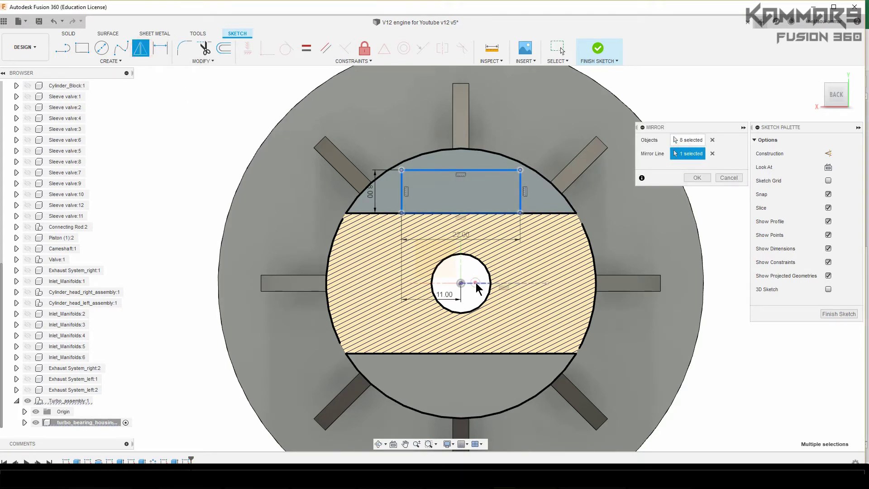
click(697, 178)
scroll(702, 221, down, 3)
shift+middle_drag(390, 192, 414, 211)
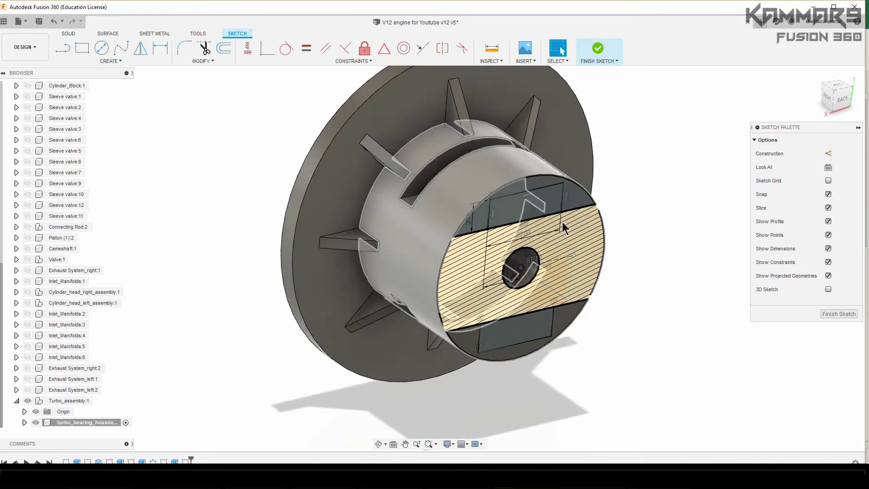
key(q)
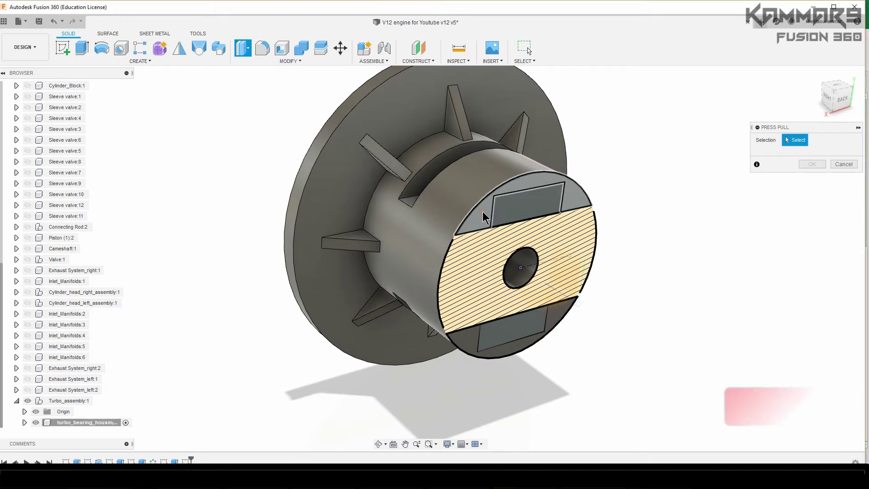
click(483, 217)
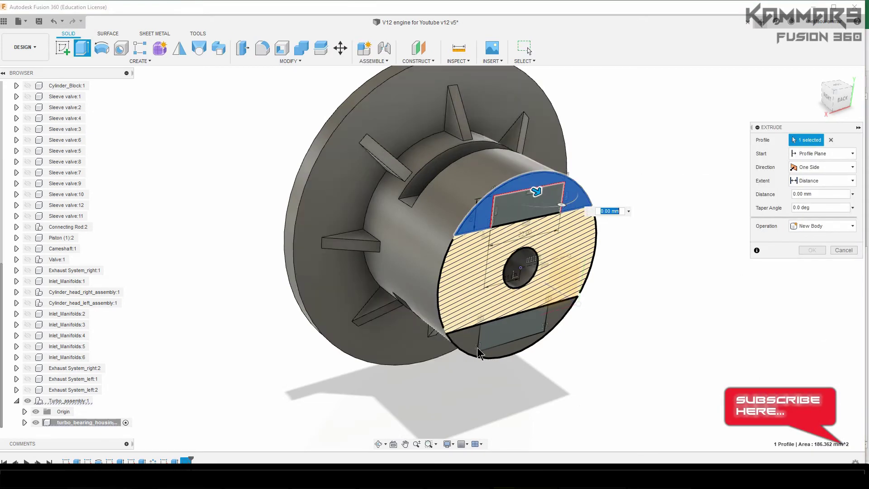
shift+middle_drag(470, 348, 485, 289)
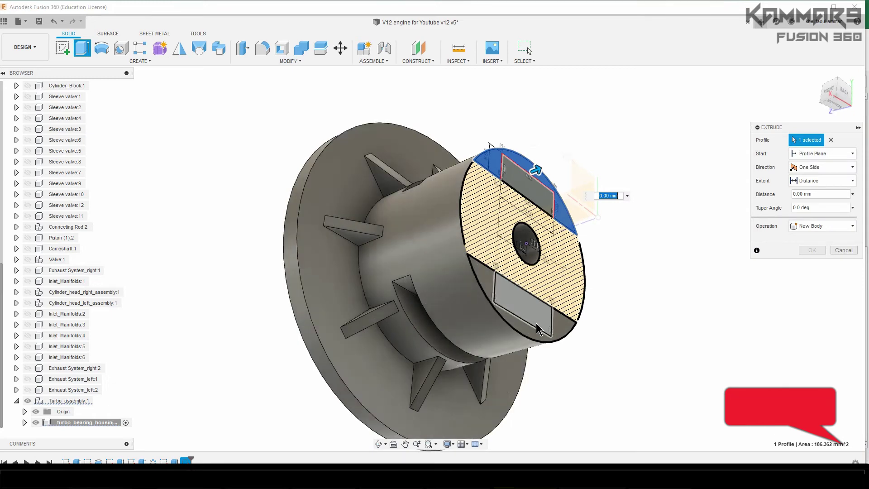
shift+middle_drag(537, 342, 486, 366)
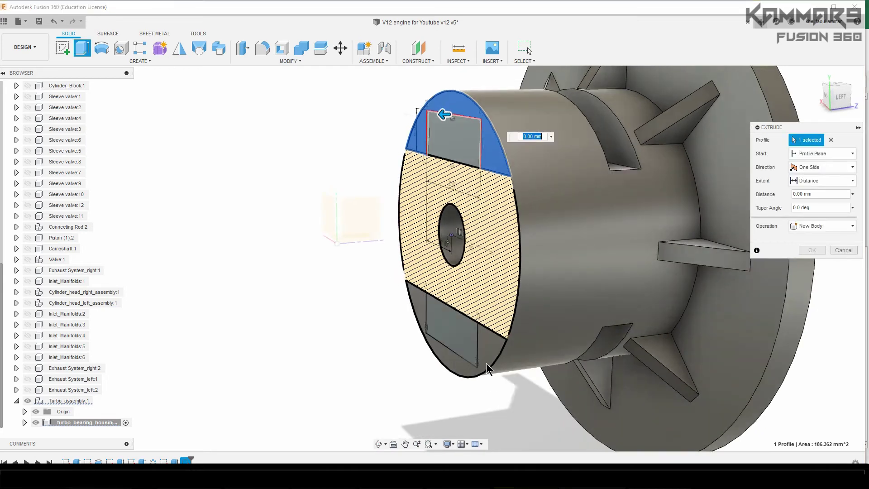
click(843, 250)
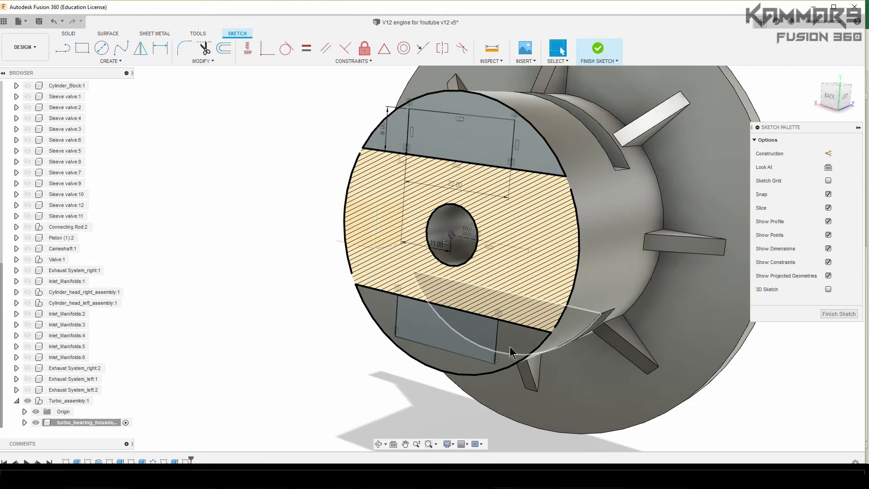
key(p)
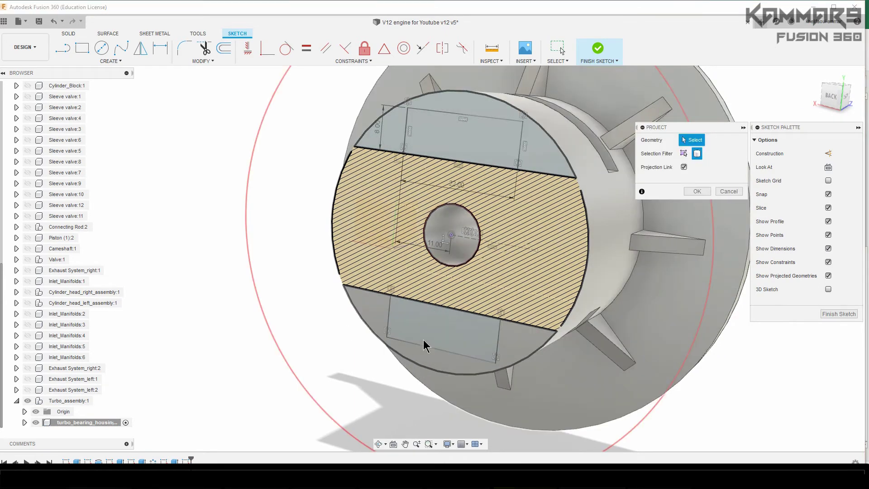
click(726, 190)
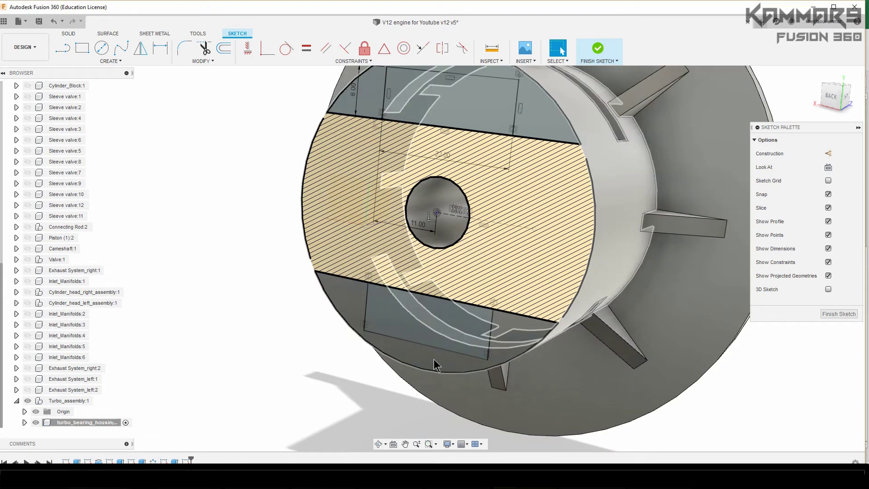
click(433, 360)
Step: Draw a larger rectangle from the lower slot's floor line that extends past the cylinder's outline on both sides and below
click(832, 97)
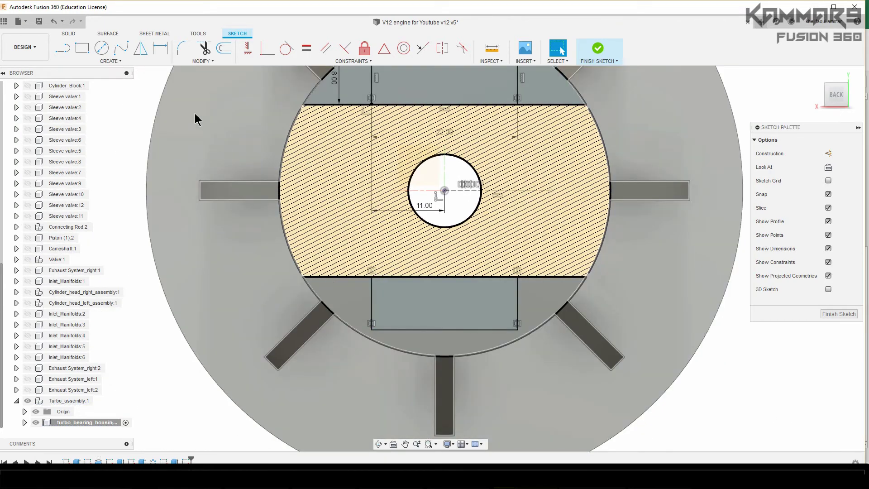
click(82, 48)
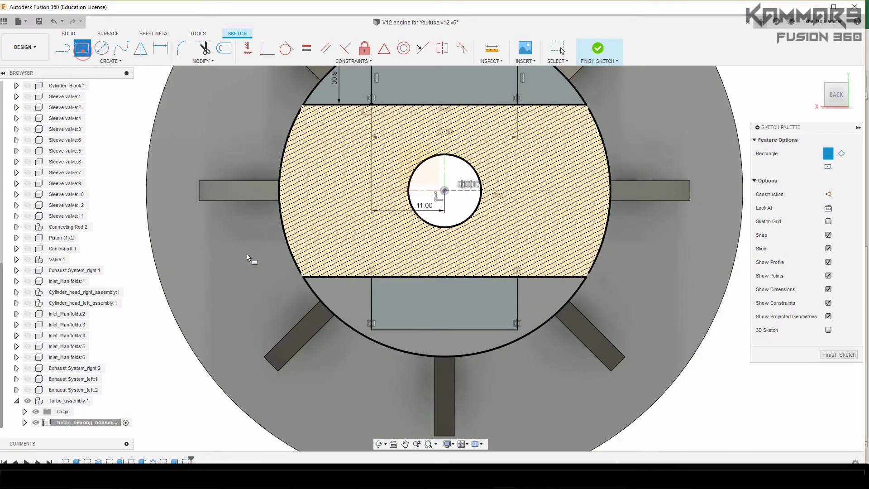
click(285, 277)
click(610, 369)
key(Escape)
scroll(514, 397, down, 2)
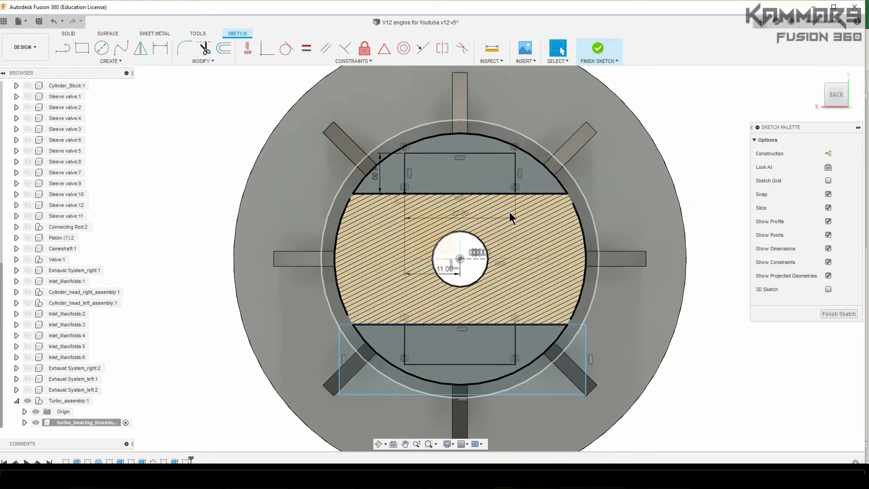
Step: Draw a matching larger rectangle from the upper slot's floor line, extending past the cylinder's outline on both sides and above
key(r)
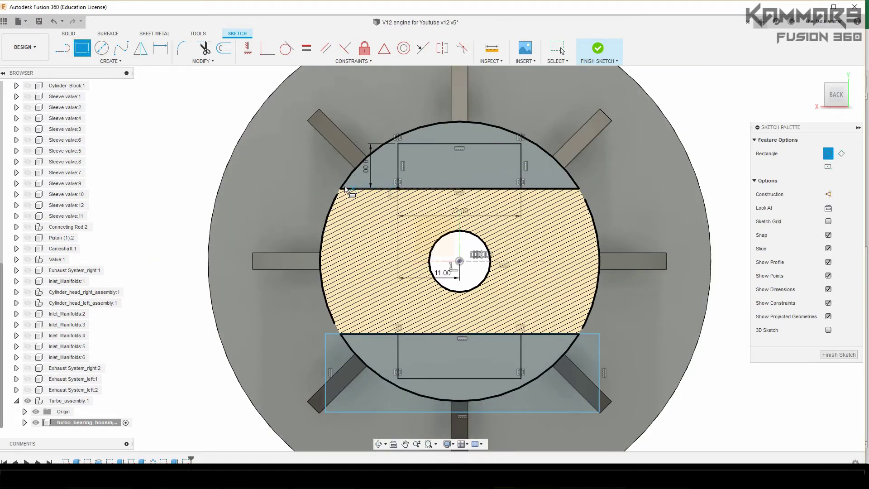
click(318, 188)
click(593, 95)
key(Escape)
scroll(520, 183, down, 3)
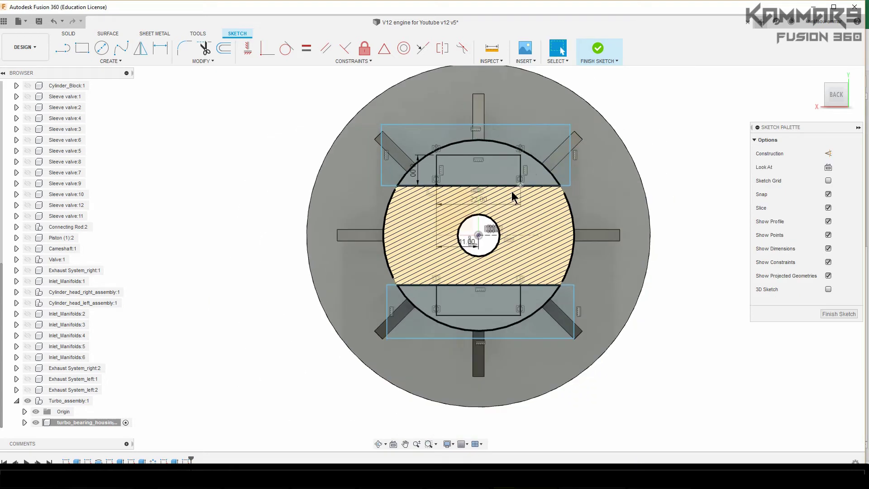
shift+middle_drag(513, 191, 551, 168)
click(547, 160)
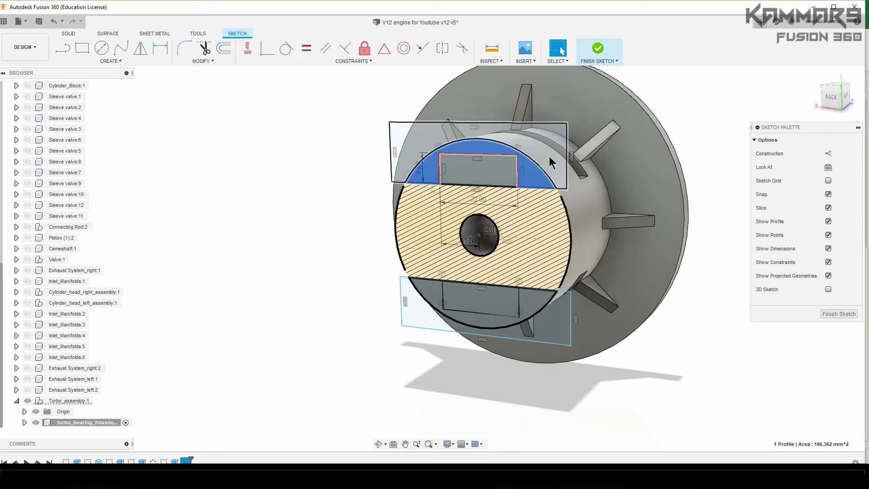
shift+click(549, 156)
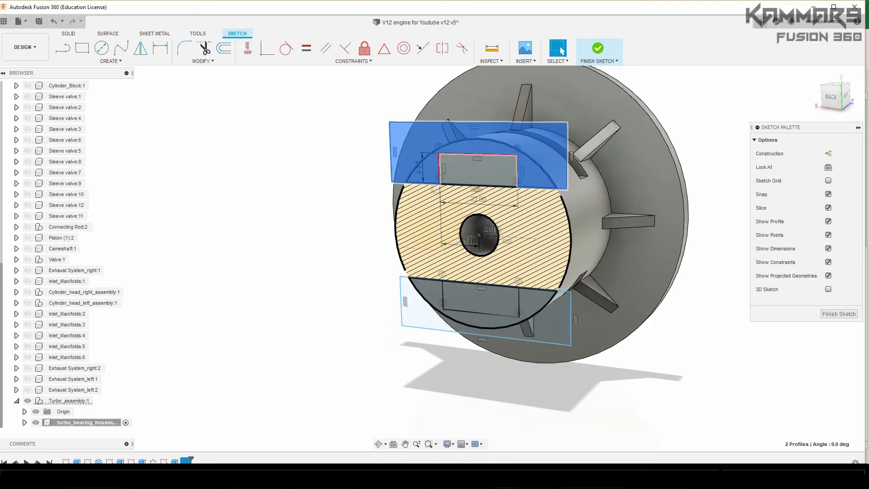
click(661, 369)
Step: Extrude the slot profiles surrounding both 22 by 8 mm rectangles as a cut with a distance of 20 mm
key(q)
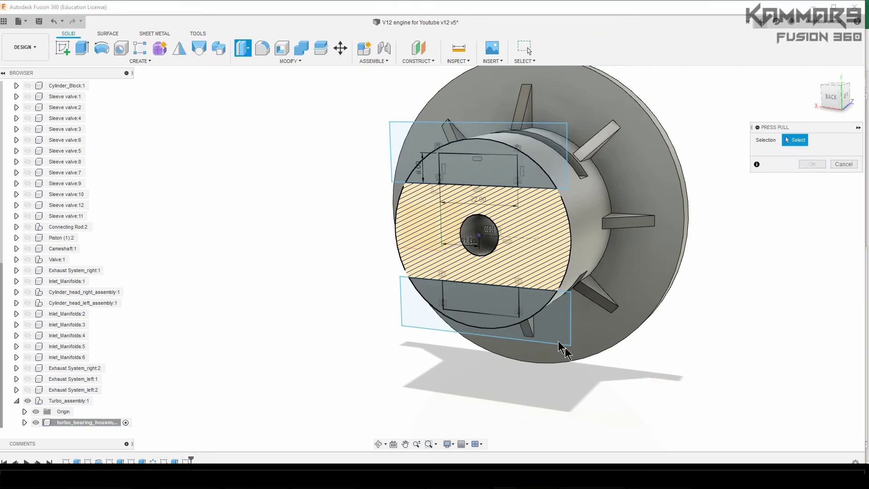
click(547, 328)
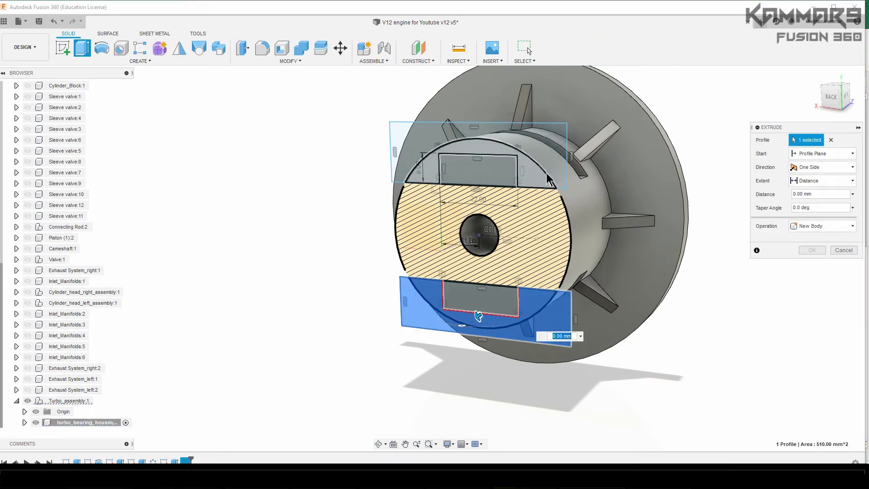
click(540, 174)
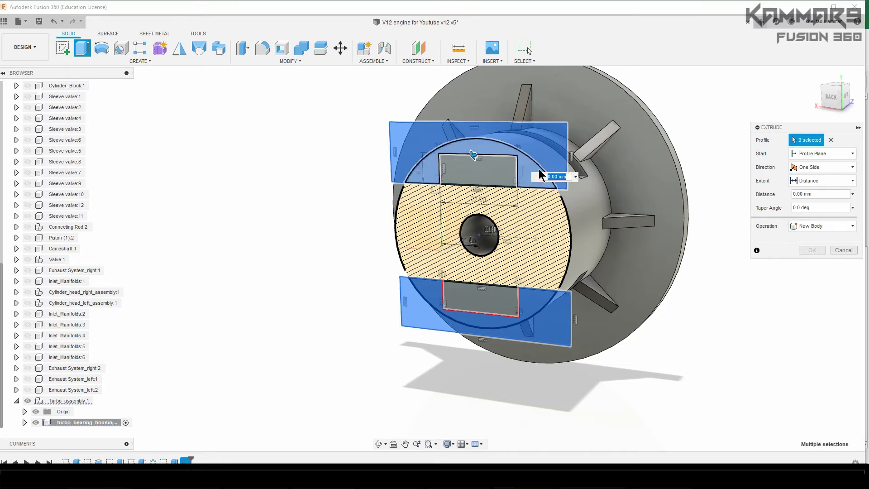
click(502, 174)
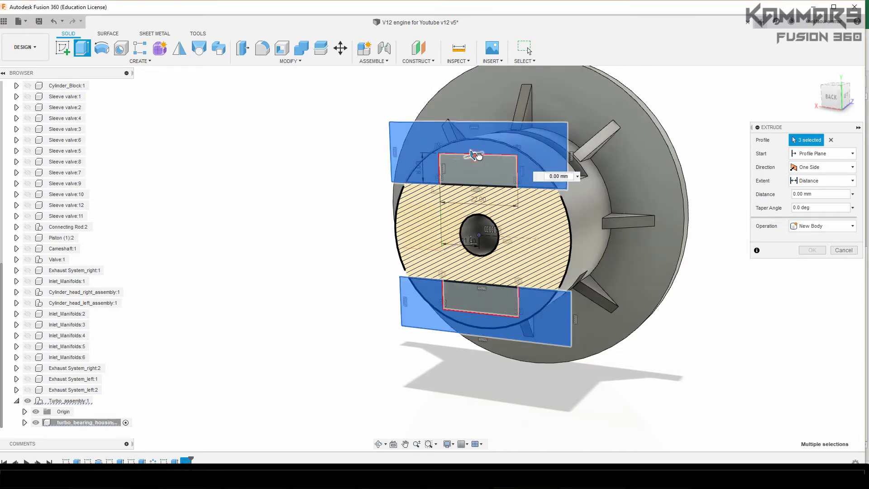
drag(473, 155, 498, 154)
shift+middle_drag(452, 194, 490, 158)
scroll(491, 156, up, 1)
scroll(492, 162, up, 2)
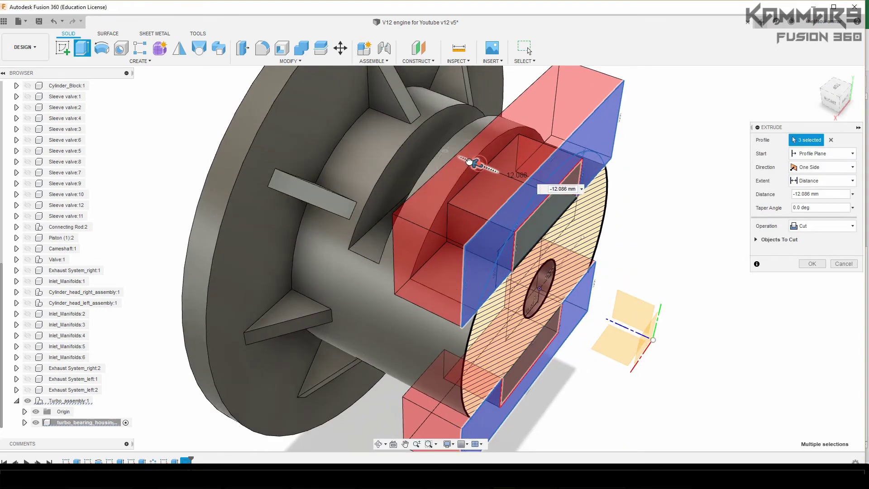
drag(472, 161, 438, 148)
scroll(445, 251, down, 2)
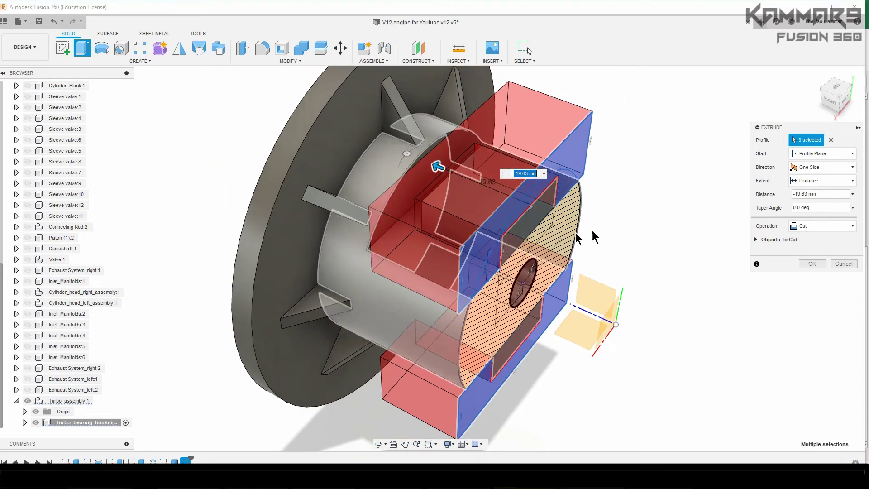
text(20)
key(Return)
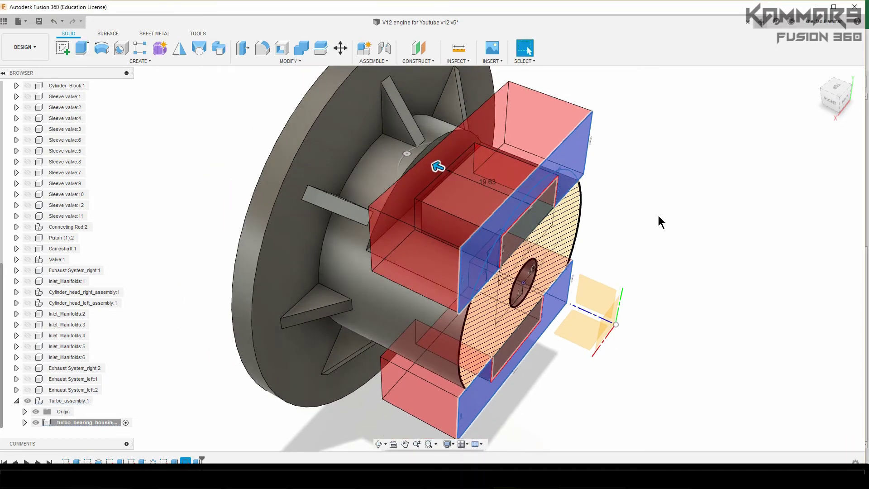
Step: Edit the slot cut extrusion and set its distance to -20 mm
scroll(442, 230, down, 2)
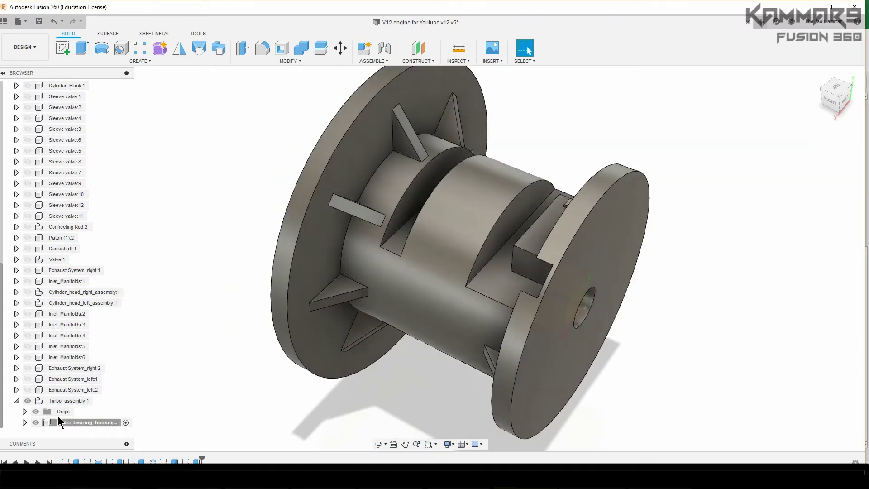
right_click(195, 461)
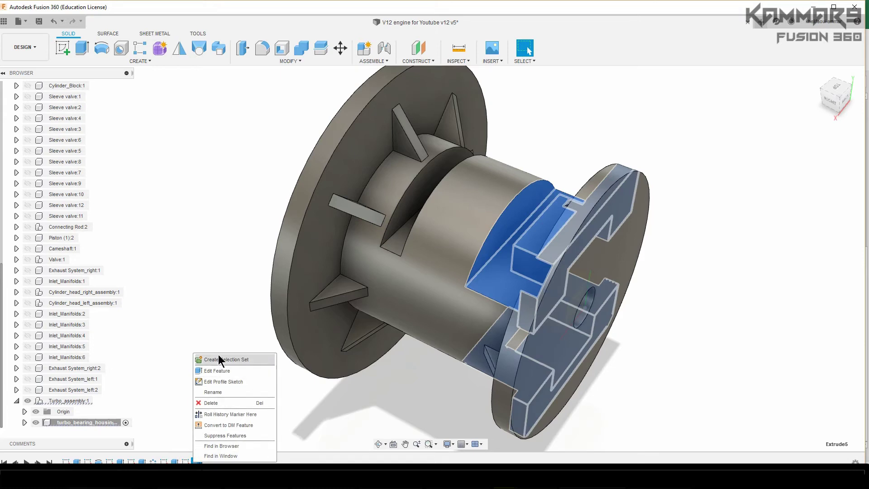
click(216, 368)
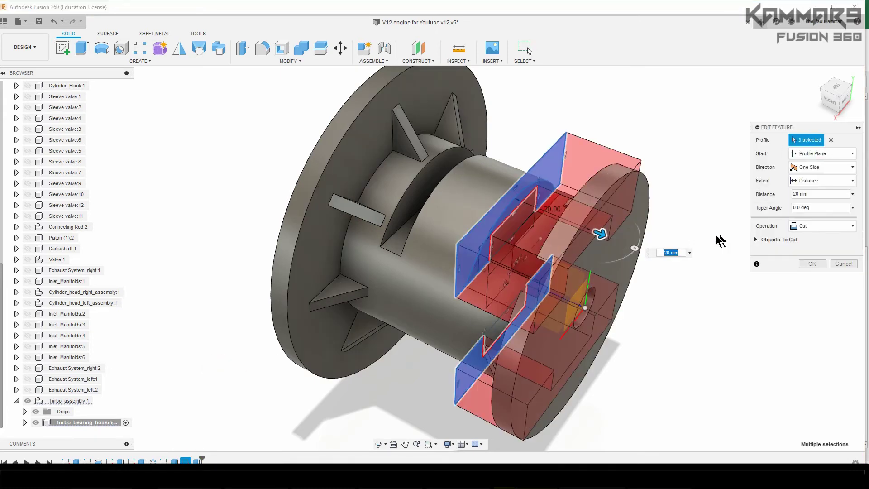
text(-20)
key(Return)
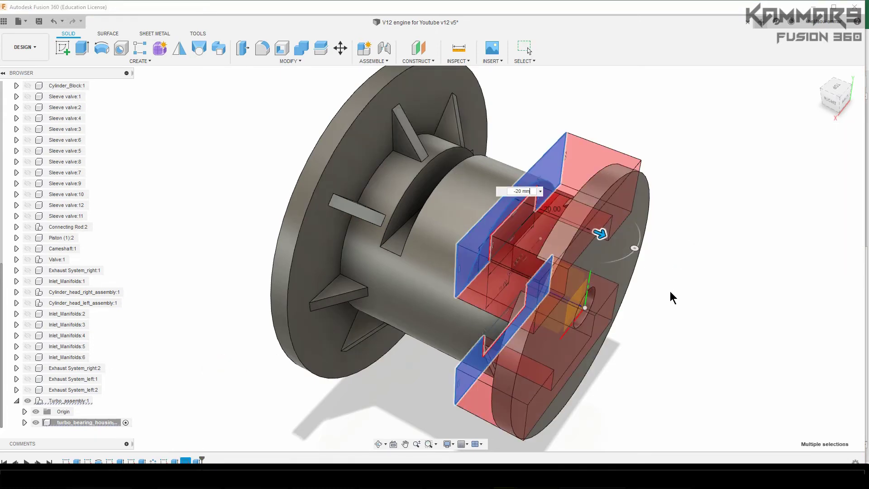
key(Return)
shift+middle_drag(713, 252, 468, 237)
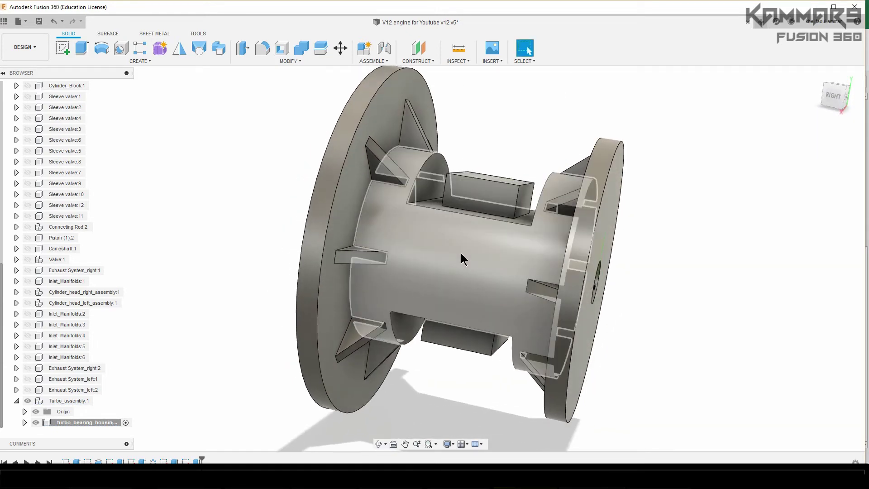
shift+middle_drag(460, 253, 558, 154)
key(f)
click(461, 186)
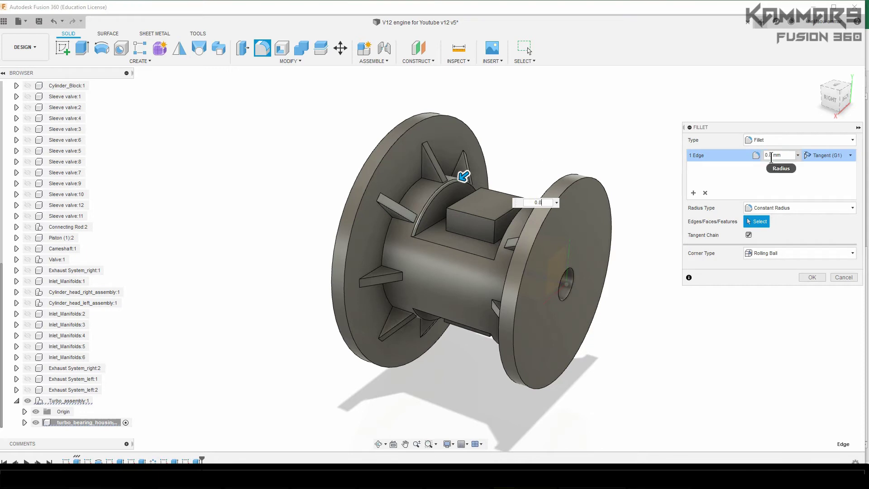
click(770, 209)
click(833, 277)
Step: Chamfer the four curved slot wall edges on both sides of the cylinder with an equal distance of 0.8 mm
click(261, 63)
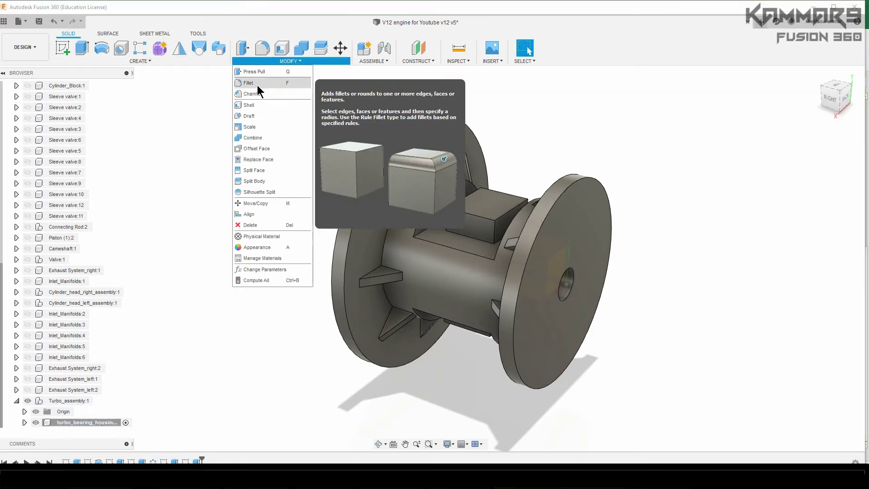
click(257, 100)
click(451, 268)
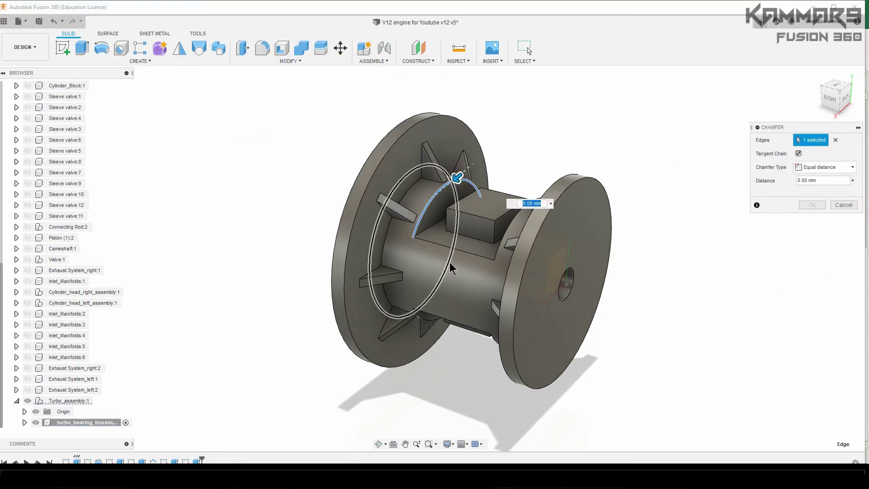
shift+middle_drag(440, 271, 434, 291)
click(431, 293)
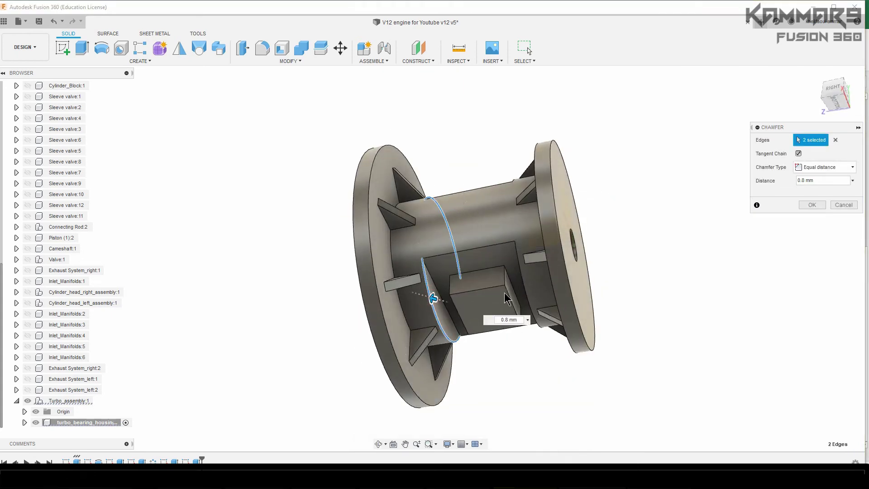
shift+middle_drag(508, 297, 449, 195)
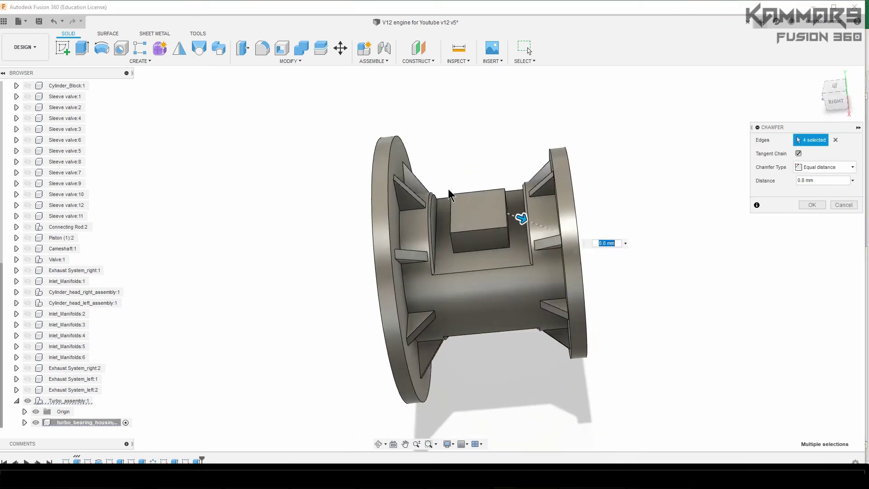
shift+middle_drag(629, 195, 544, 115)
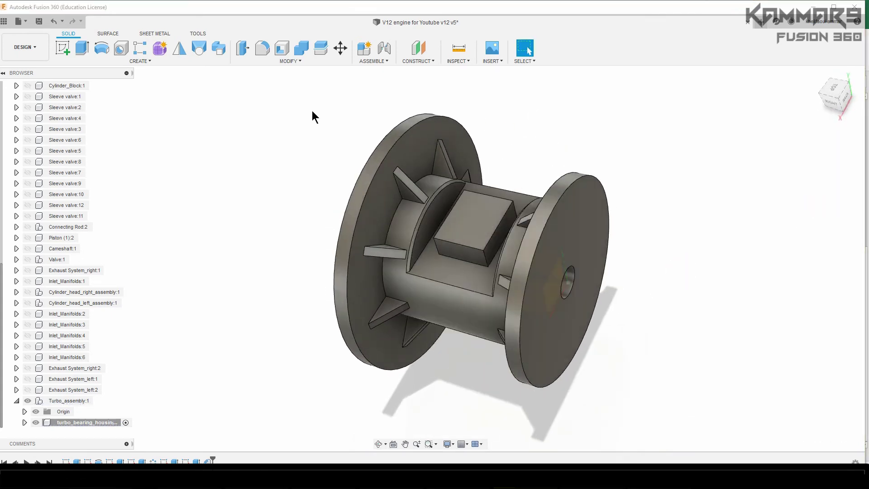
Step: Chamfer one vertical corner edge of the upper block using distance and angle, with 6 mm and 40 degrees
text(s)
text(c)
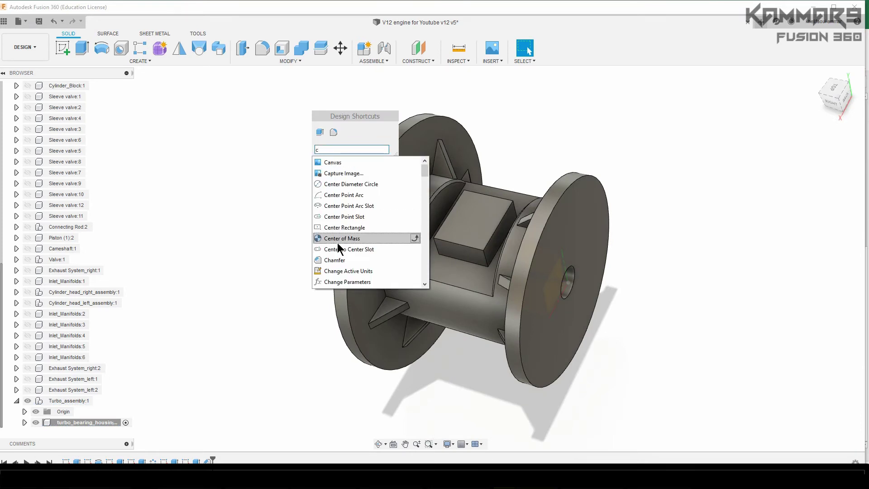
click(333, 249)
click(439, 248)
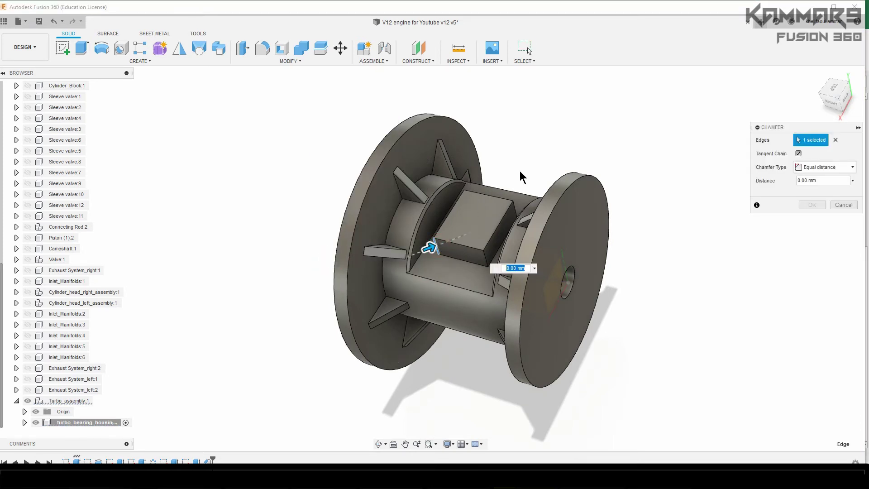
text(6)
click(851, 168)
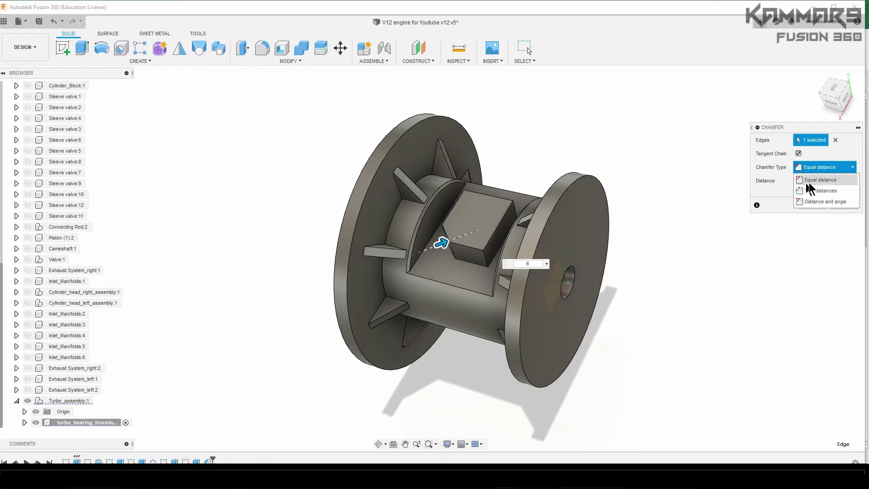
click(826, 199)
text(40)
key(Return)
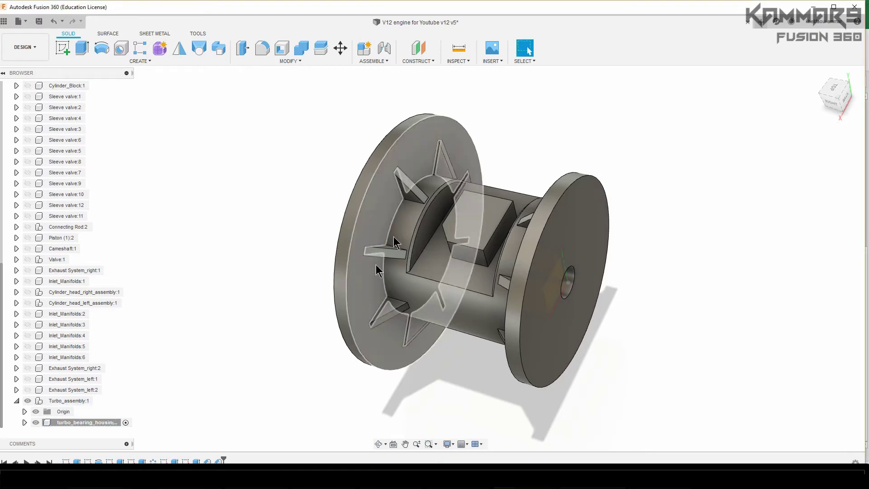
Step: Edit the block's corner chamfer to include the remaining vertical corner edges of both the upper and lower blocks
right_click(218, 461)
click(233, 381)
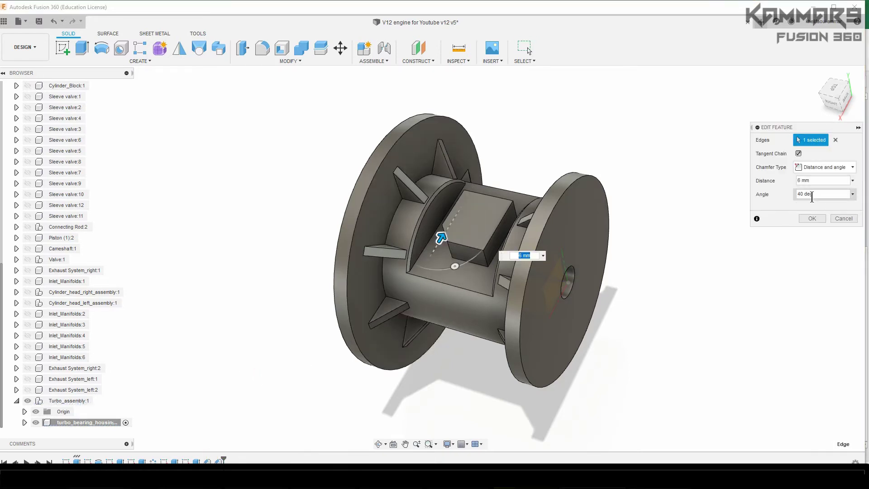
click(486, 258)
click(514, 210)
shift+middle_drag(510, 213, 525, 195)
click(486, 227)
click(492, 287)
click(445, 291)
shift+middle_drag(448, 292, 467, 238)
click(465, 246)
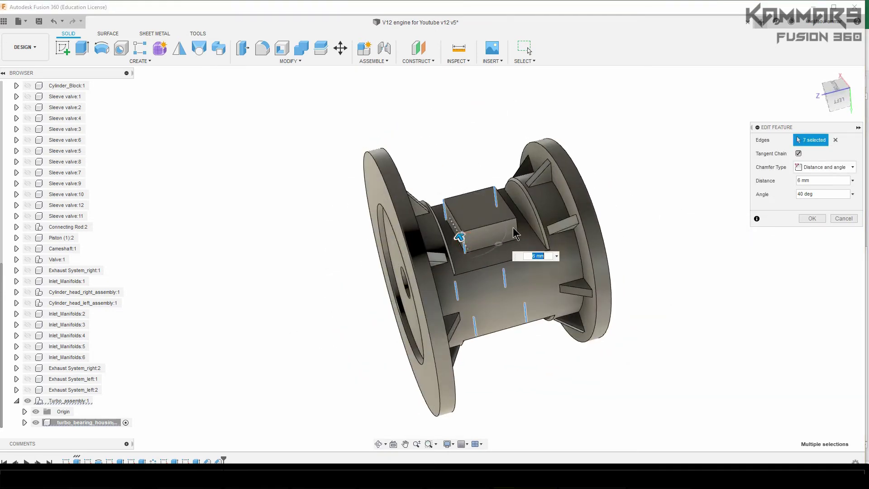
click(515, 233)
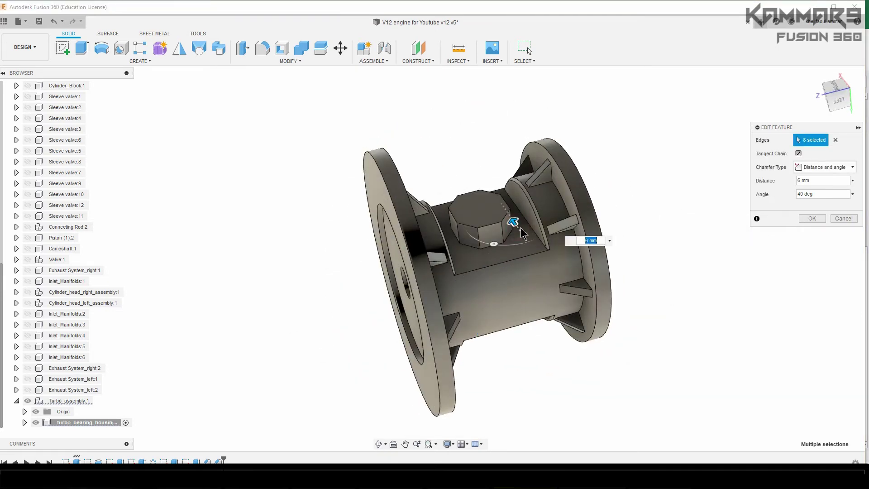
click(811, 218)
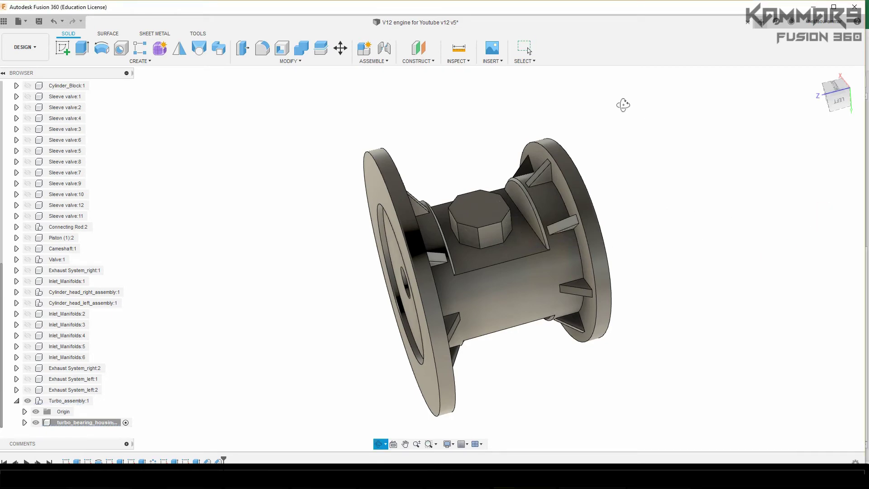
Step: Fillet eight vertical edges across the two chamfered blocks with a 5 mm radius
shift+middle_drag(622, 103, 633, 264)
click(815, 75)
shift+middle_drag(527, 190, 446, 194)
scroll(446, 192, up, 1)
scroll(430, 186, up, 3)
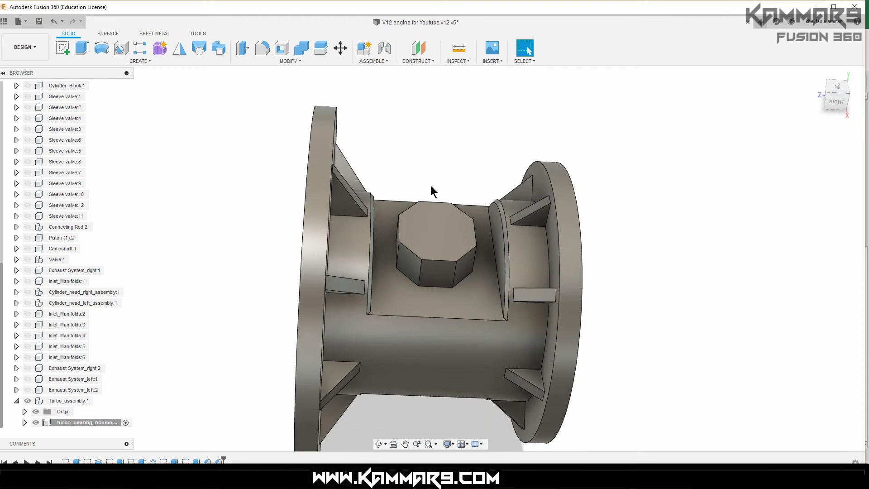
key(f)
click(421, 272)
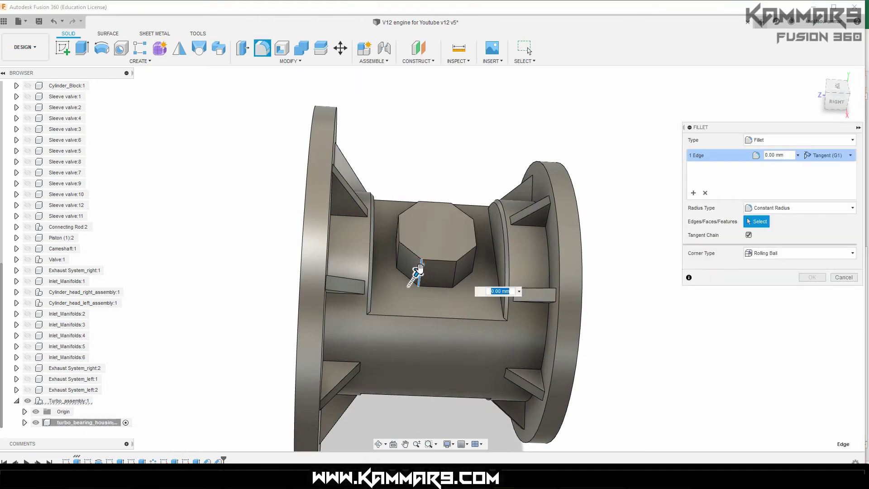
click(454, 274)
shift+middle_drag(430, 168, 405, 181)
click(420, 193)
click(449, 193)
click(449, 192)
click(375, 251)
click(418, 254)
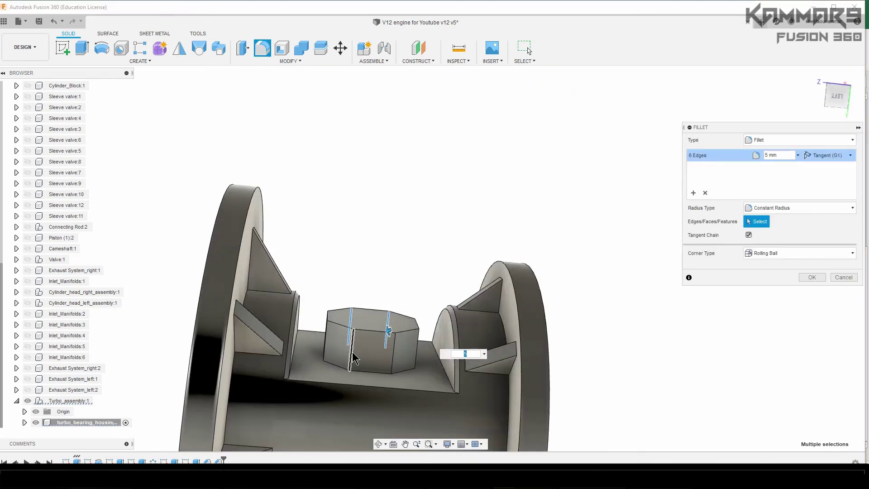
click(352, 355)
click(393, 357)
shift+middle_drag(393, 356, 660, 274)
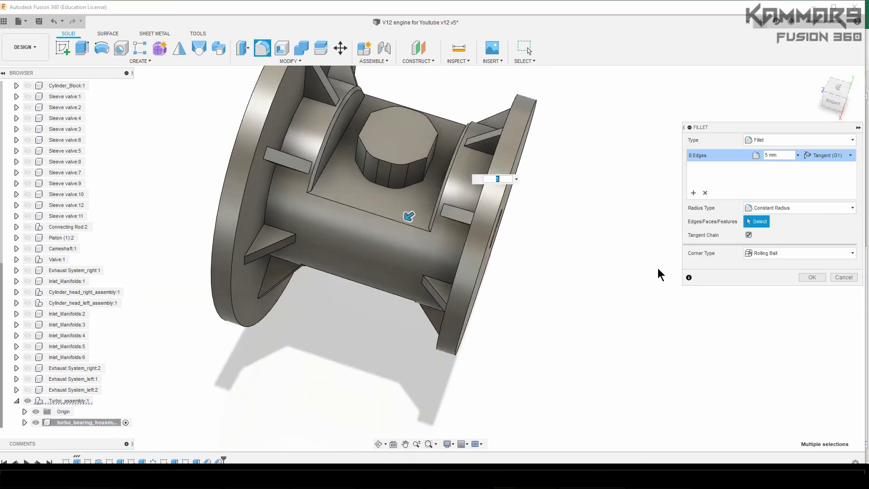
click(812, 277)
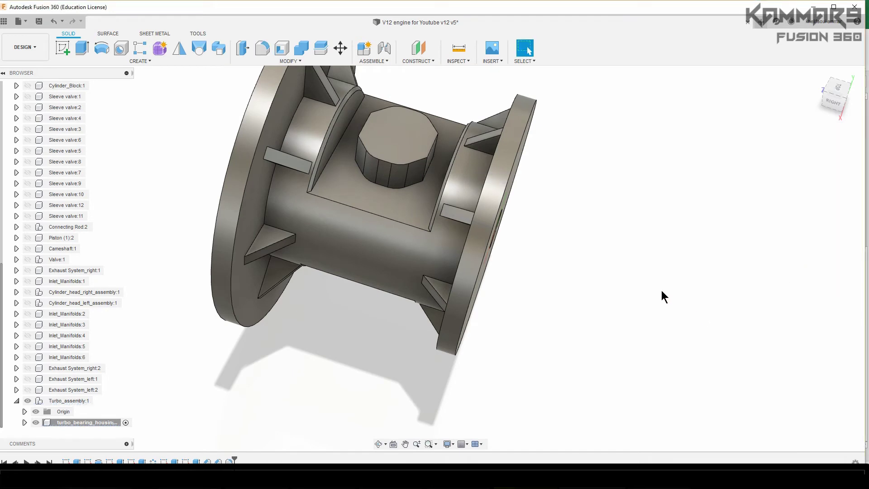
Step: Create a sketch on the flat outer face of the upper rounded block
scroll(658, 288, down, 3)
shift+middle_drag(656, 287, 581, 231)
scroll(501, 213, up, 3)
click(502, 213)
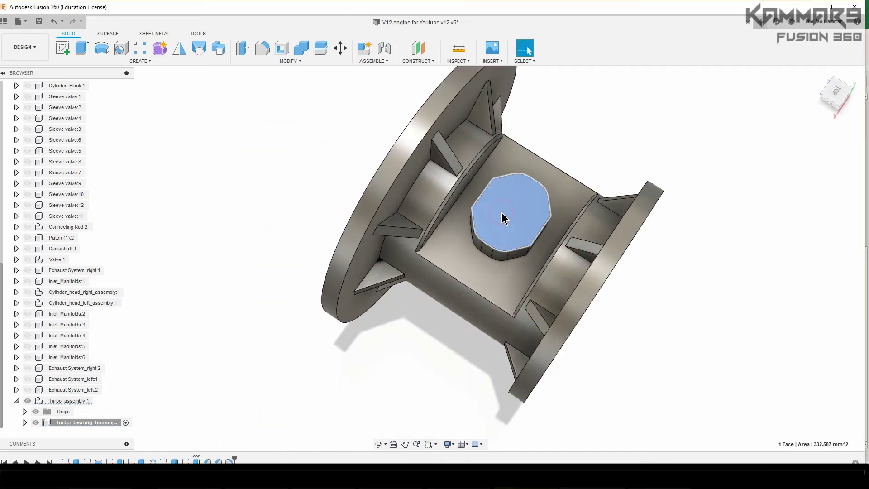
click(62, 50)
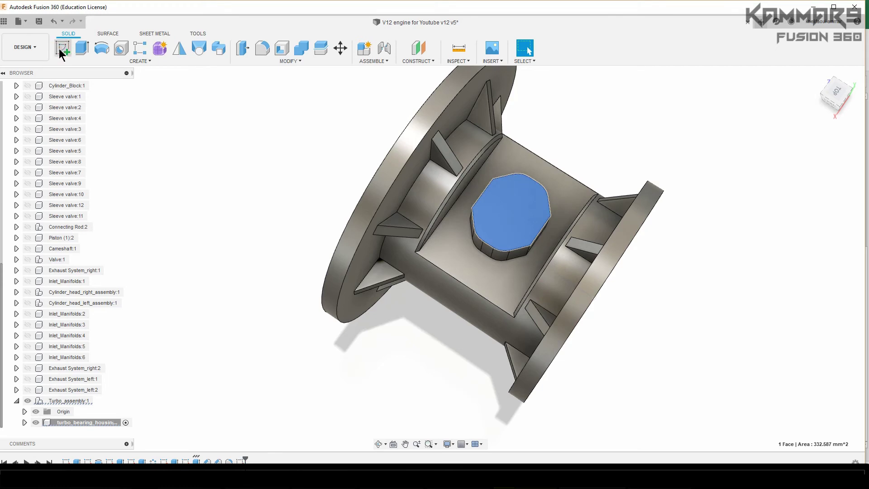
Step: Draw two 4 mm diameter circles near opposite straight ends of the block's flat outer face
key(c)
scroll(398, 235, up, 2)
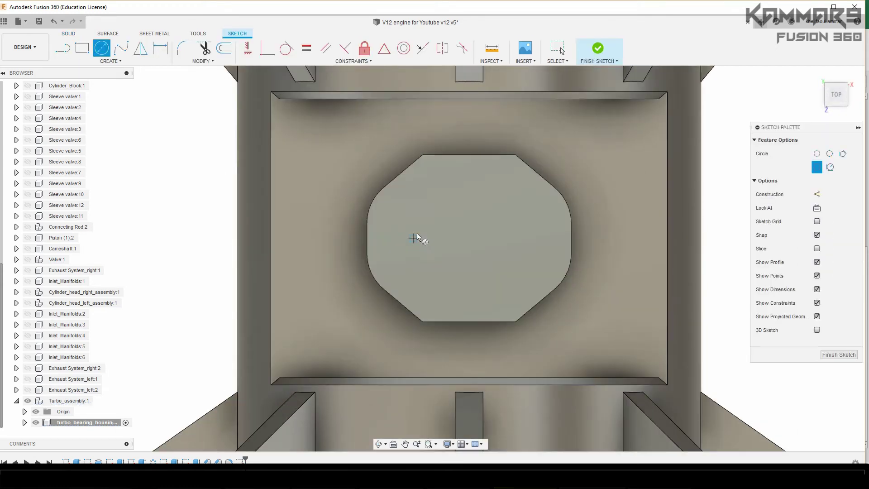
click(390, 238)
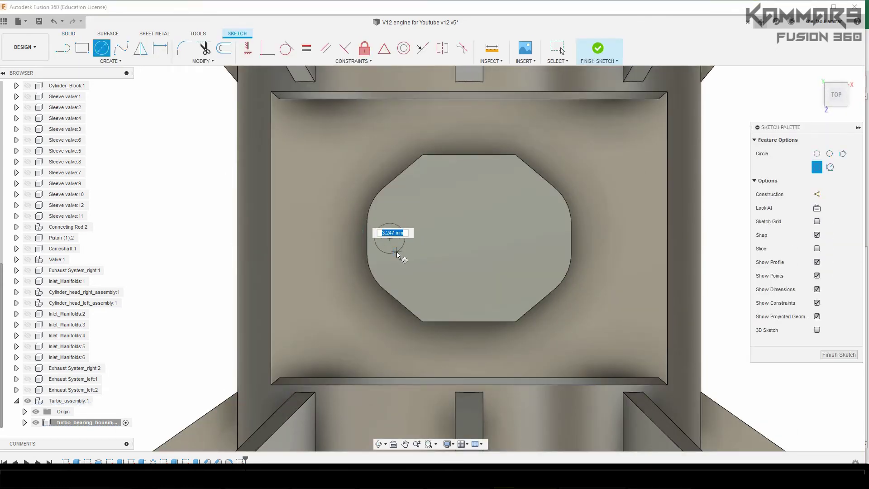
text(4)
key(Return)
click(544, 238)
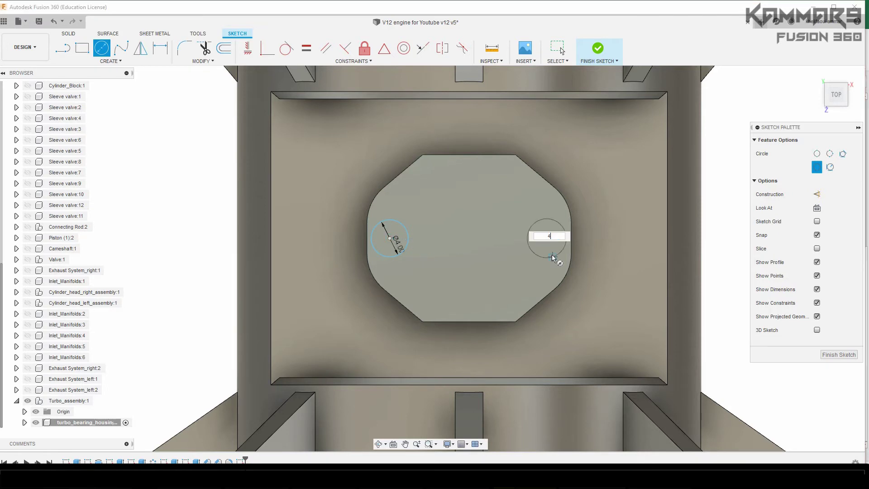
text(4)
key(Return)
key(Escape)
Step: Delete the second circle's diameter dimension and constrain the two circles to be equal in size
key(Delete)
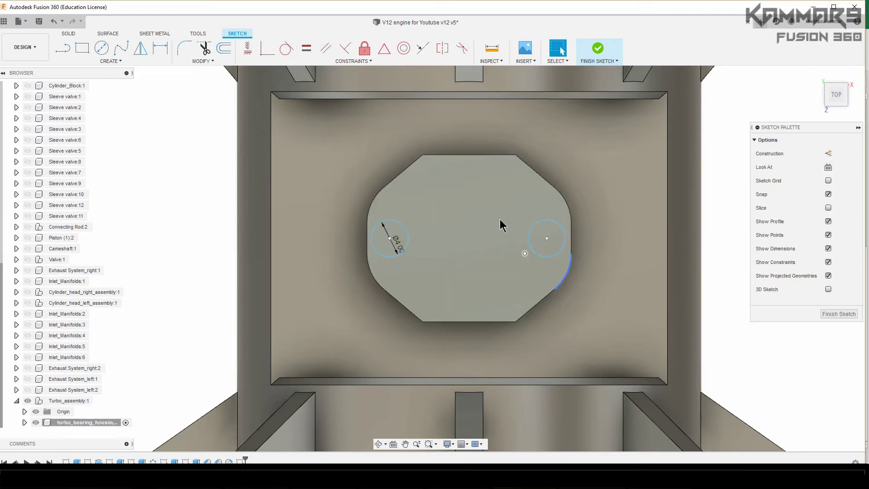
click(306, 48)
click(402, 225)
click(561, 250)
key(Escape)
Step: Dimension each circle's centre 2.5 mm from its nearest straight edge of the block face
key(d)
click(407, 246)
click(367, 243)
click(379, 321)
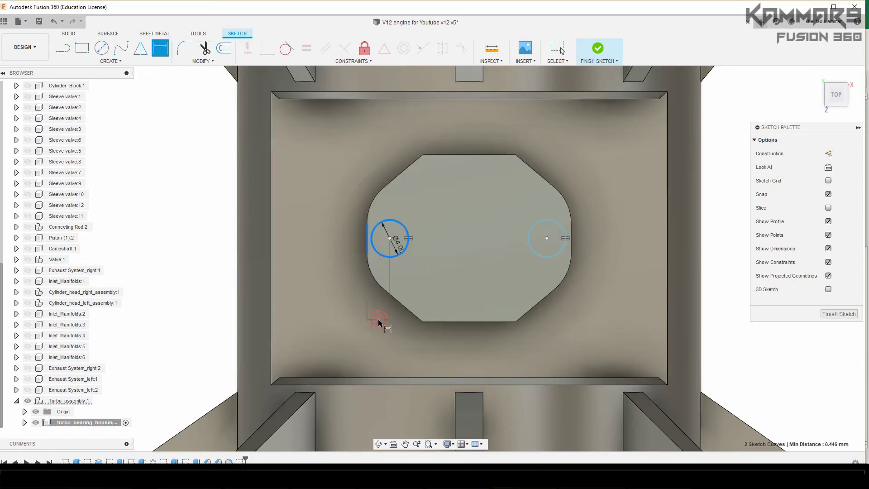
text(2.5)
key(Return)
click(545, 258)
click(571, 224)
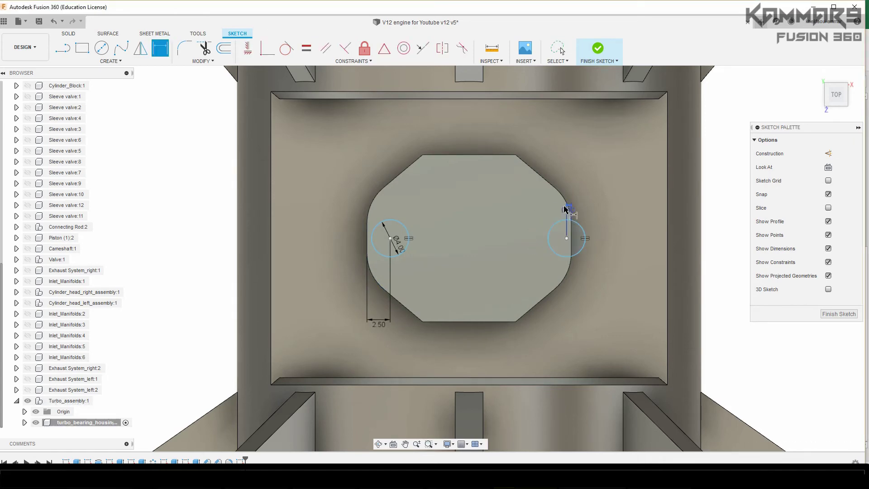
click(569, 209)
text(2.5)
key(Return)
Step: Extrude both circles inward about 53.1 mm as a one-sided cut through the blocks and the central cylinder
shift+middle_drag(498, 162, 475, 187)
scroll(475, 187, down, 8)
key(e)
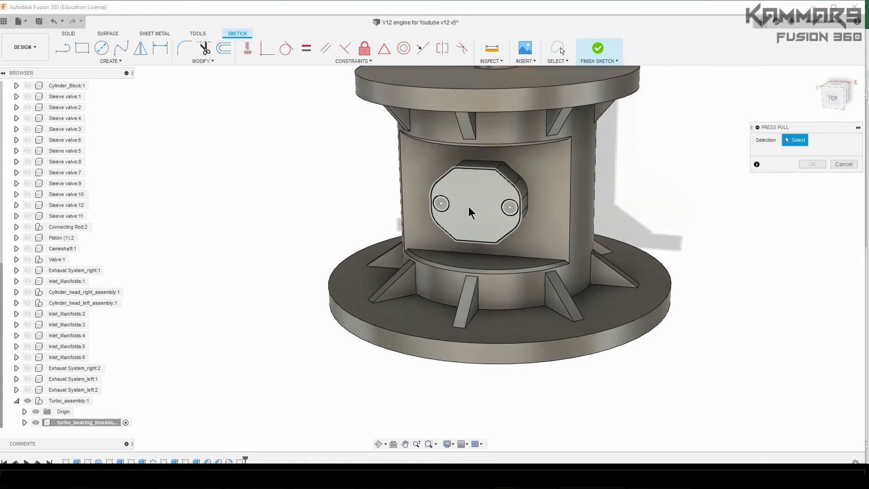
scroll(468, 207, up, 5)
click(417, 202)
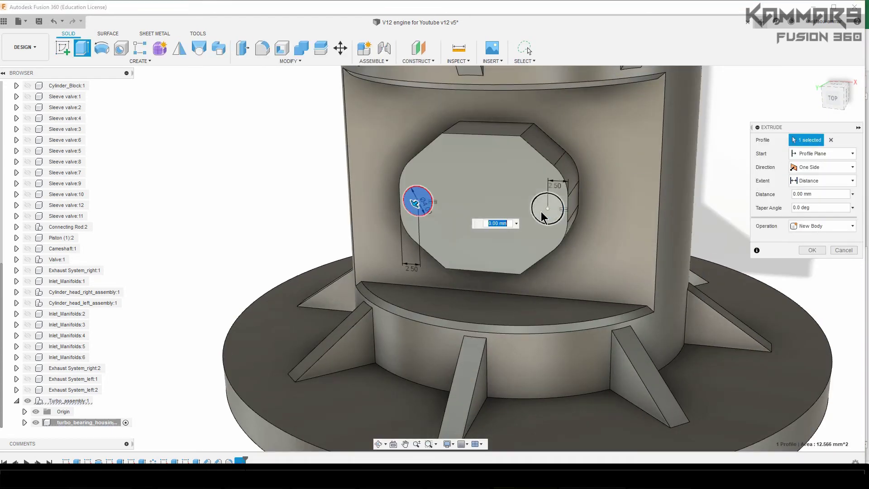
click(541, 211)
scroll(541, 211, down, 4)
shift+middle_drag(429, 148, 390, 166)
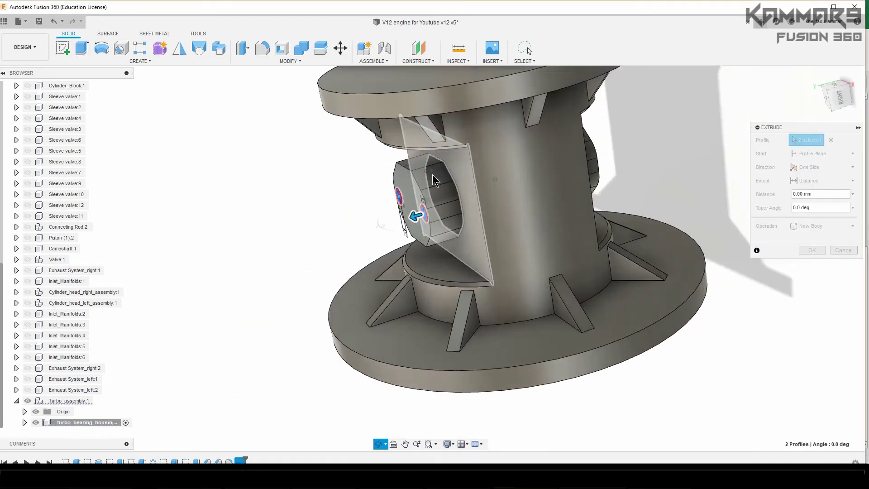
drag(415, 214, 642, 149)
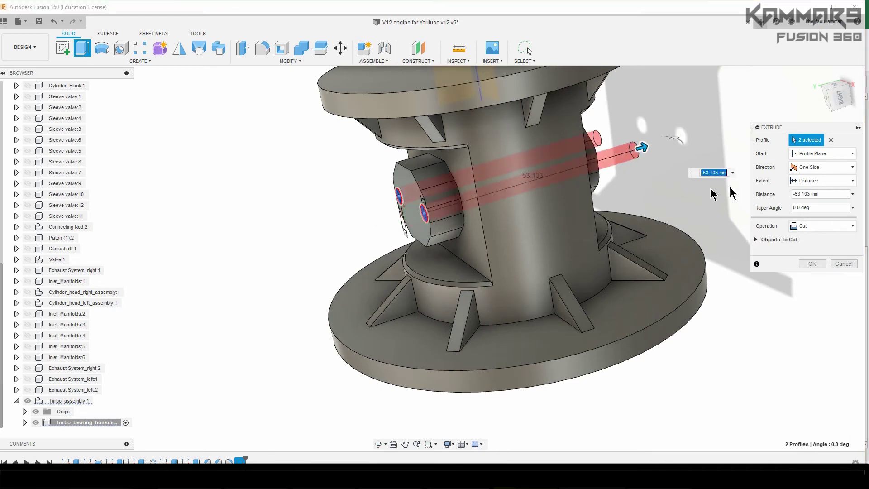
click(842, 169)
click(842, 169)
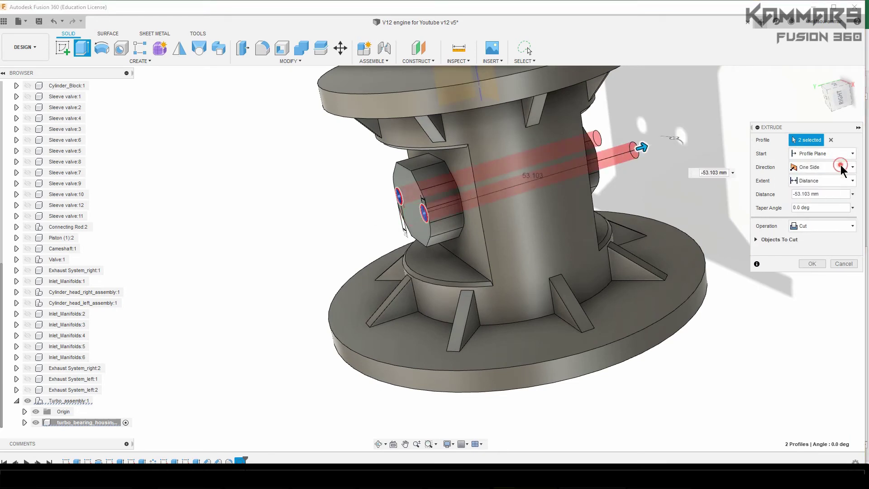
click(839, 154)
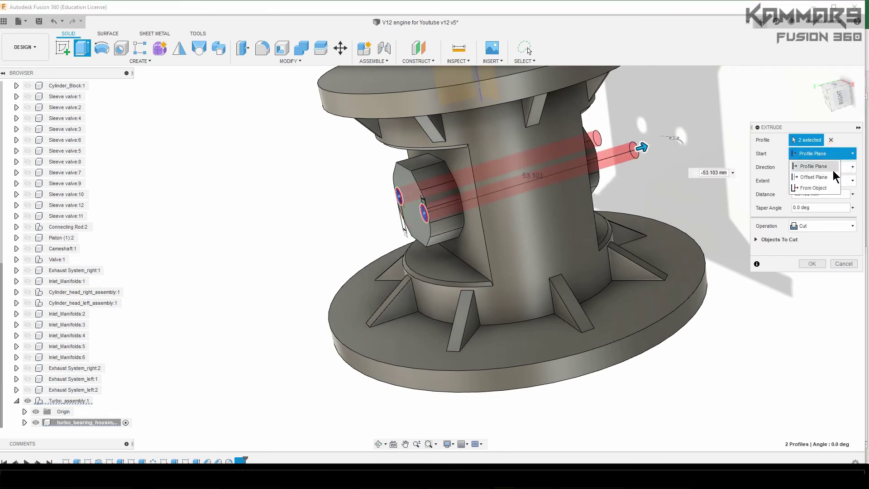
click(772, 154)
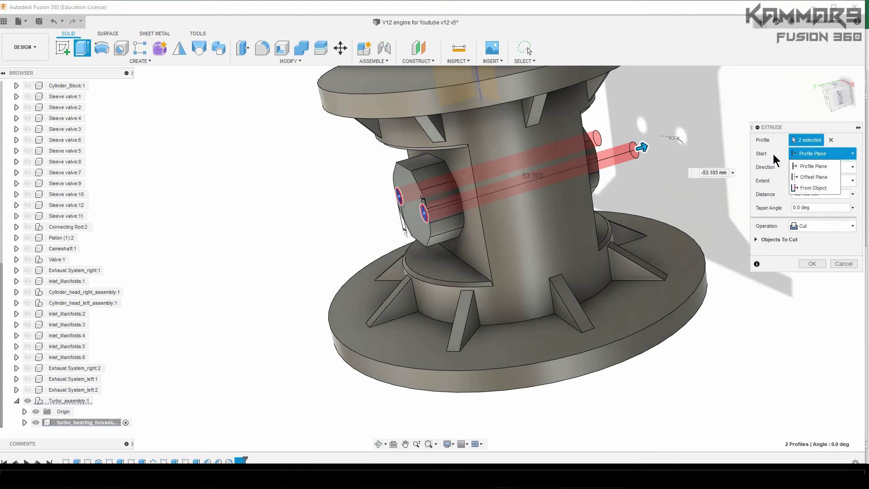
click(805, 262)
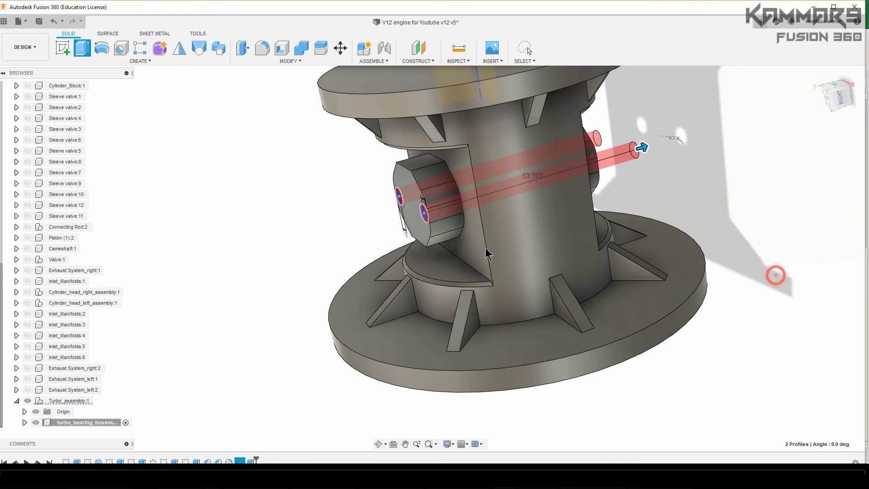
Step: Create a sketch on the end flange's outer ring face with a 5 mm circle centred at the top of its outer edge
shift+middle_drag(776, 275, 388, 173)
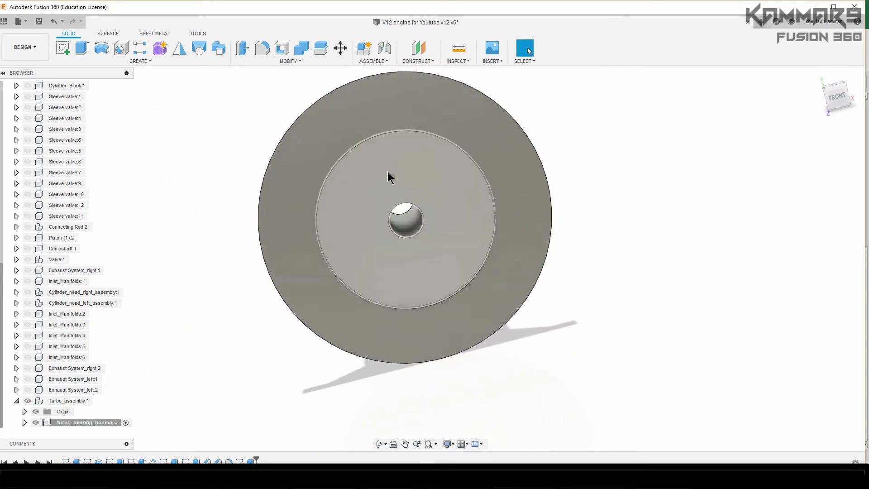
click(413, 104)
scroll(399, 128, down, 4)
scroll(386, 126, up, 3)
click(63, 47)
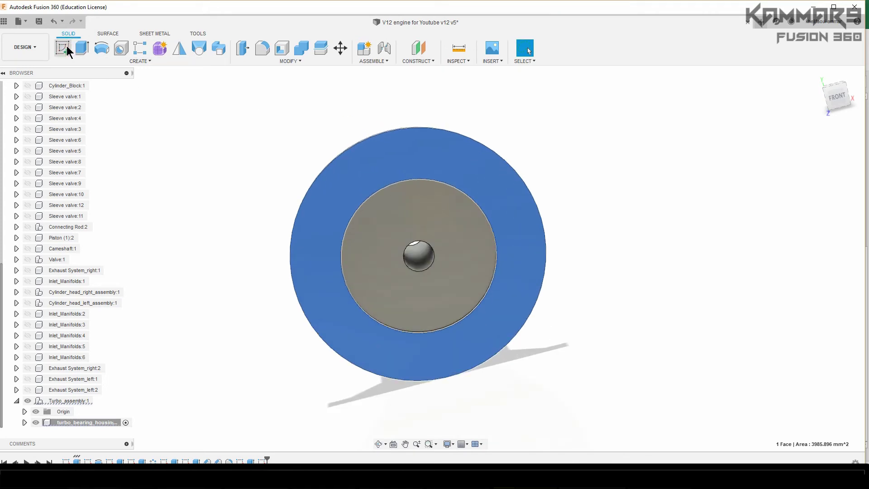
key(c)
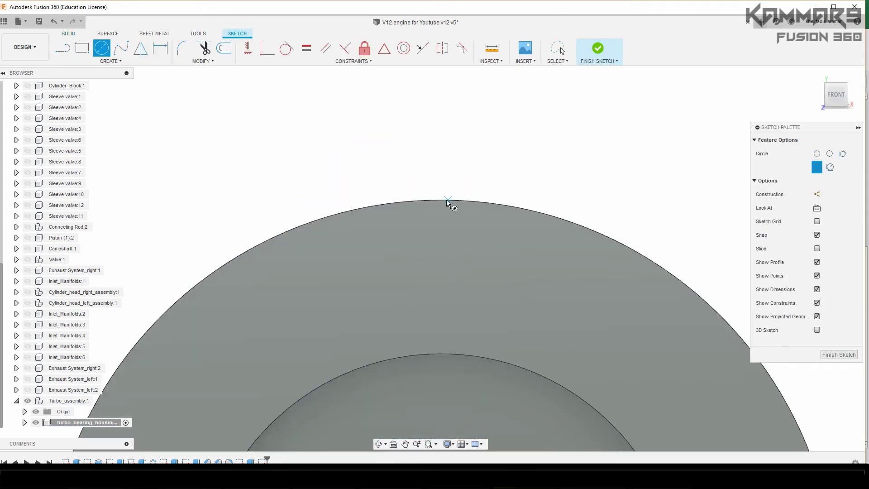
scroll(449, 222, down, 4)
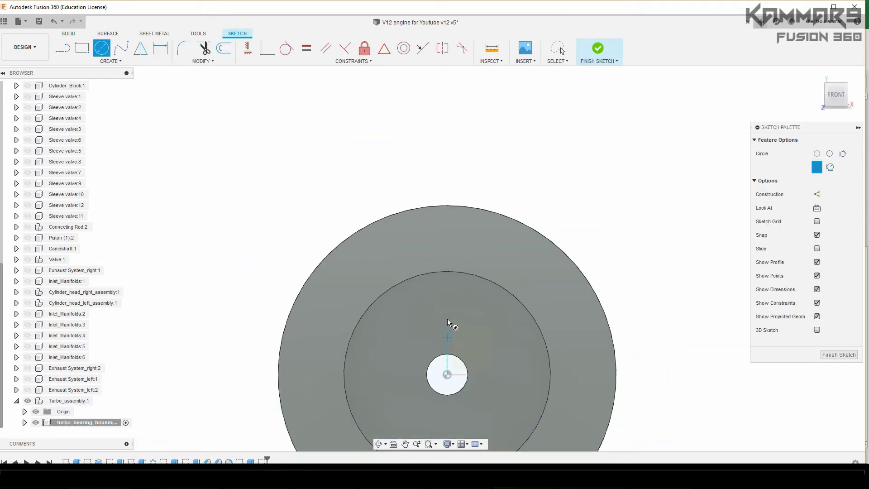
click(446, 206)
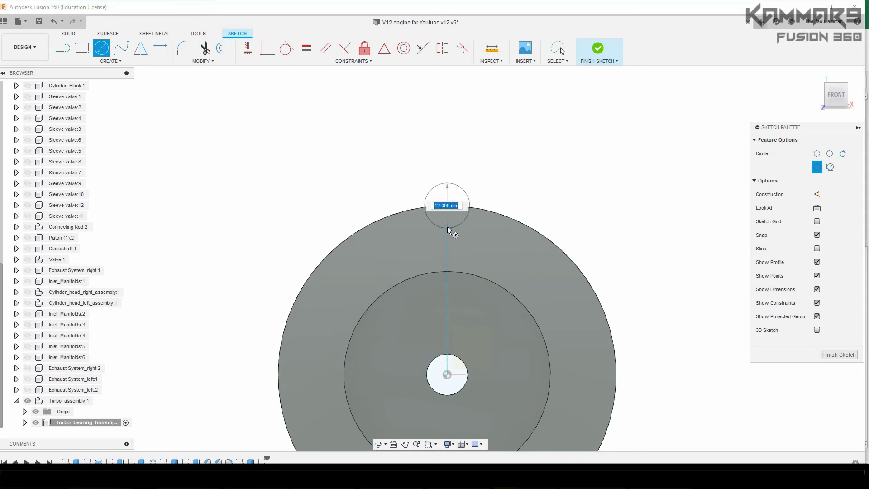
text(5)
key(Return)
key(Escape)
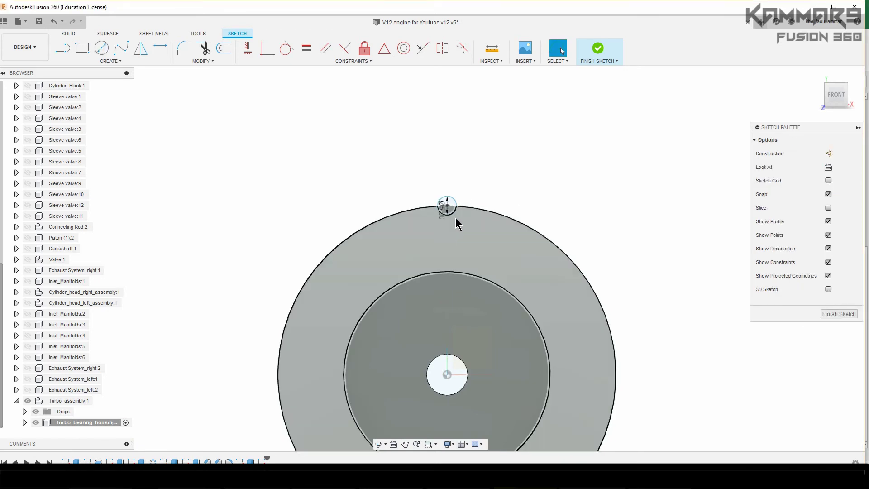
Step: Extrude the part of the 5 mm circle outside the flange edge up to the flange's back face, joining it to the housing
scroll(455, 219, up, 5)
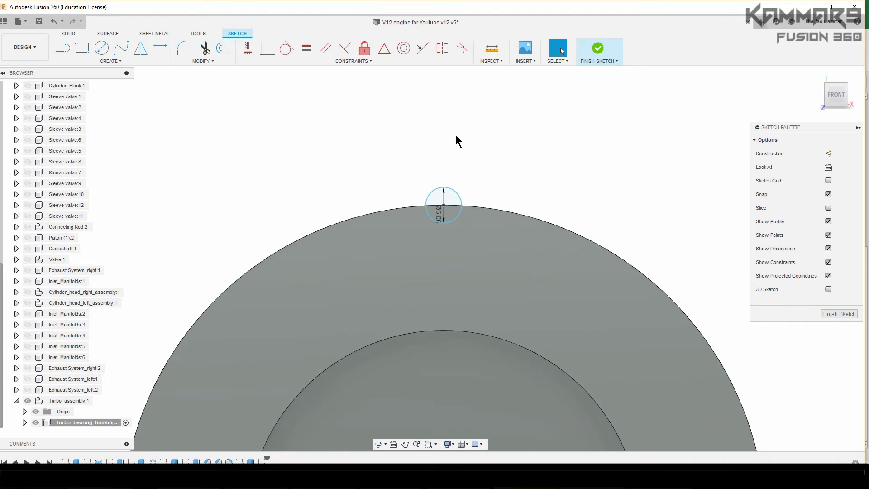
scroll(456, 134, down, 2)
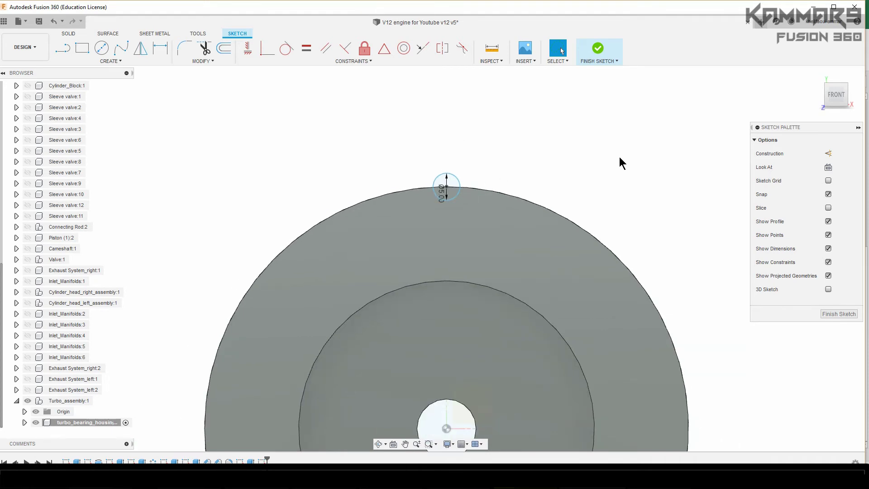
mouse_move(567, 141)
shift+middle_down()
mouse_move(559, 137)
mouse_move(442, 241)
shift+middle_up()
scroll(442, 240, up, 5)
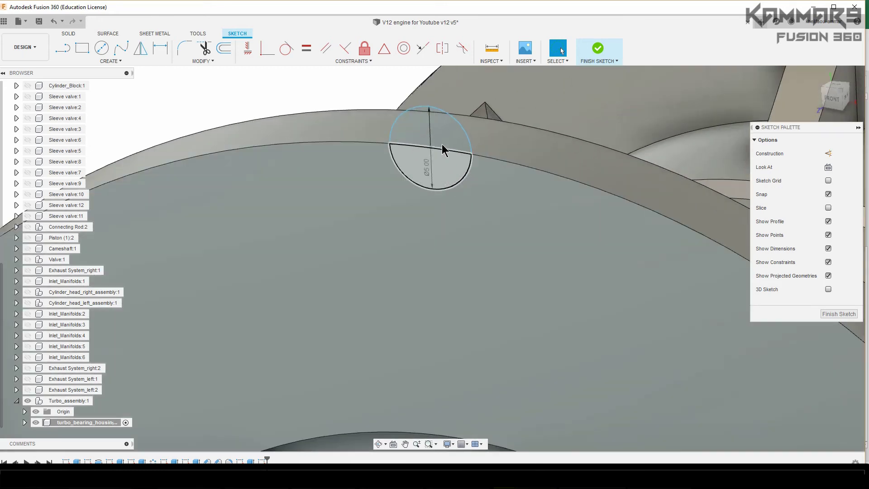
click(442, 144)
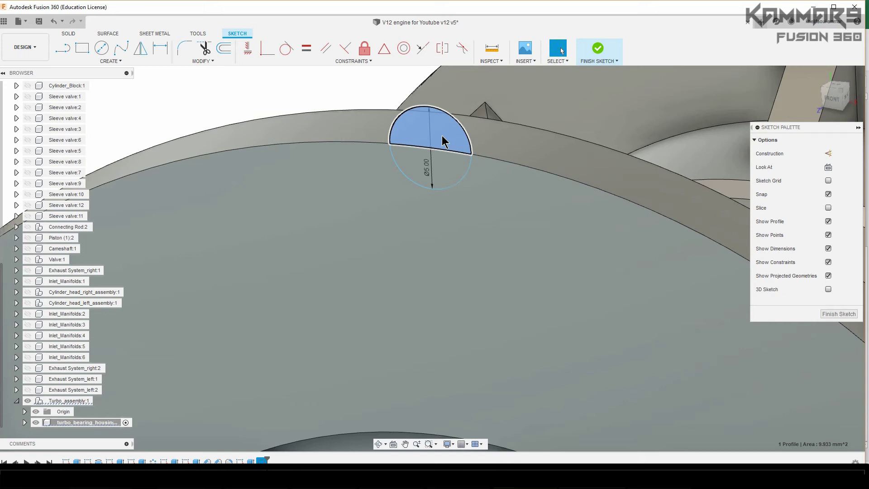
scroll(438, 137, down, 3)
scroll(438, 137, up, 3)
click(447, 128)
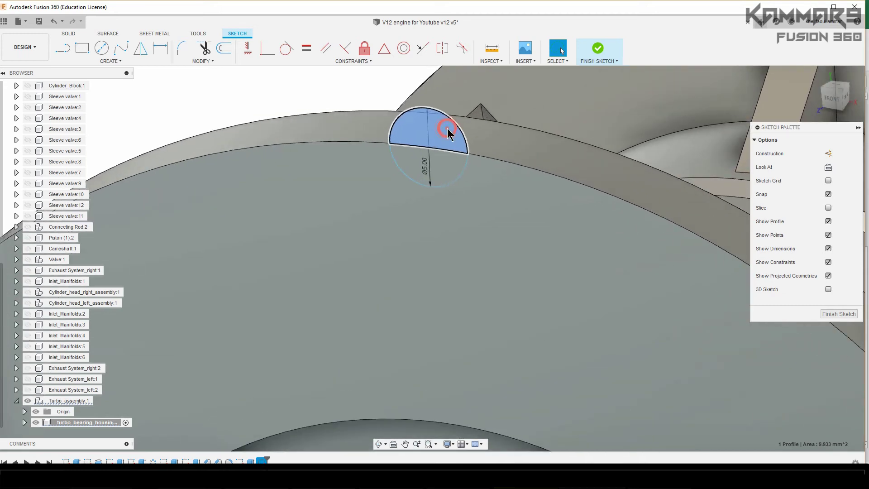
shift+middle_drag(418, 130, 411, 133)
scroll(416, 140, up, 2)
key(q)
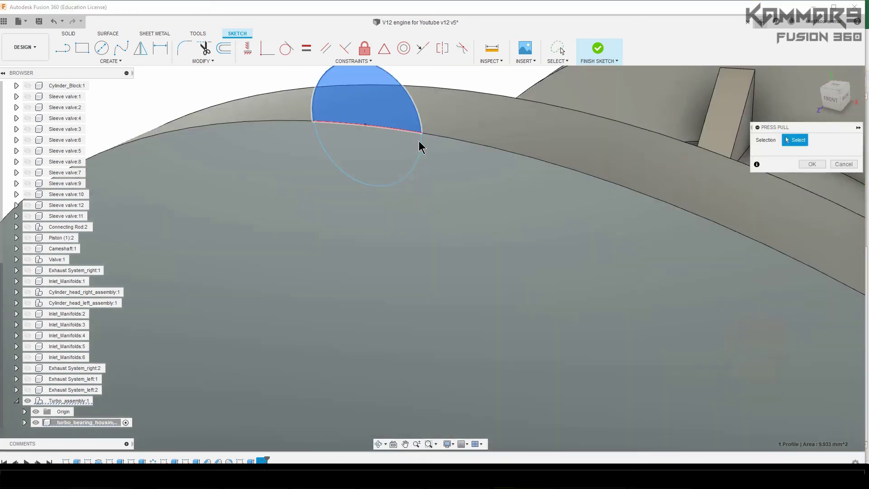
scroll(400, 177, down, 3)
shift+middle_drag(380, 158, 374, 168)
drag(374, 152, 404, 129)
scroll(407, 127, up, 5)
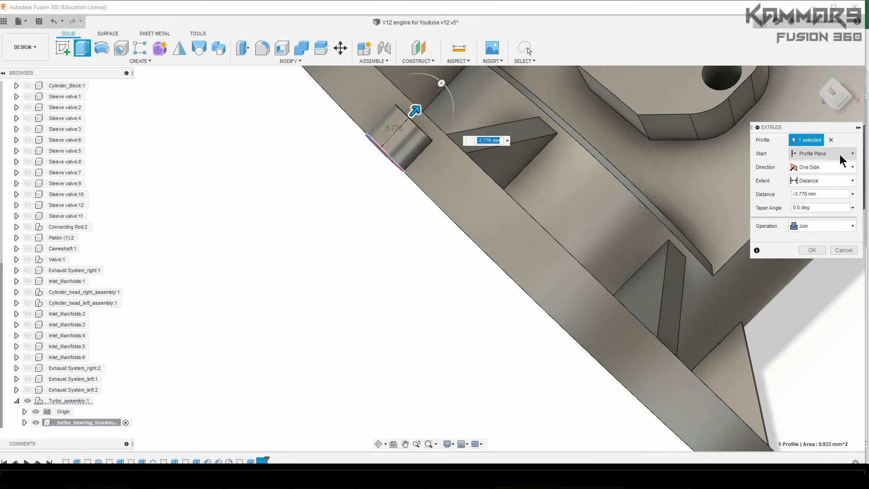
click(837, 181)
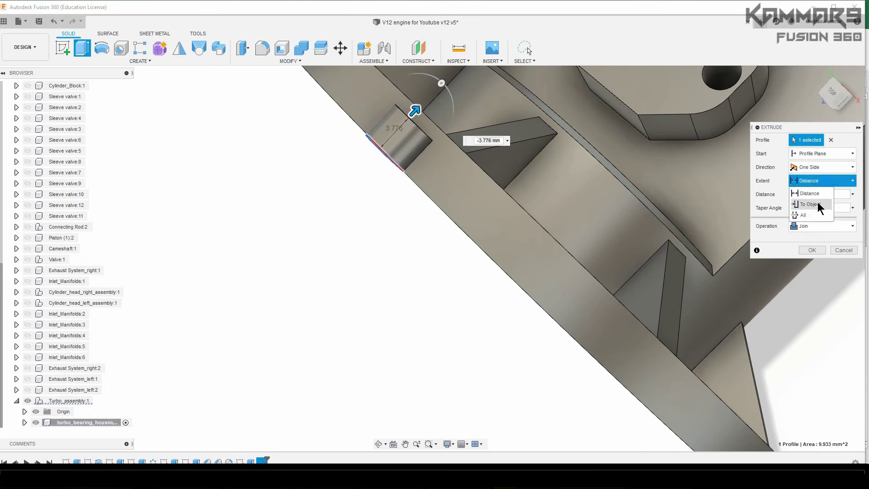
click(817, 201)
scroll(460, 147, down, 3)
click(460, 124)
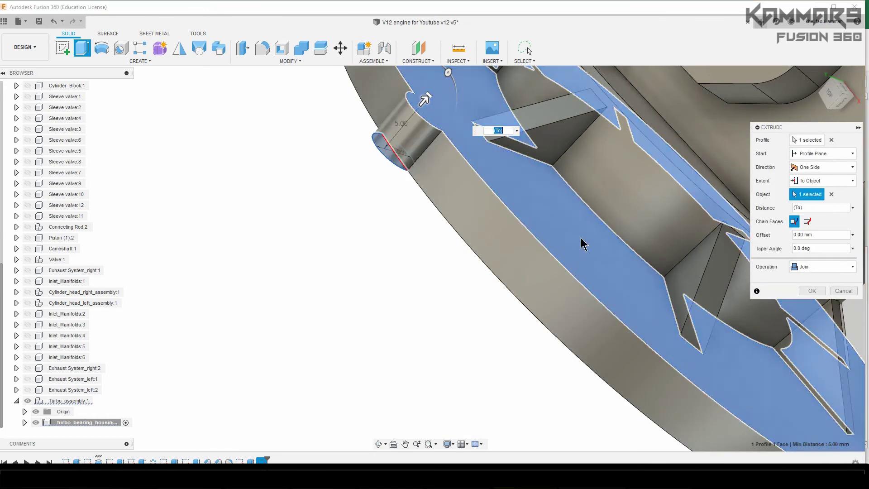
click(403, 307)
Step: Sketch a 3 mm diameter circle on the flange's outer face, concentric with the semicircular lug
scroll(381, 222, down, 5)
shift+middle_drag(398, 186, 443, 113)
scroll(409, 184, up, 3)
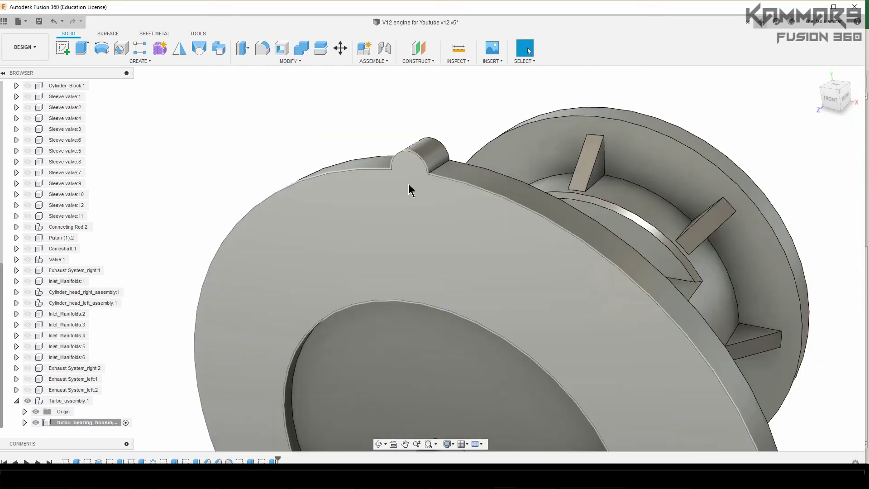
click(406, 182)
click(66, 47)
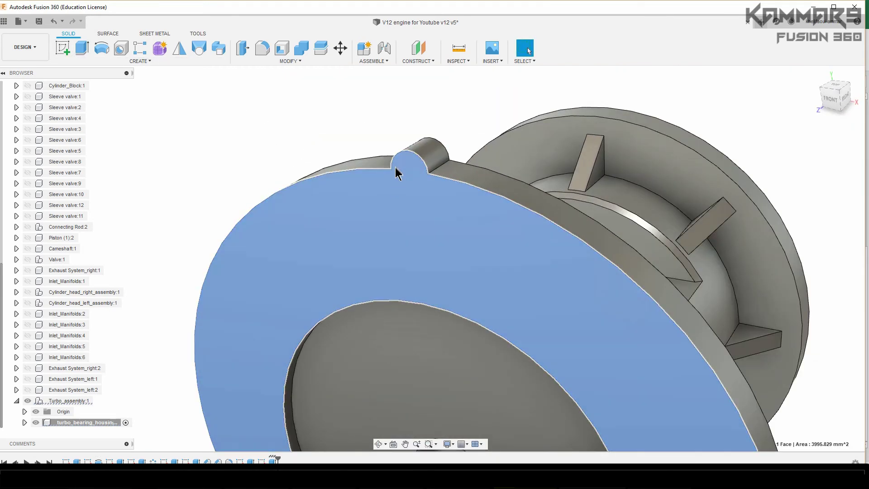
click(398, 171)
key(c)
scroll(438, 261, up, 3)
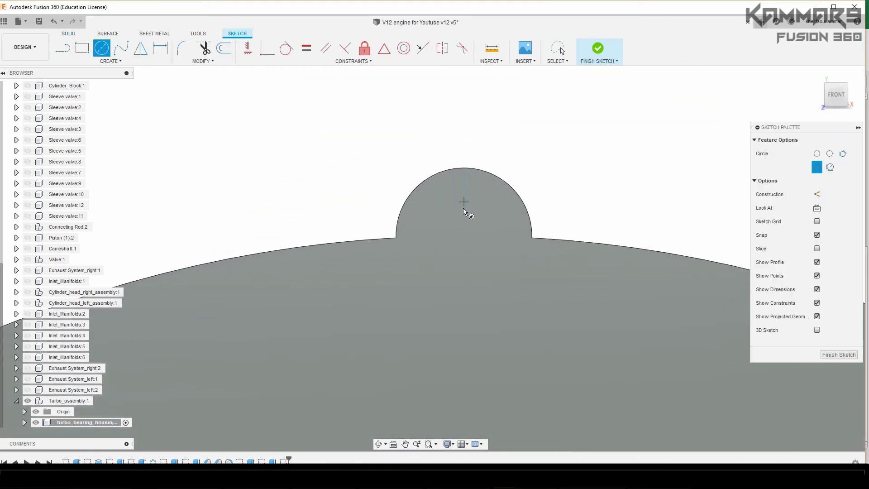
click(463, 236)
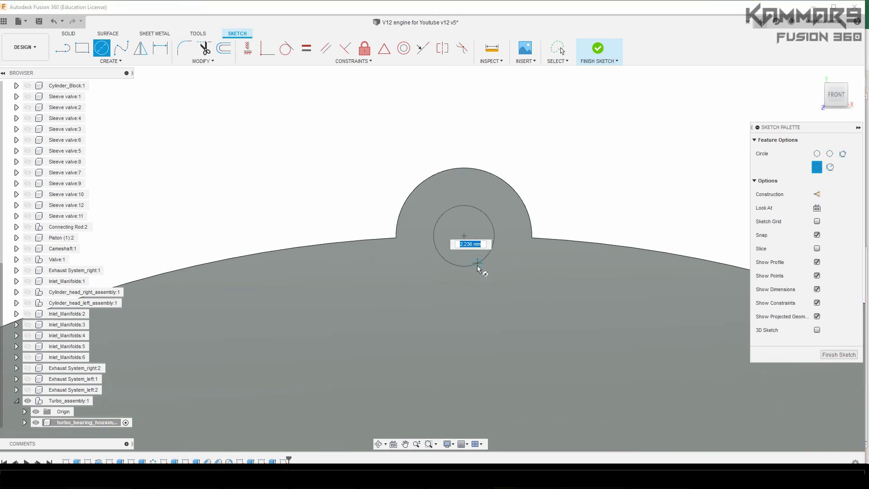
text(3)
key(Return)
key(Escape)
Step: Extrude the 3 mm circle inward about 10 mm as a cut through the flange lug
scroll(525, 201, down, 3)
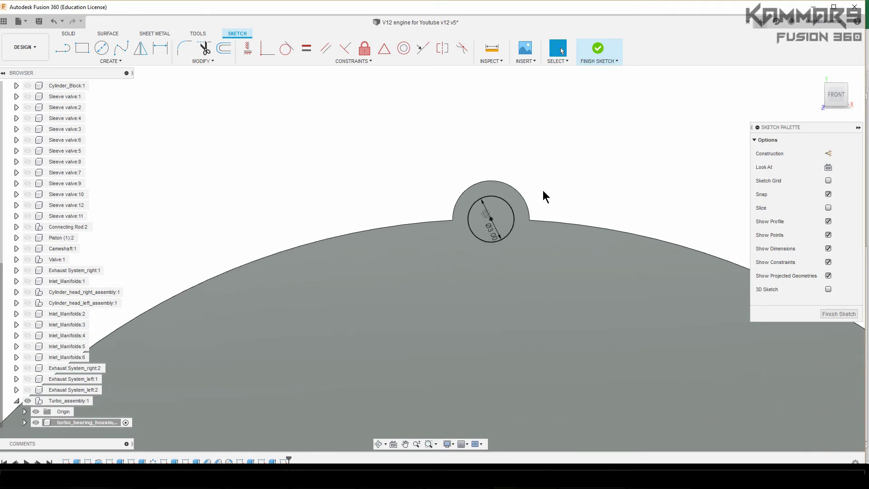
key(e)
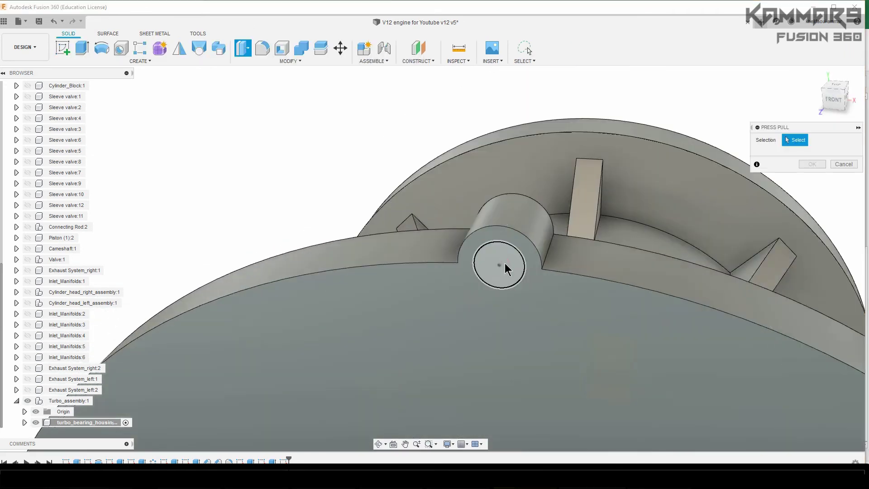
click(499, 268)
drag(500, 267, 527, 193)
click(806, 265)
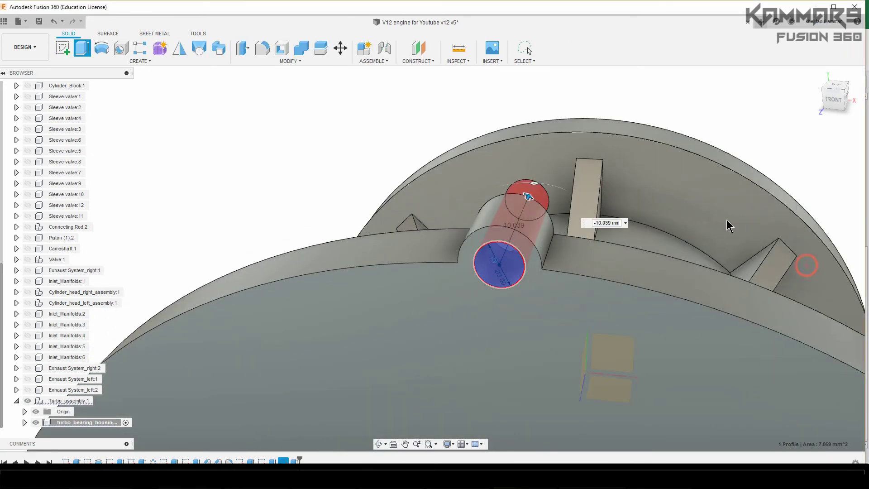
scroll(552, 100, down, 3)
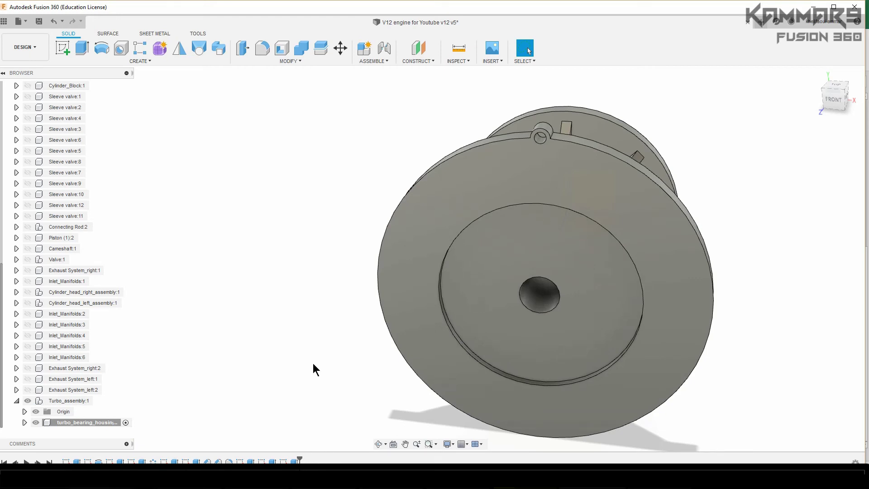
Step: Create a full circular pattern of the lug and its hole features around the central bore's Z axis with a quantity of 10
click(149, 61)
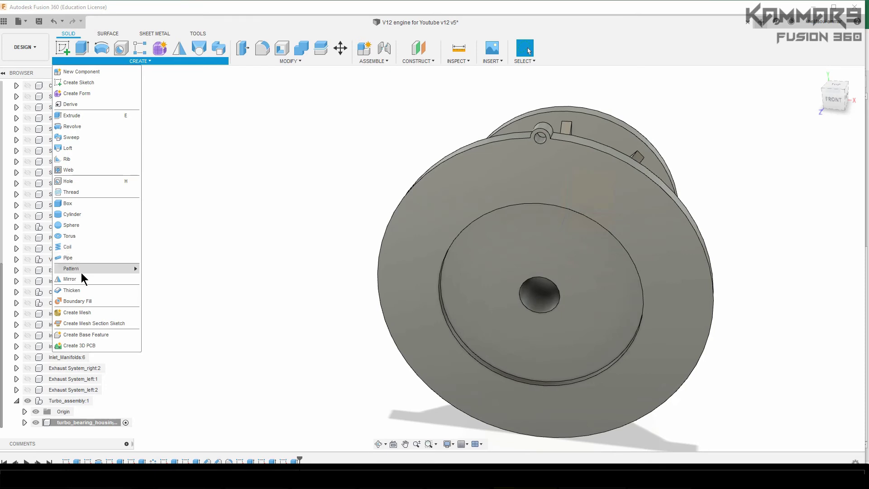
mouse_move(121, 274)
click(186, 281)
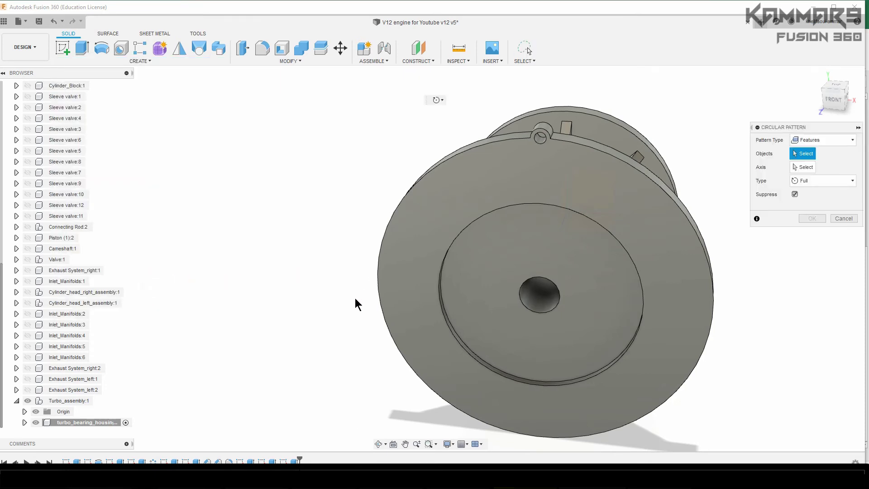
click(294, 460)
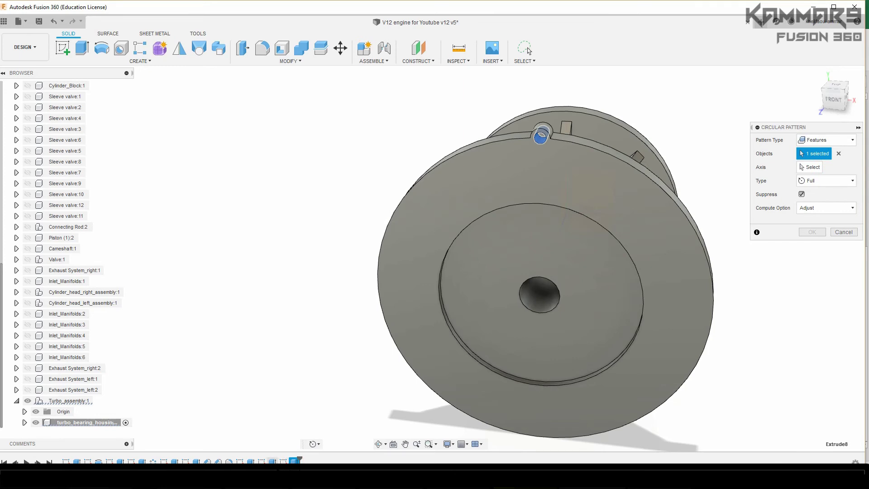
click(272, 460)
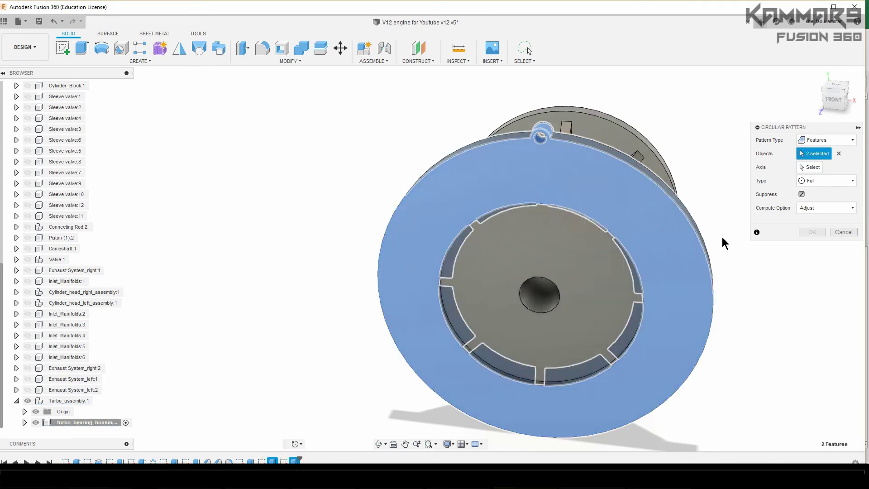
click(809, 167)
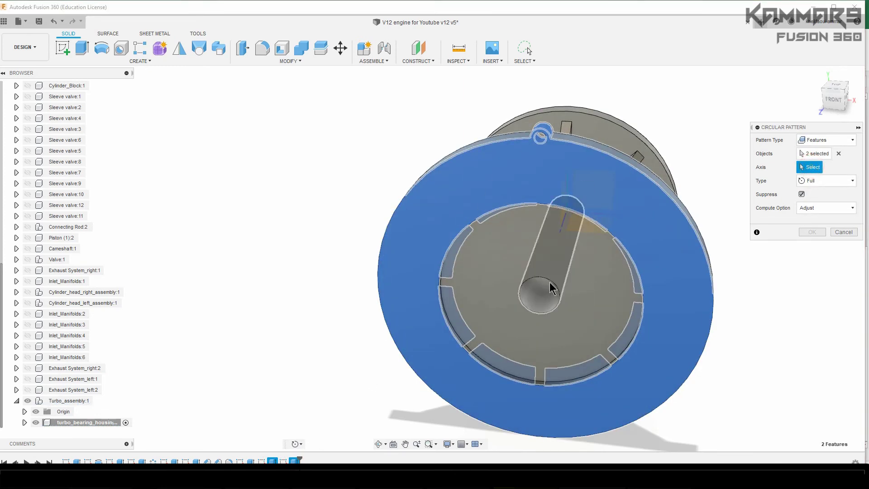
shift+middle_drag(557, 285, 626, 251)
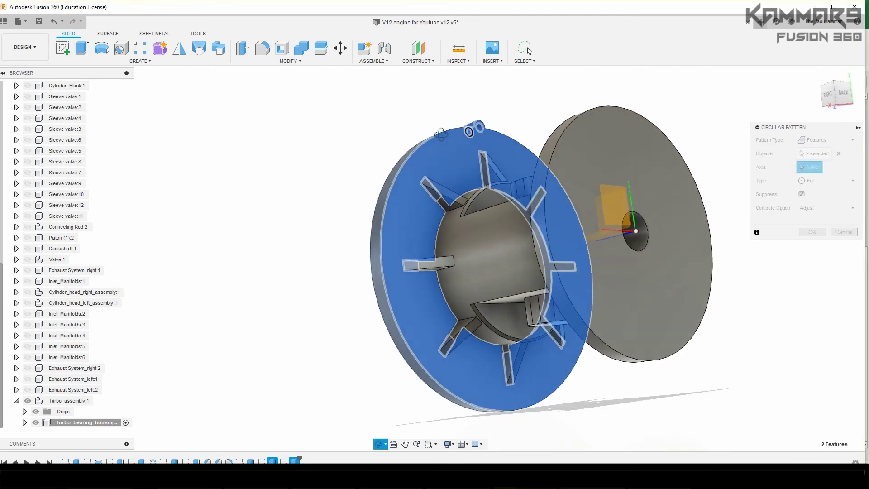
click(632, 233)
shift+middle_drag(333, 167, 373, 195)
scroll(372, 194, down, 1)
drag(816, 208, 782, 207)
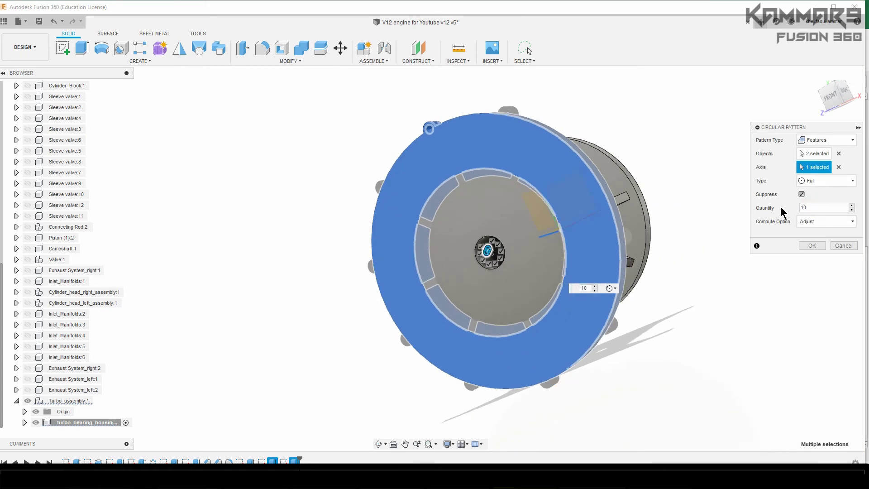
key(Return)
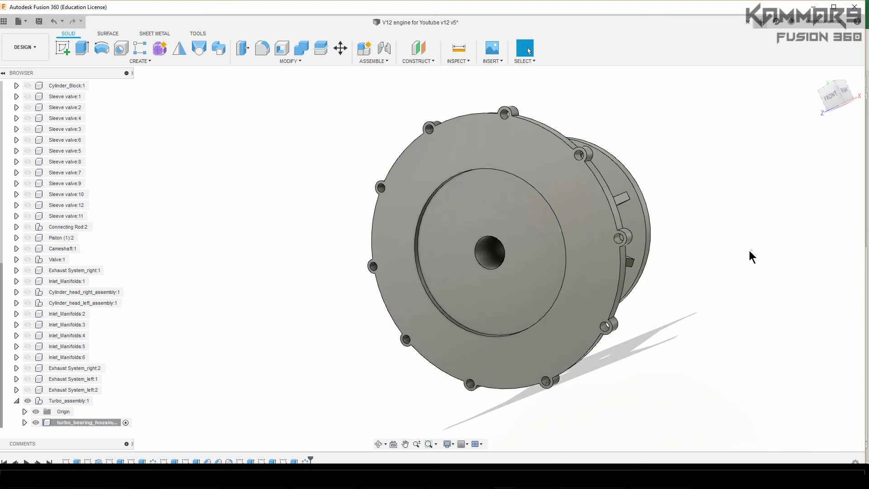
Step: Create a sketch on the XZ origin plane, lengthwise through the bearing housing
shift+middle_drag(443, 97, 424, 90)
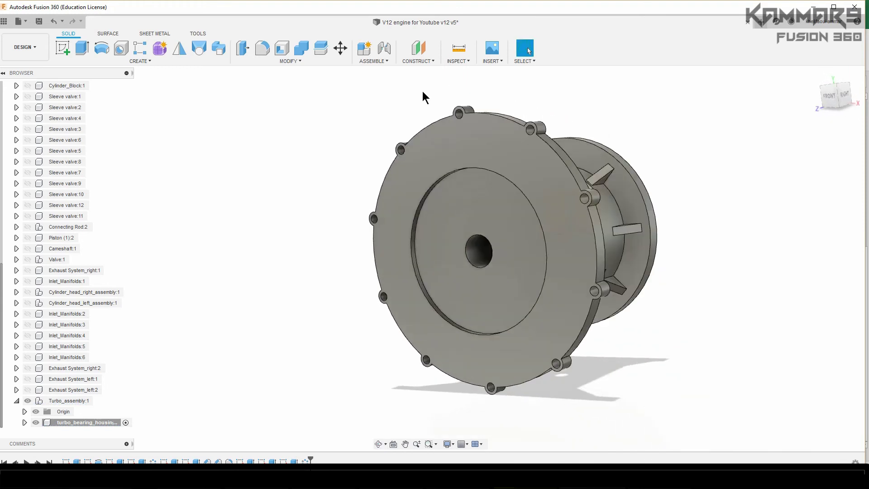
shift+middle_drag(425, 97, 517, 122)
scroll(517, 121, up, 3)
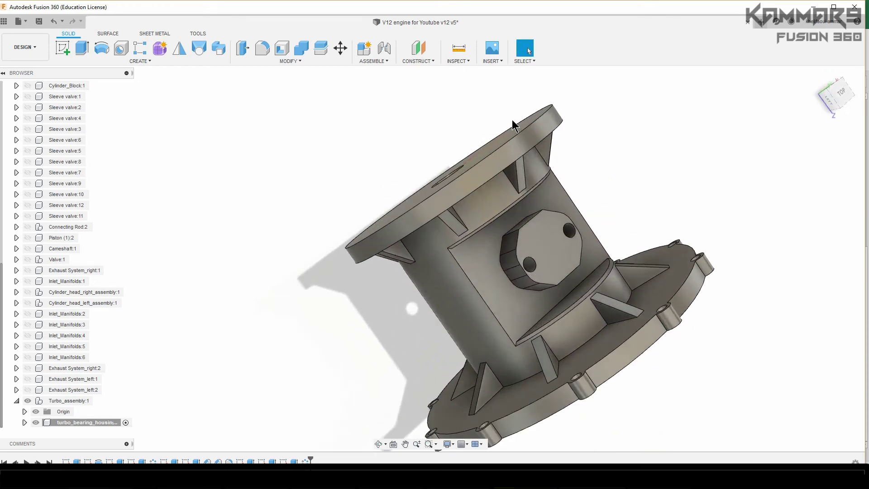
shift+middle_drag(415, 119, 347, 110)
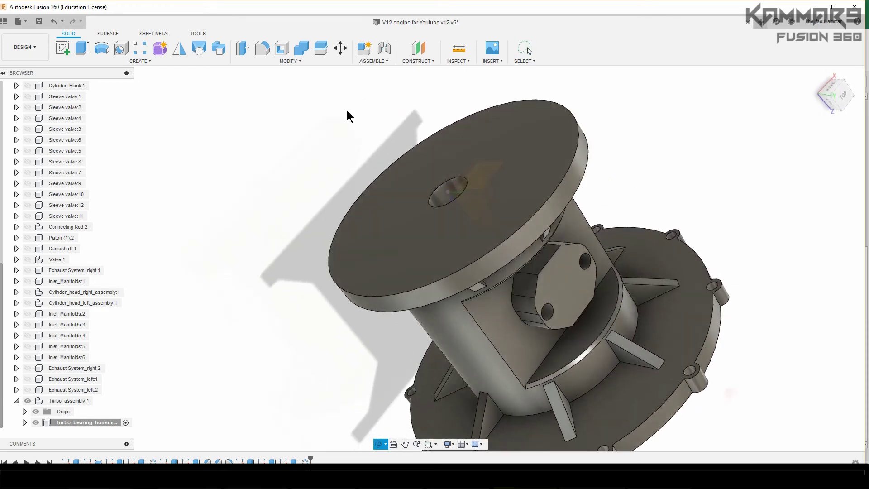
scroll(456, 206, up, 5)
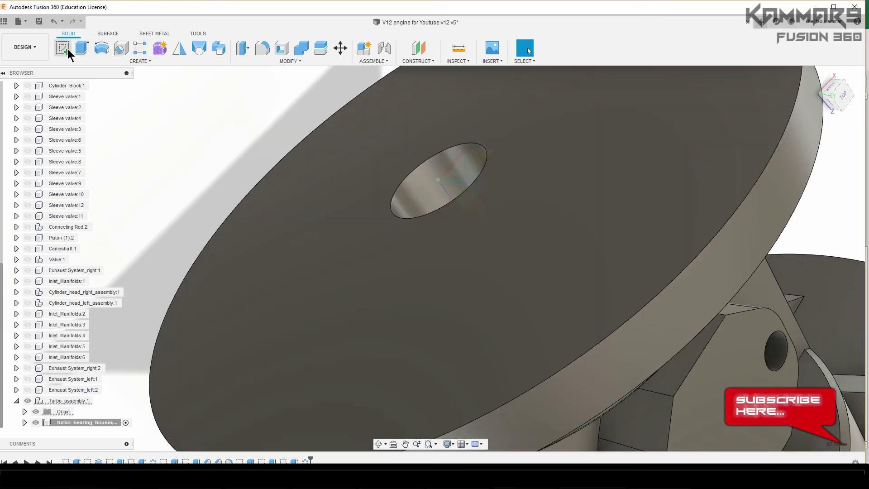
click(66, 51)
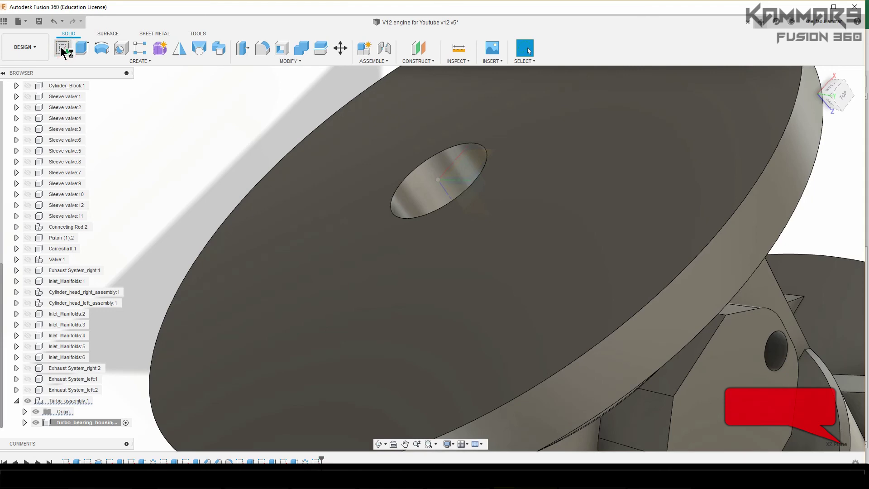
click(266, 155)
scroll(352, 153, down, 4)
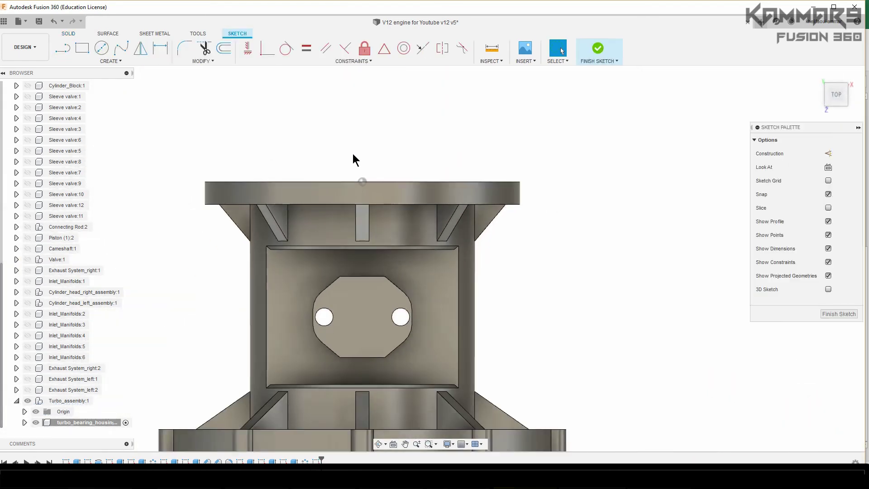
Step: Sketch a 2 mm diameter circle centred near mid-thickness on the outer edge of the plain end flange and finish the sketch
scroll(511, 174, up, 5)
scroll(470, 195, up, 3)
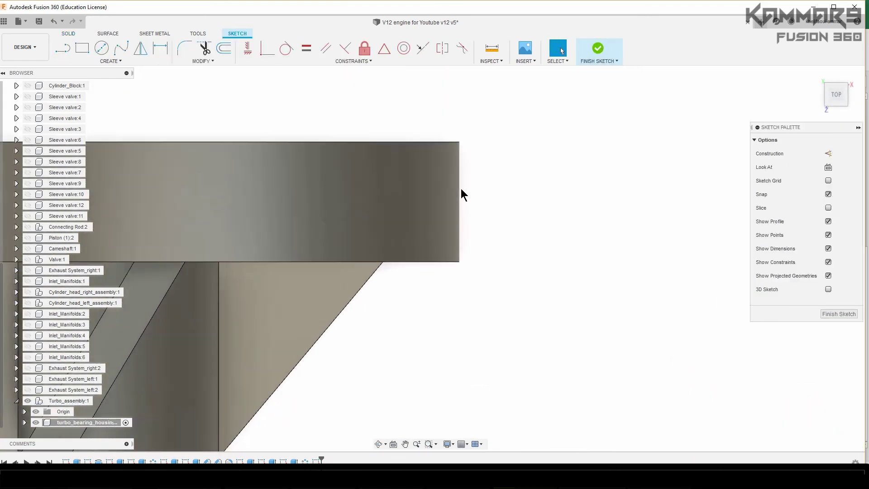
key(c)
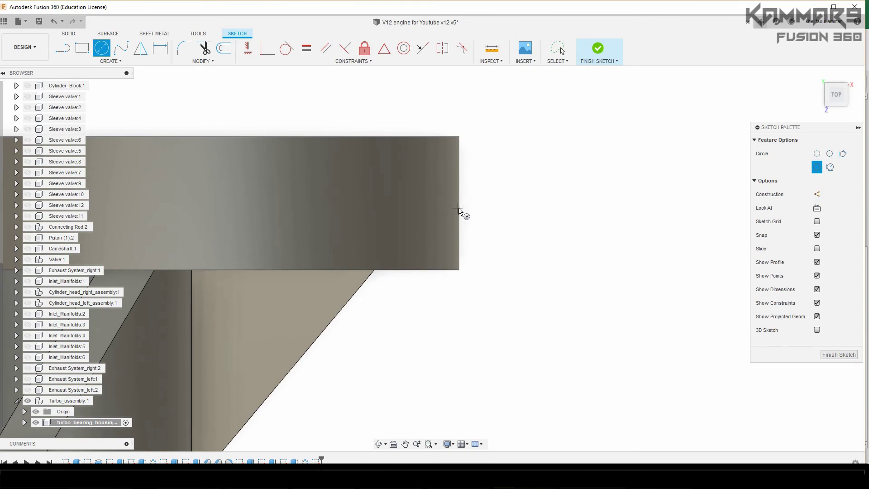
click(459, 204)
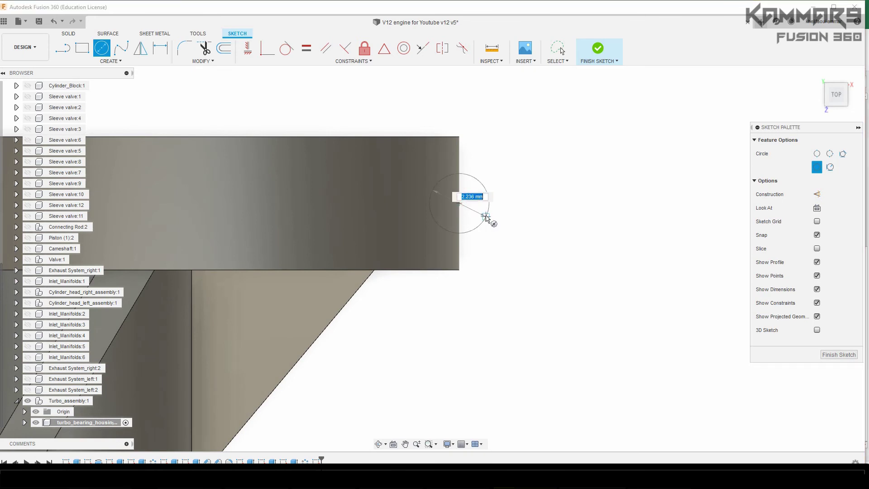
text(2)
key(Return)
key(Escape)
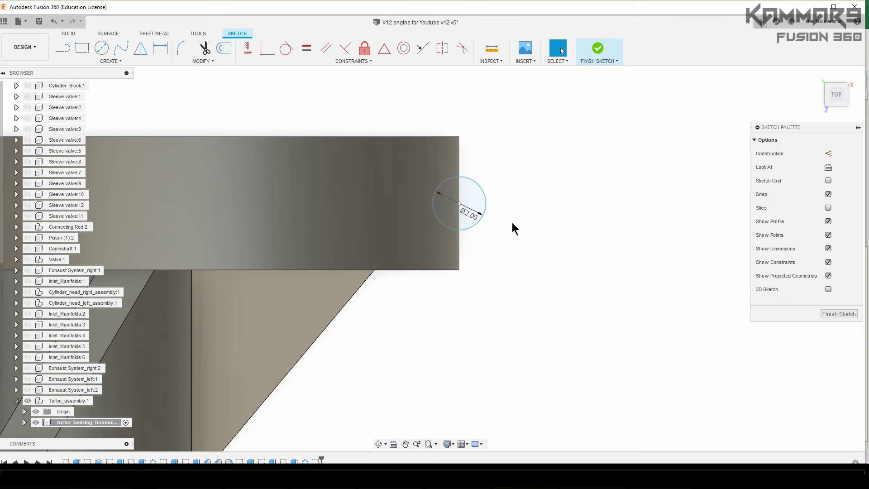
scroll(584, 228, down, 6)
shift+middle_drag(514, 178, 549, 161)
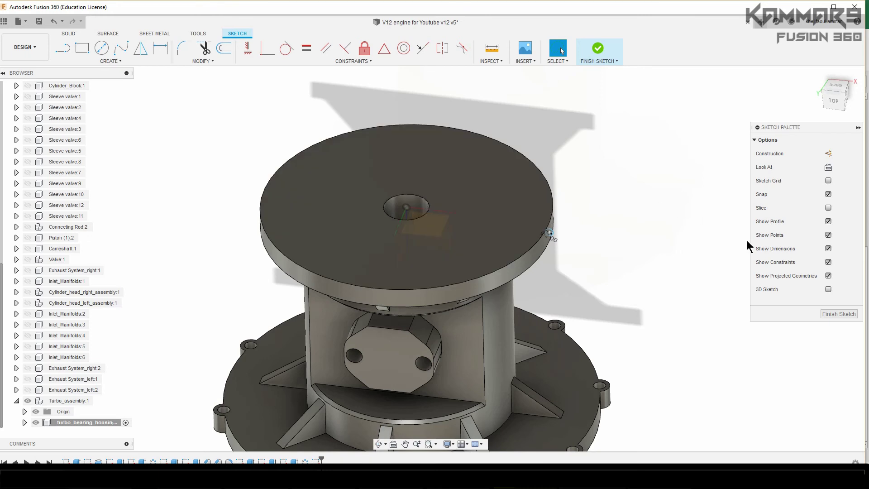
click(840, 315)
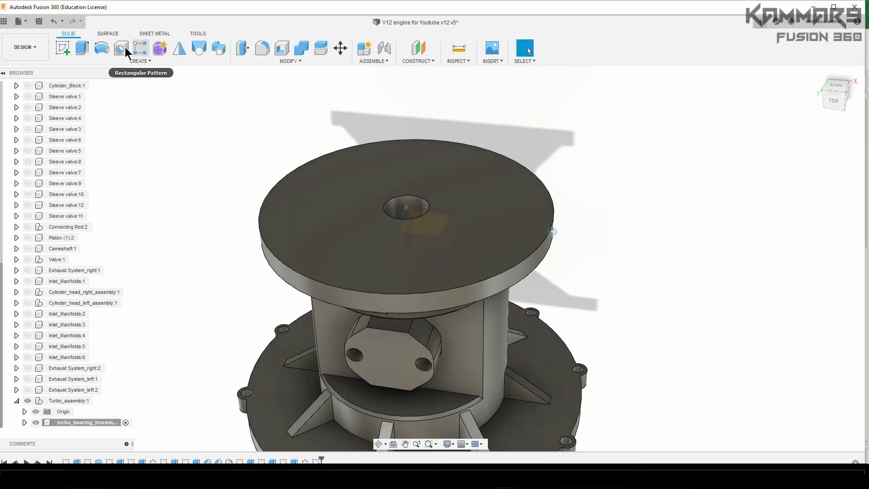
Step: Revolve the 2 mm circle 360 degrees about the Z axis as a cut to groove the plain flange's rim
click(105, 48)
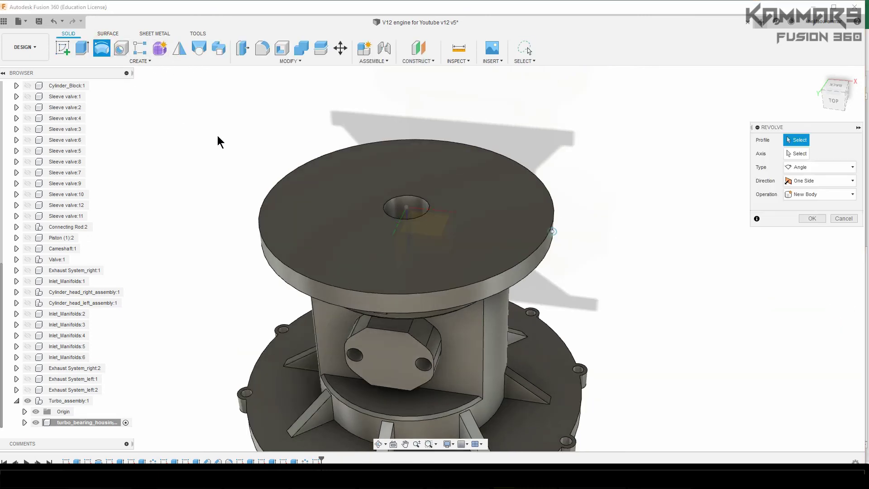
click(555, 231)
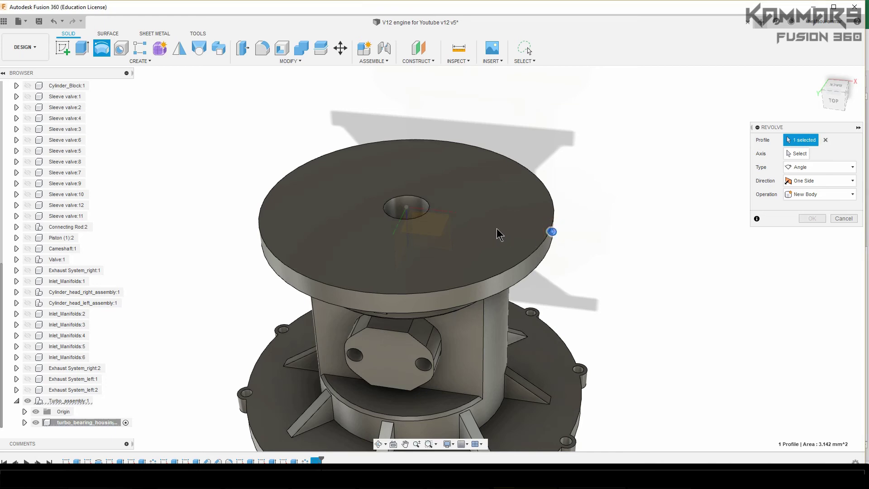
click(796, 154)
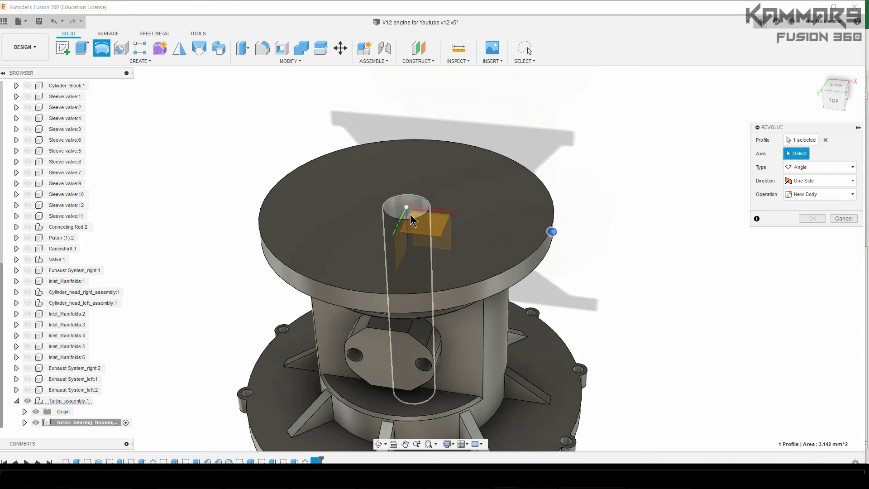
click(409, 226)
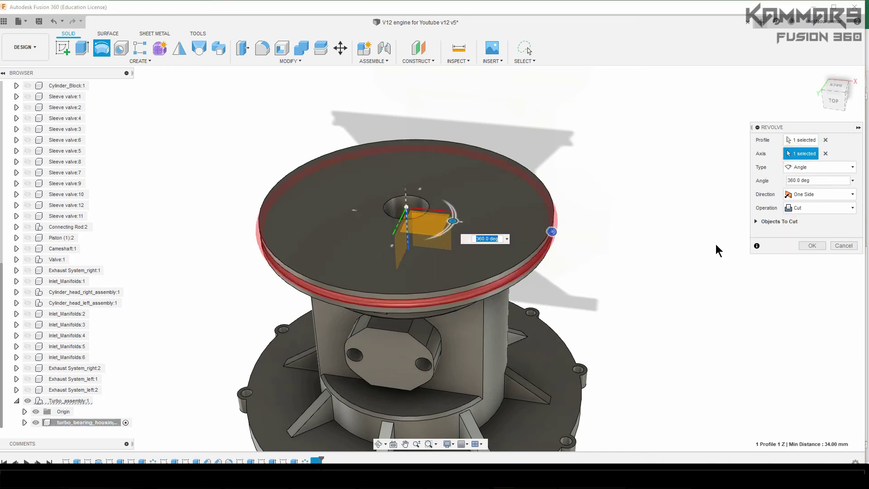
click(810, 245)
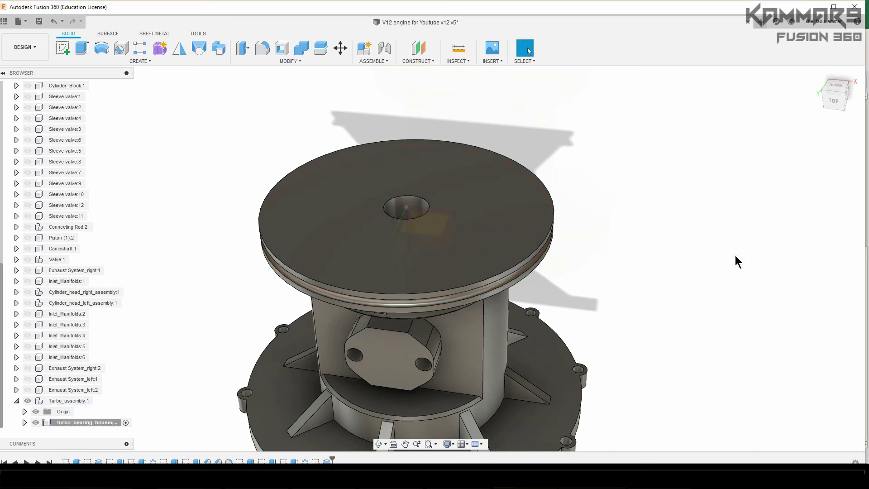
Step: Examine the grooved flange and the housing body between the two flanges from several angles
scroll(701, 232, down, 5)
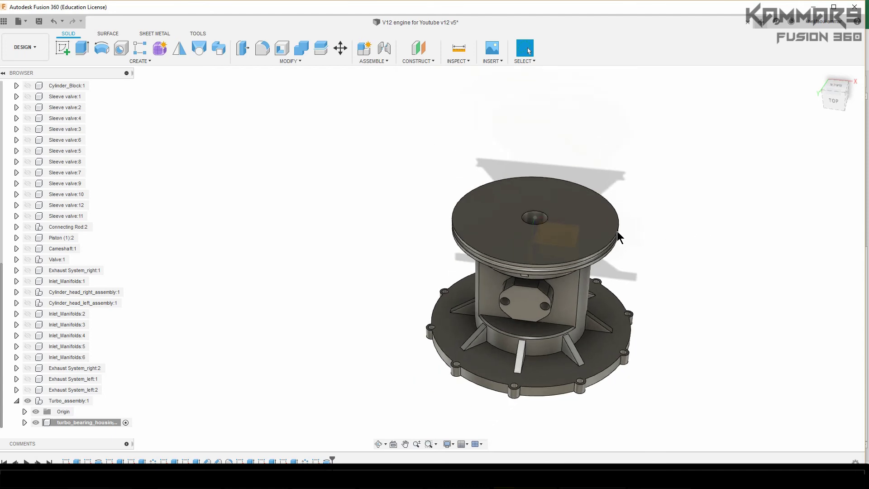
shift+middle_drag(565, 285, 564, 271)
drag(564, 270, 713, 354)
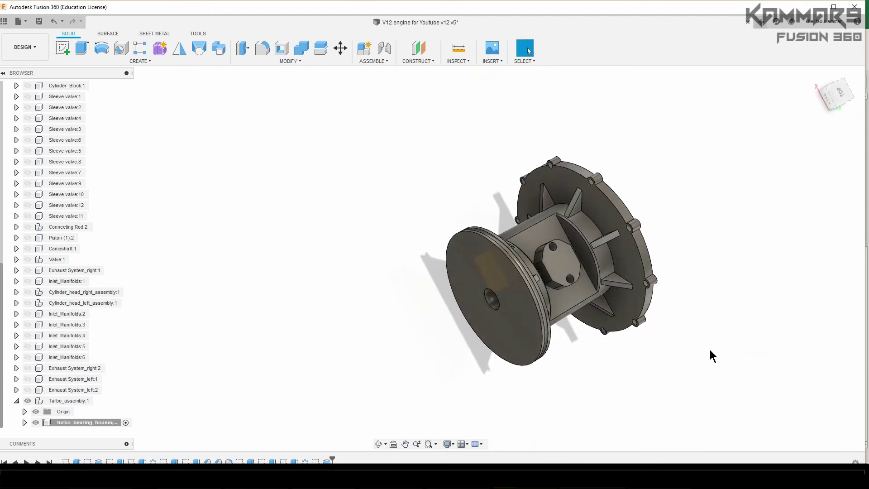
key(Escape)
scroll(514, 270, up, 4)
shift+middle_drag(514, 270, 566, 258)
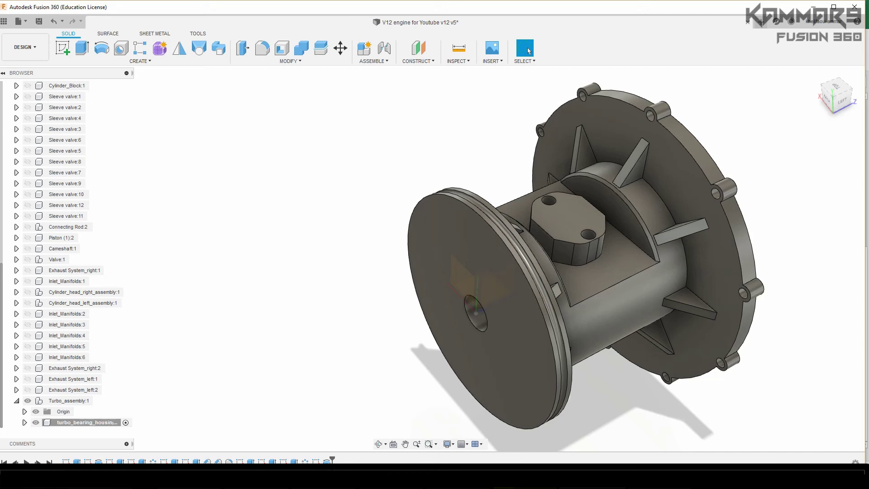
scroll(620, 435, up, 3)
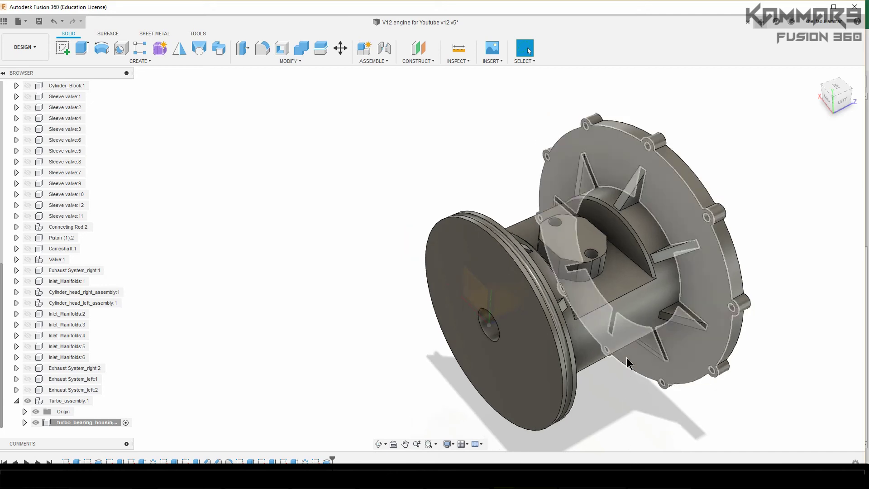
click(613, 409)
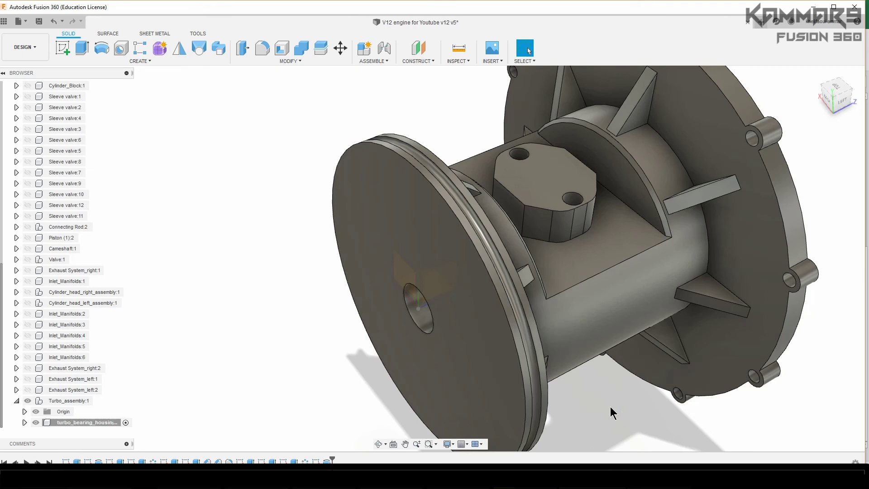
Step: Fillet the four lengthwise edges where the body's flat faces meet its curved sides with a 12 mm radius
key(f)
click(627, 259)
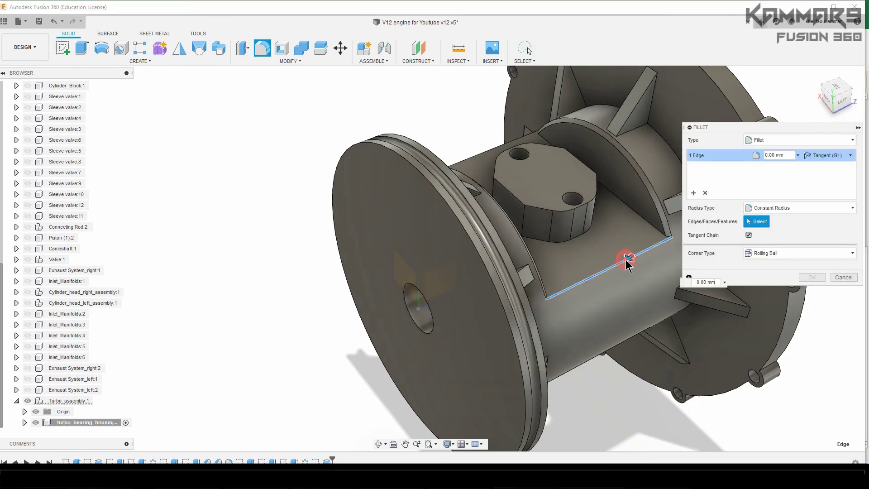
text(12)
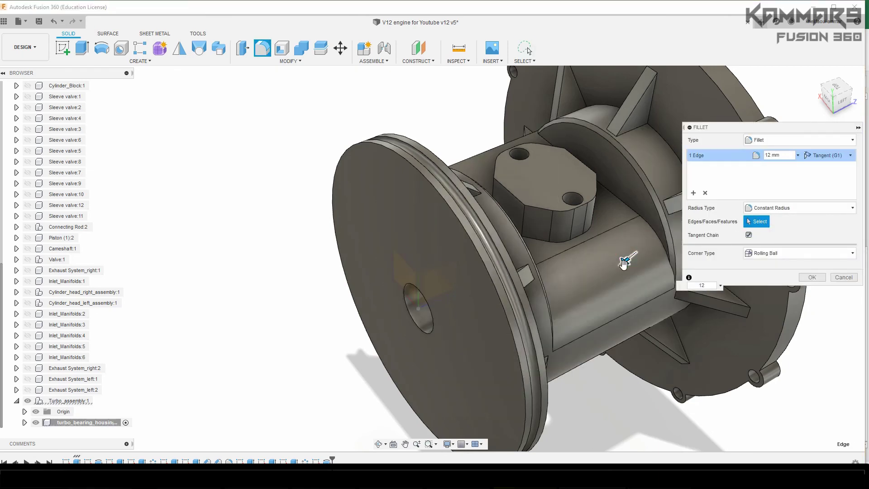
shift+middle_drag(613, 330, 563, 244)
shift+middle_drag(627, 260, 631, 254)
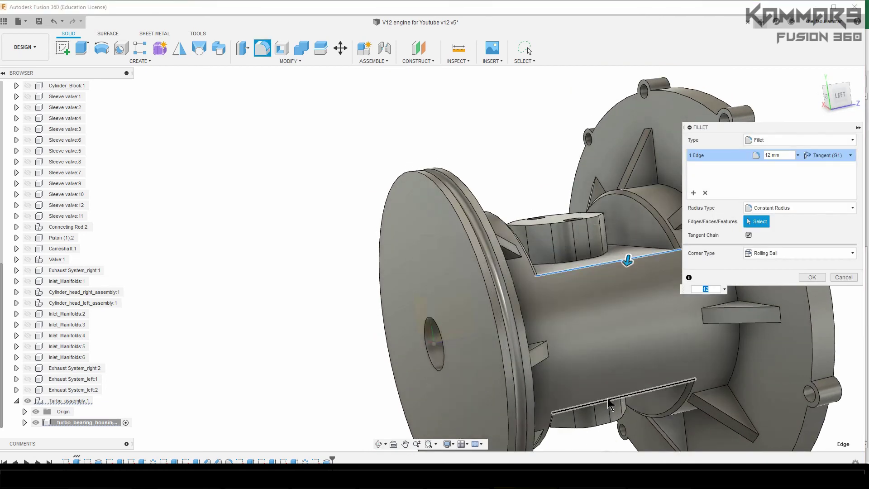
click(606, 394)
shift+middle_drag(451, 220, 433, 223)
click(433, 222)
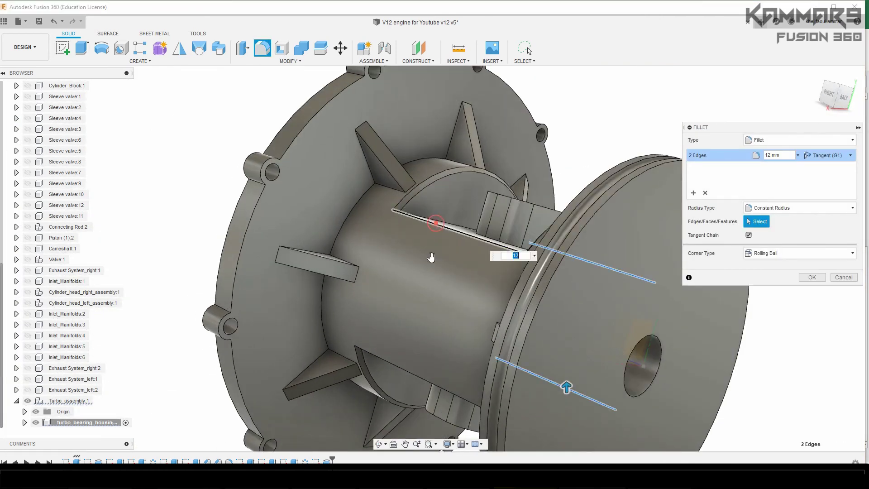
click(410, 372)
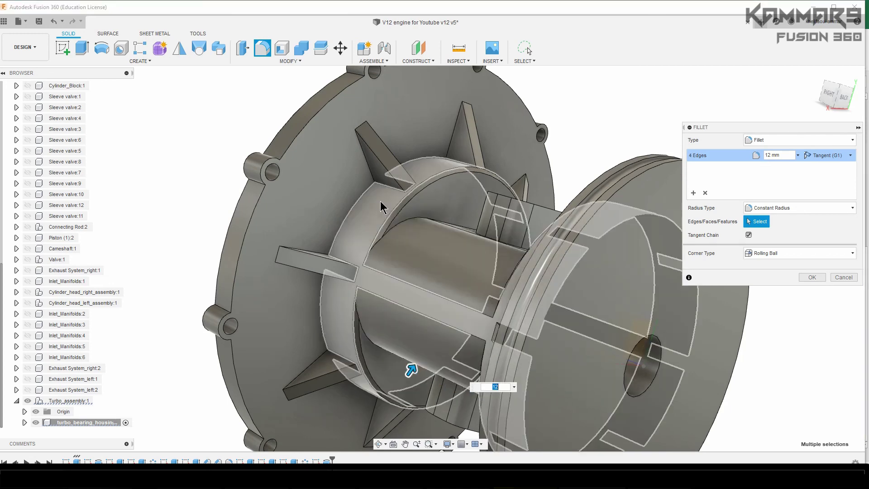
scroll(381, 200, down, 2)
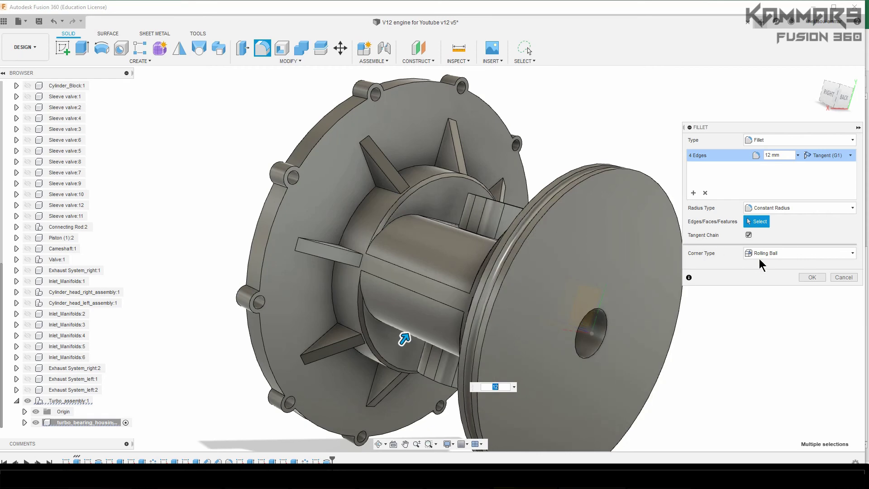
click(812, 277)
Step: Start a 1 mm fillet on the edge chain where the body's flat and rounded corners meet the lugged flange's collar
scroll(458, 93, down, 2)
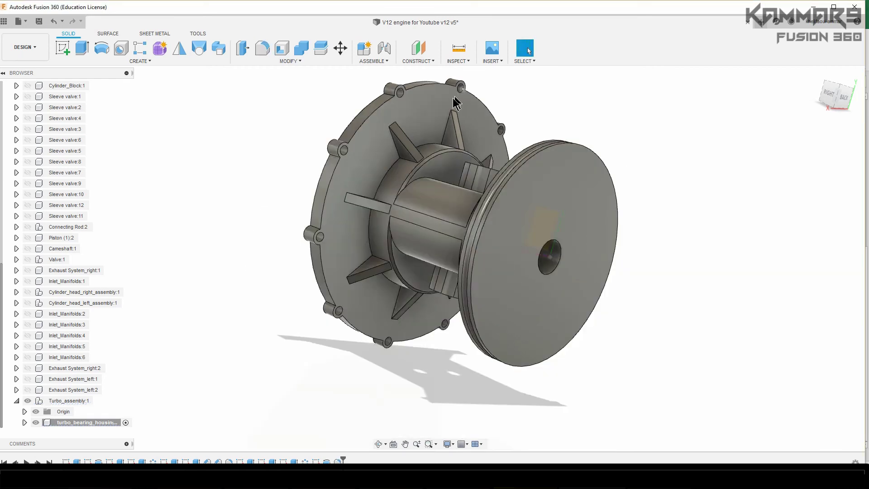
shift+middle_drag(456, 102, 449, 127)
click(656, 113)
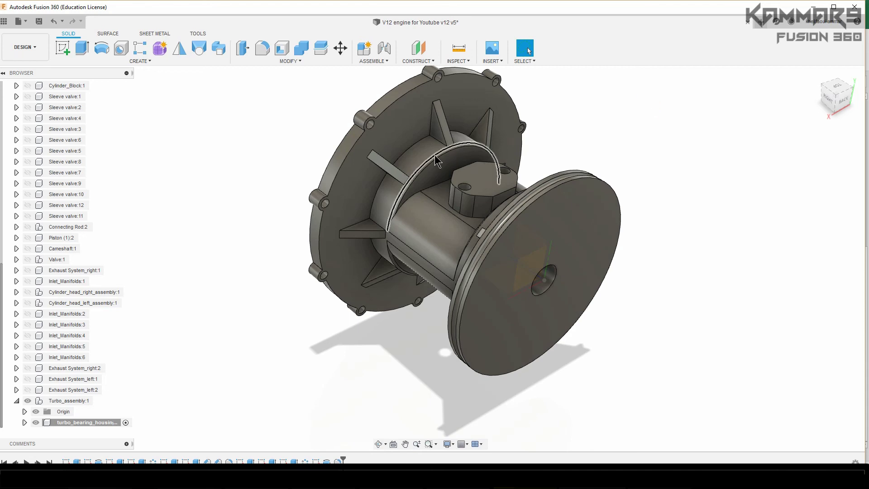
scroll(434, 199, up, 3)
click(432, 209)
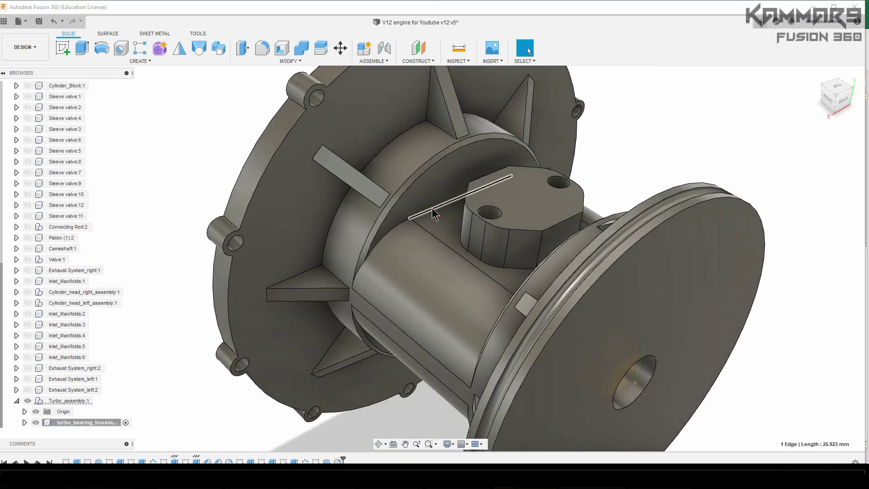
text(f)
text(1)
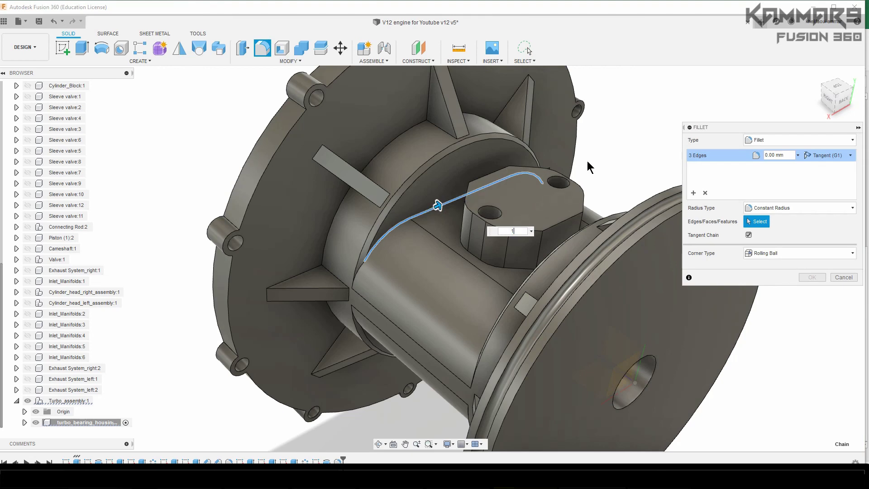
scroll(479, 153, down, 4)
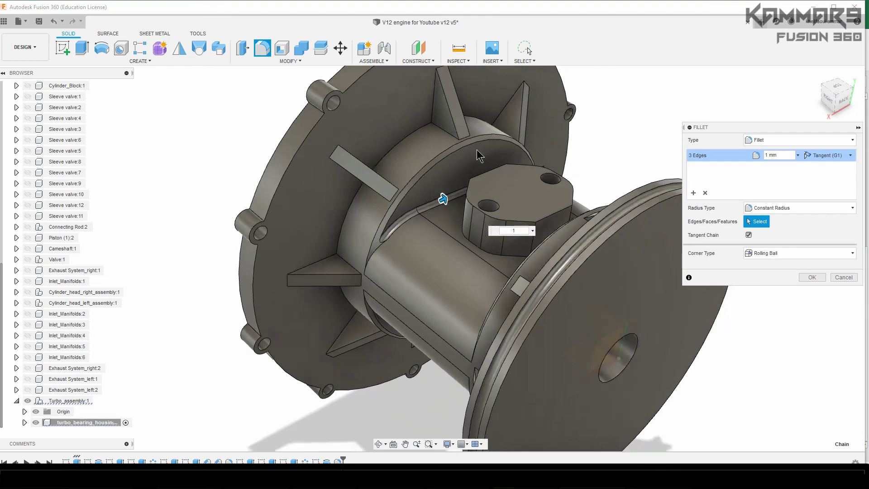
Step: Add the three matching edge chains at the body's ends to the 1 mm fillet, apply it and return to the home view
shift+middle_drag(476, 159, 479, 263)
click(562, 259)
click(440, 222)
click(522, 301)
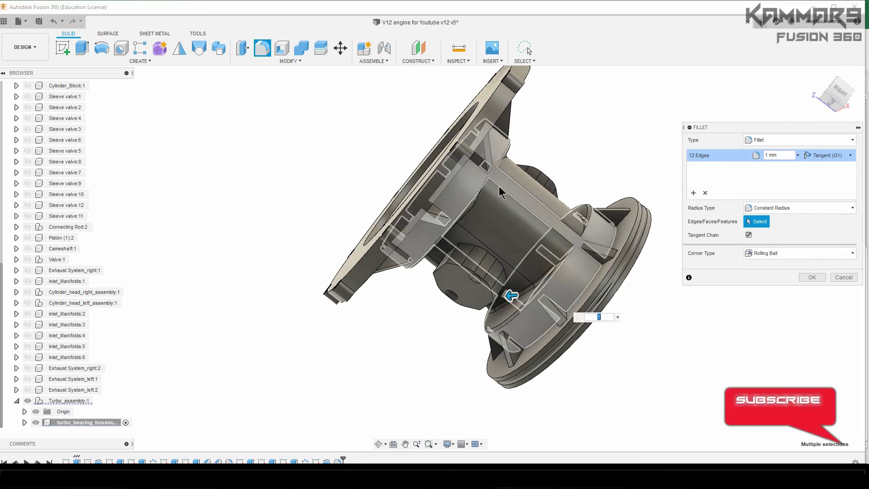
shift+middle_drag(522, 300, 728, 303)
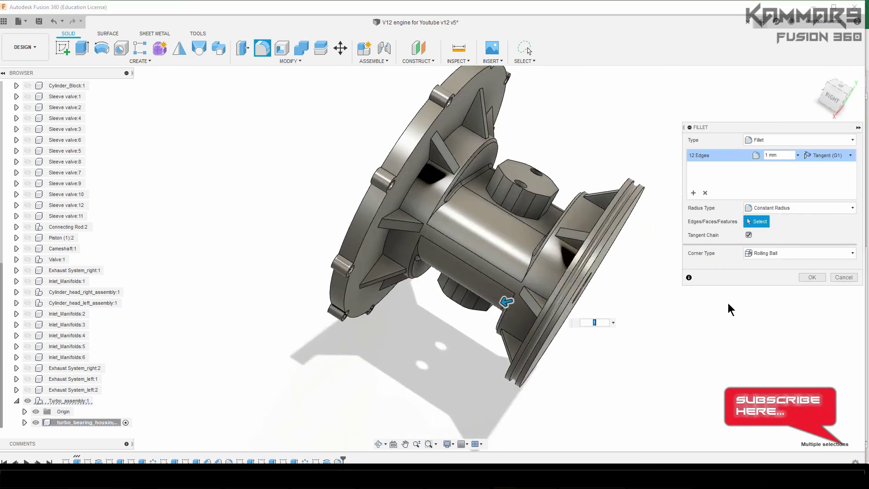
click(805, 278)
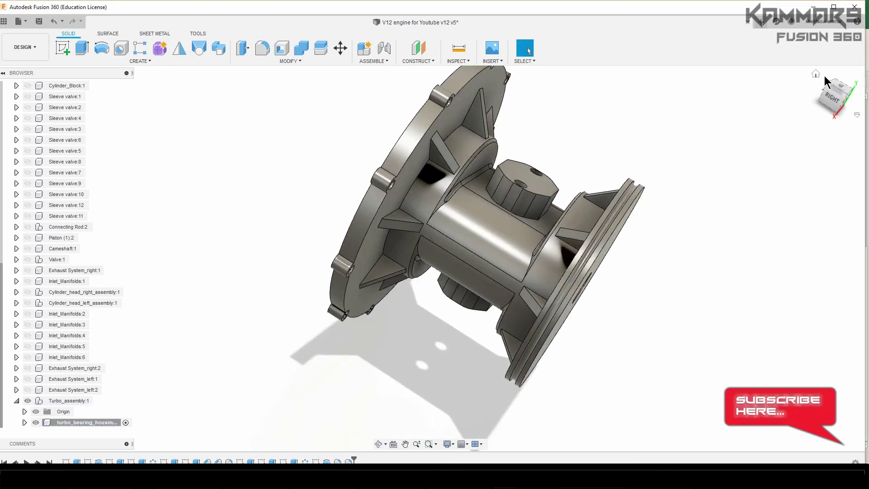
click(815, 74)
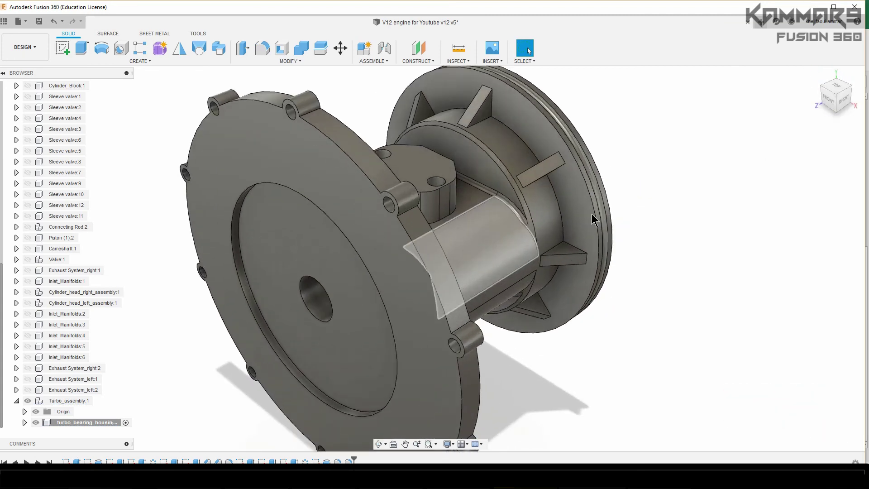
scroll(530, 309, down, 3)
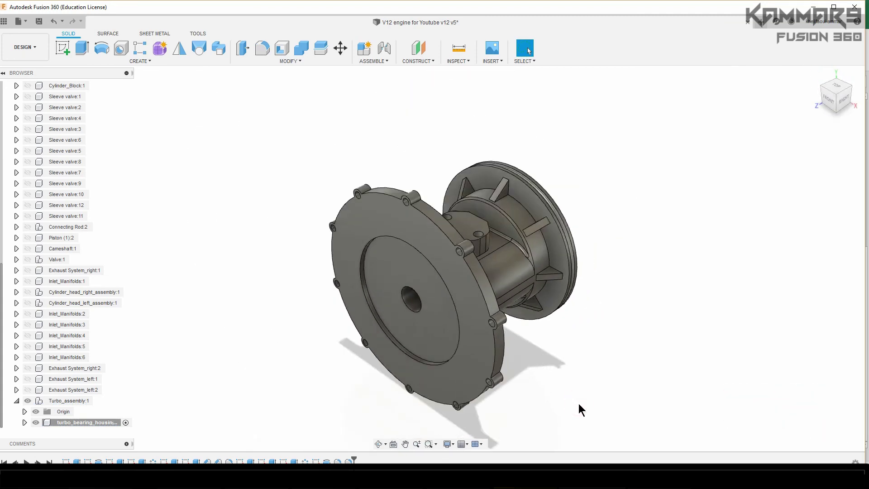